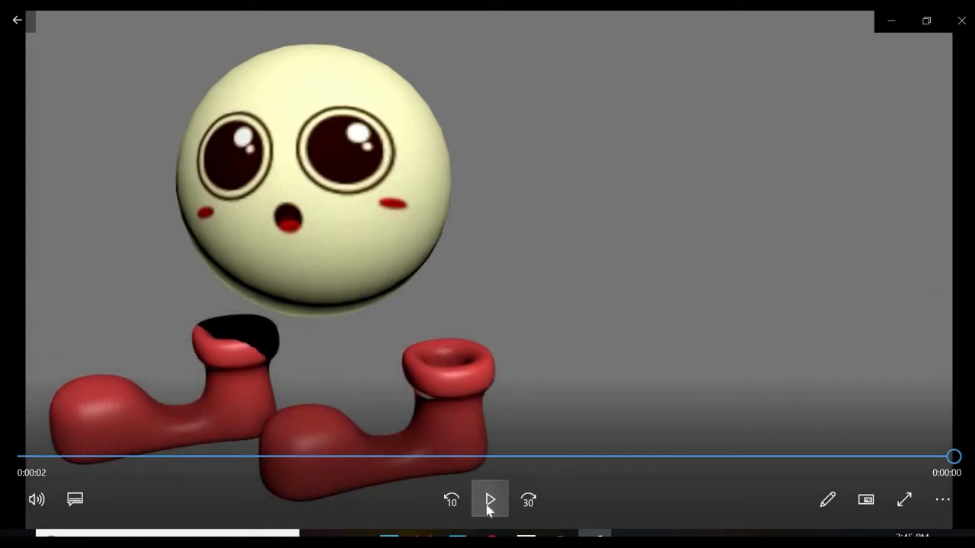
Replay the c1preview animation video, close the player and switch to 3ds Max
{"action": "left_click", "coordinate": [481, 512]}
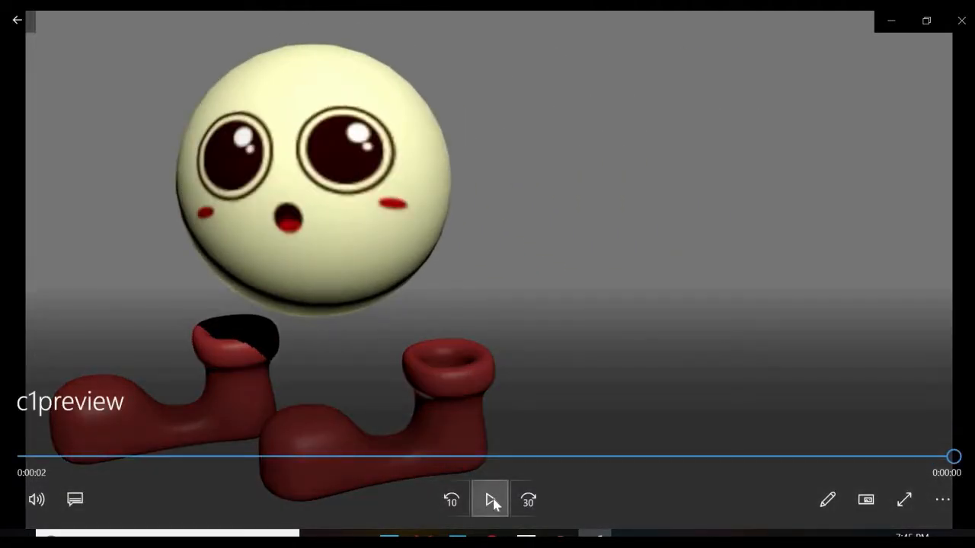
{"action": "left_click", "coordinate": [491, 502]}
{"action": "left_click", "coordinate": [491, 503]}
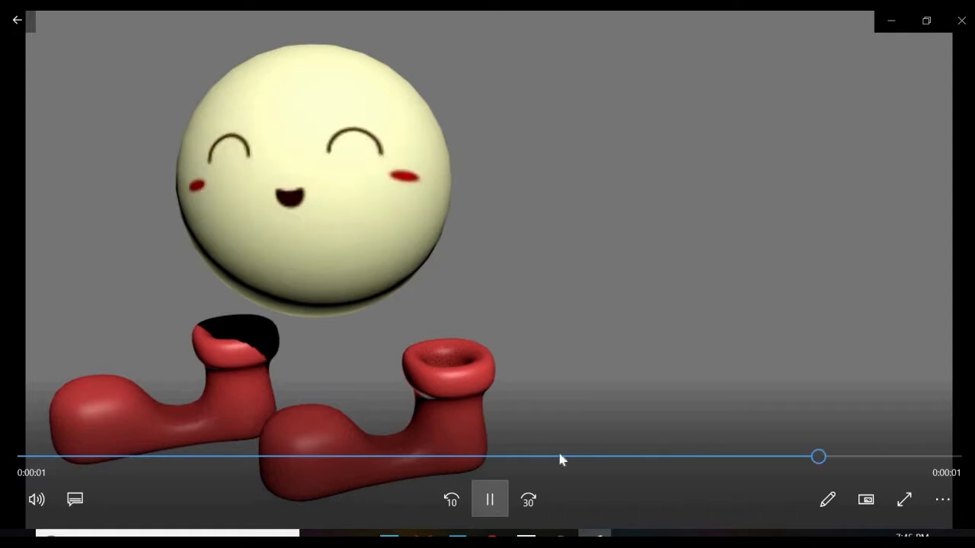
{"action": "left_click", "coordinate": [962, 21]}
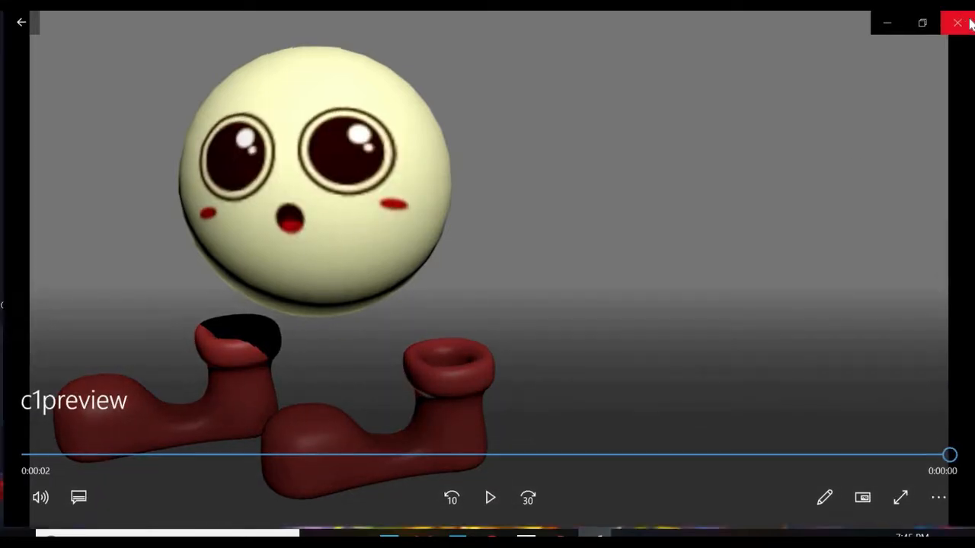
{"action": "left_click", "coordinate": [549, 535]}
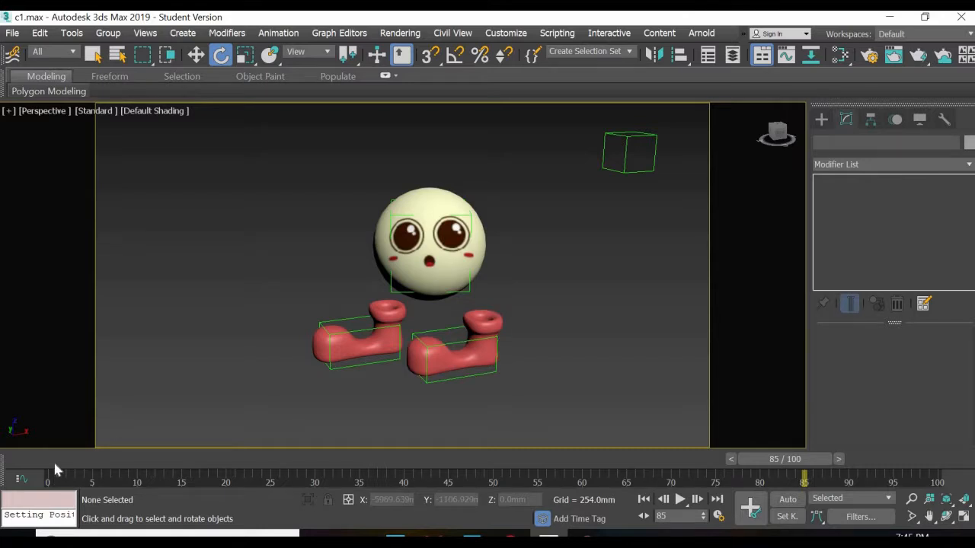
Go to frame 0 and examine the head, boots and dummy helpers of the character from several angles
{"action": "left_click", "coordinate": [55, 463]}
{"action": "middle_click_drag", "start_coordinate": [415, 282], "coordinate": [309, 283]}
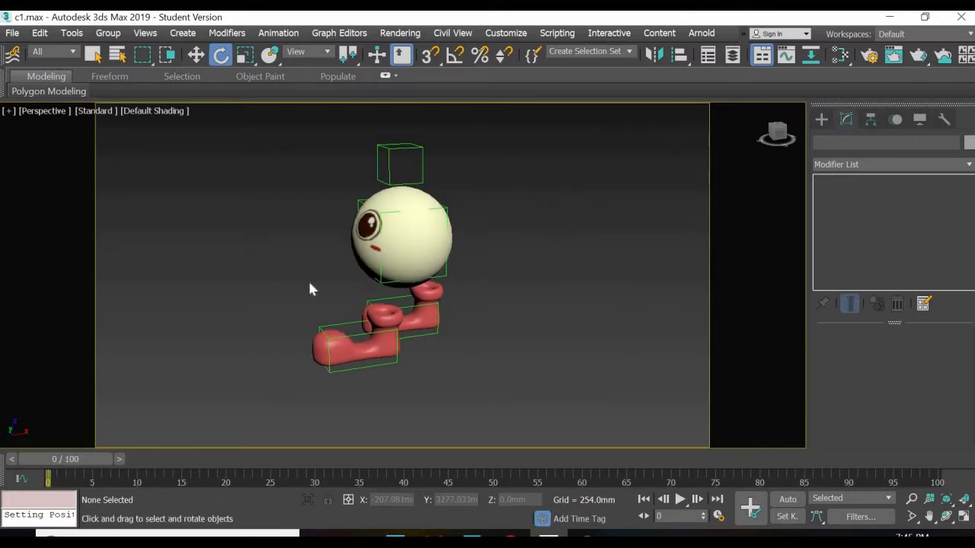
{"action": "middle_click_drag", "start_coordinate": [363, 310], "coordinate": [355, 314], "text": "alt"}
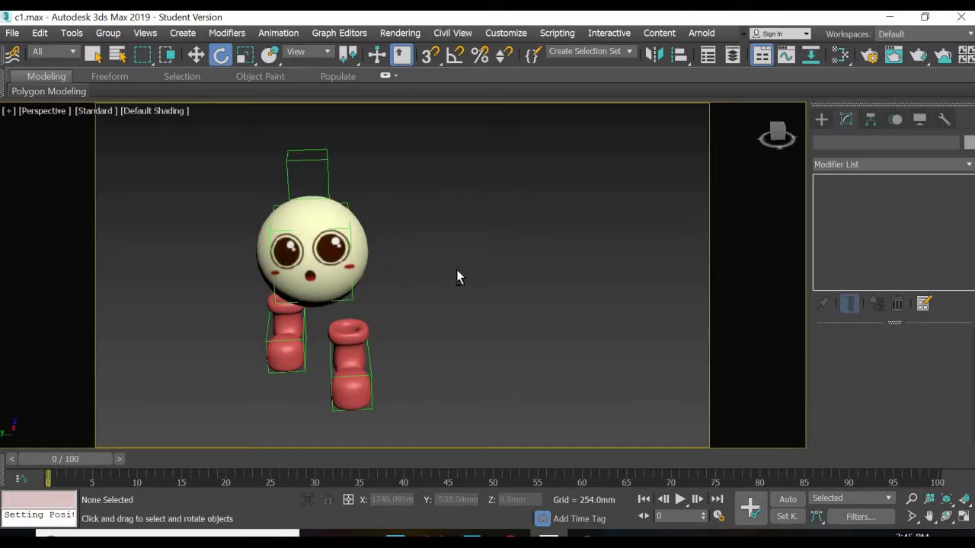
{"action": "middle_click_drag", "start_coordinate": [457, 277], "coordinate": [474, 227], "text": "alt"}
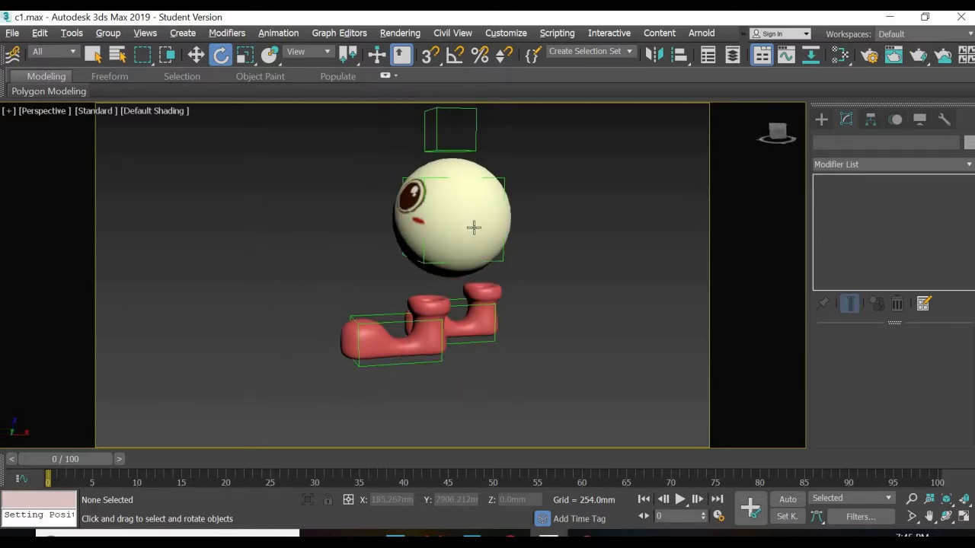
{"action": "left_click", "coordinate": [479, 220]}
{"action": "left_click", "coordinate": [534, 350]}
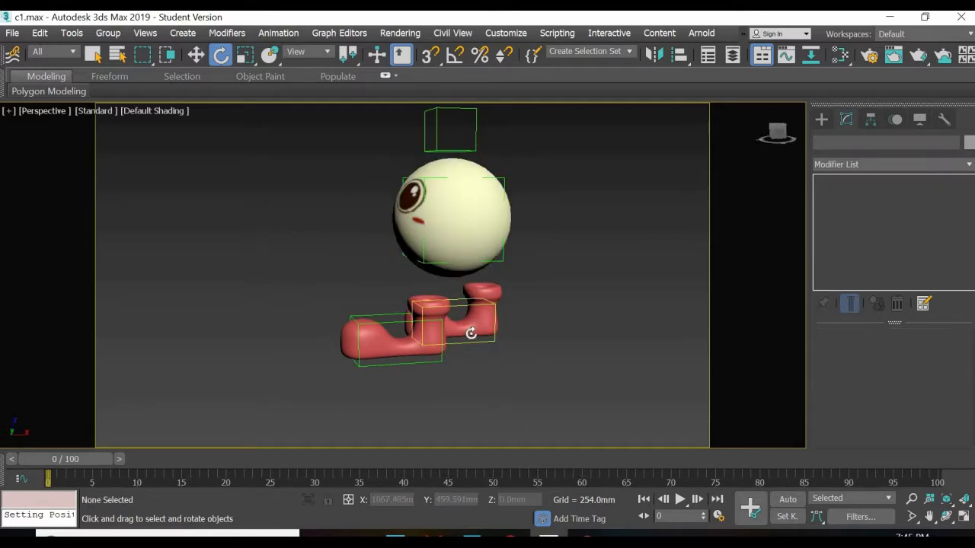
{"action": "left_click", "coordinate": [471, 333]}
{"action": "left_click", "coordinate": [372, 351]}
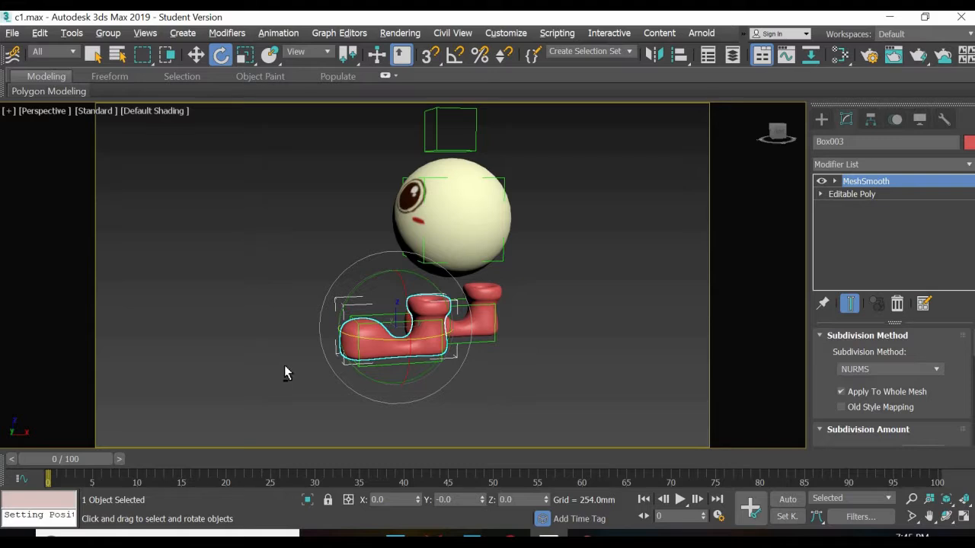
{"action": "middle_click_drag", "start_coordinate": [284, 372], "coordinate": [354, 383], "text": "alt"}
{"action": "left_click", "coordinate": [487, 285]}
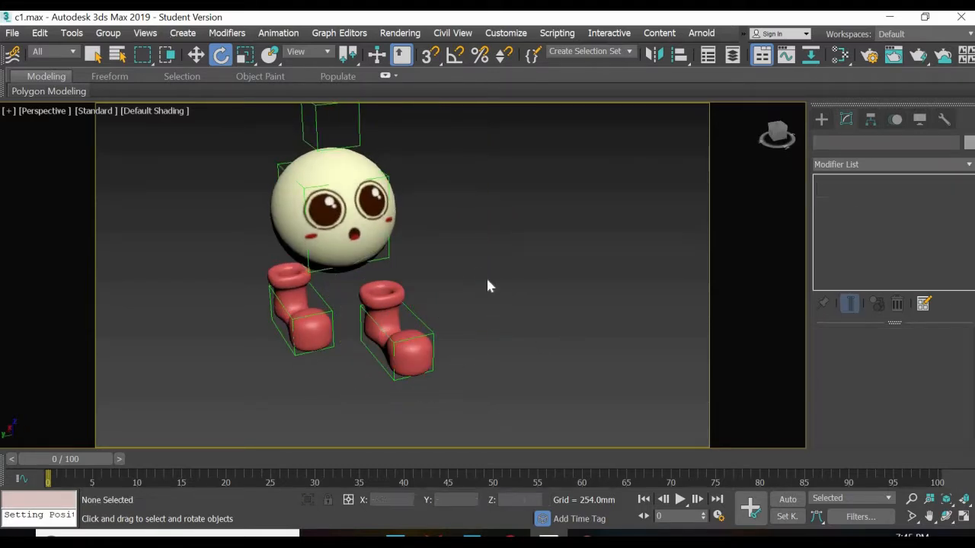
{"action": "middle_click_drag", "start_coordinate": [362, 325], "coordinate": [413, 191], "text": "alt"}
Try moving the whole character with the c main dummy along the X axis and along the Y axis
{"action": "left_click", "coordinate": [415, 201]}
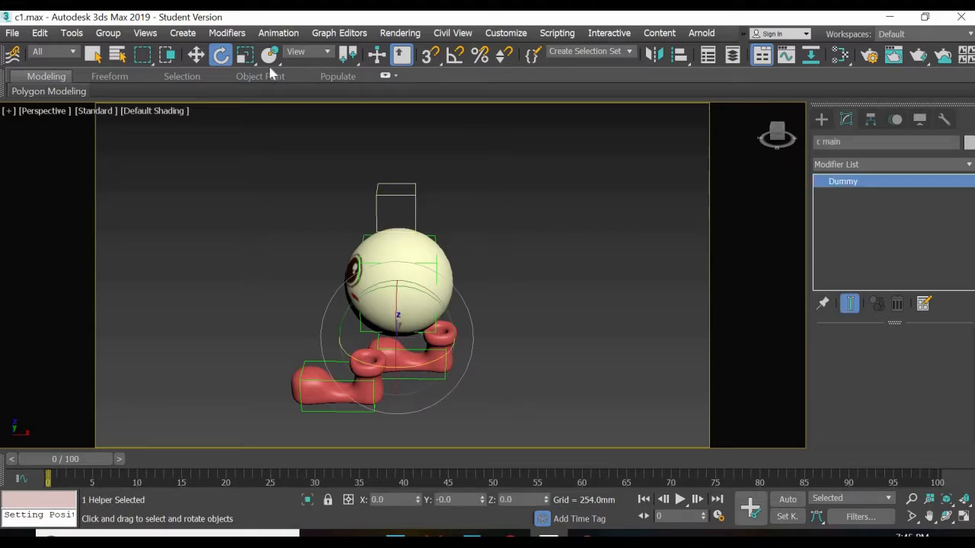
{"action": "left_click", "coordinate": [198, 56]}
{"action": "left_click_drag", "start_coordinate": [475, 287], "coordinate": [354, 340]}
{"action": "right_click", "coordinate": [369, 340]}
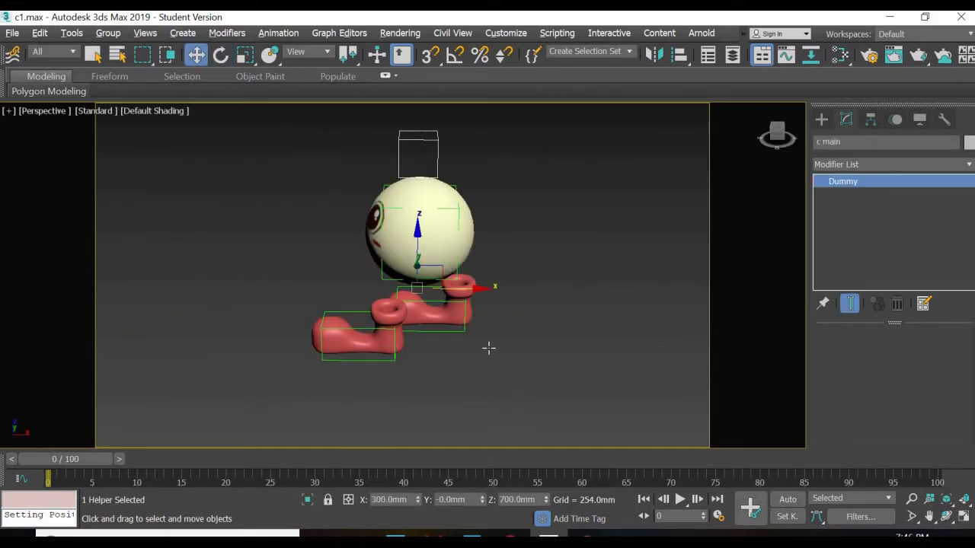
{"action": "middle_click_drag", "start_coordinate": [489, 348], "coordinate": [389, 300], "text": "alt"}
{"action": "left_click_drag", "start_coordinate": [355, 282], "coordinate": [556, 386]}
{"action": "right_click", "coordinate": [557, 387]}
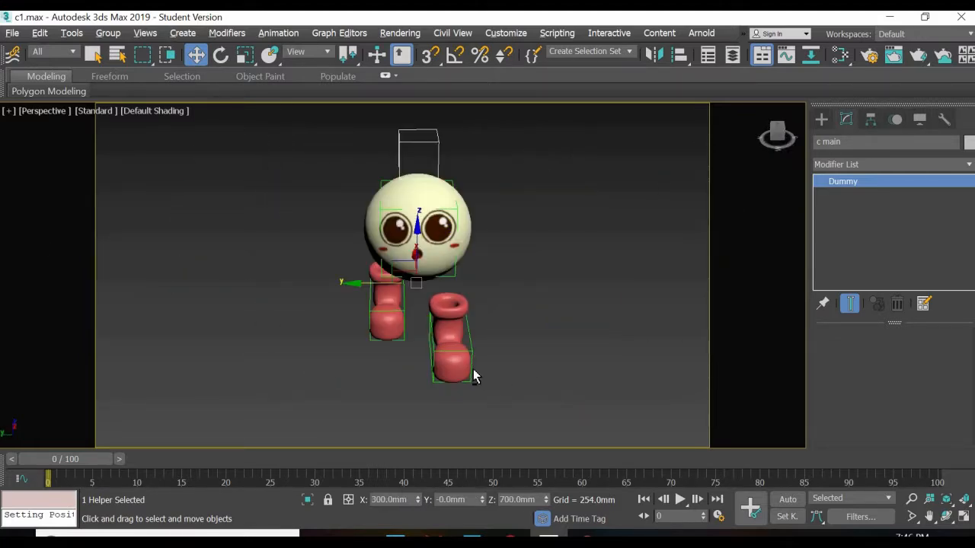
Check the c head dummy and try moving the c l foot dummy along the X axis
{"action": "middle_click_drag", "start_coordinate": [426, 350], "coordinate": [474, 292], "text": "alt"}
{"action": "left_click", "coordinate": [467, 280]}
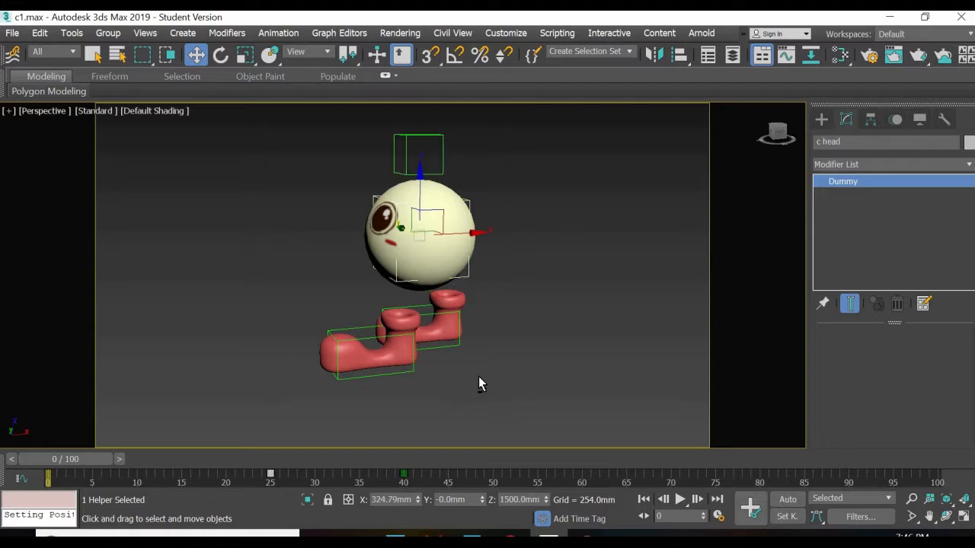
{"action": "middle_click_drag", "start_coordinate": [565, 390], "coordinate": [459, 399], "text": "alt"}
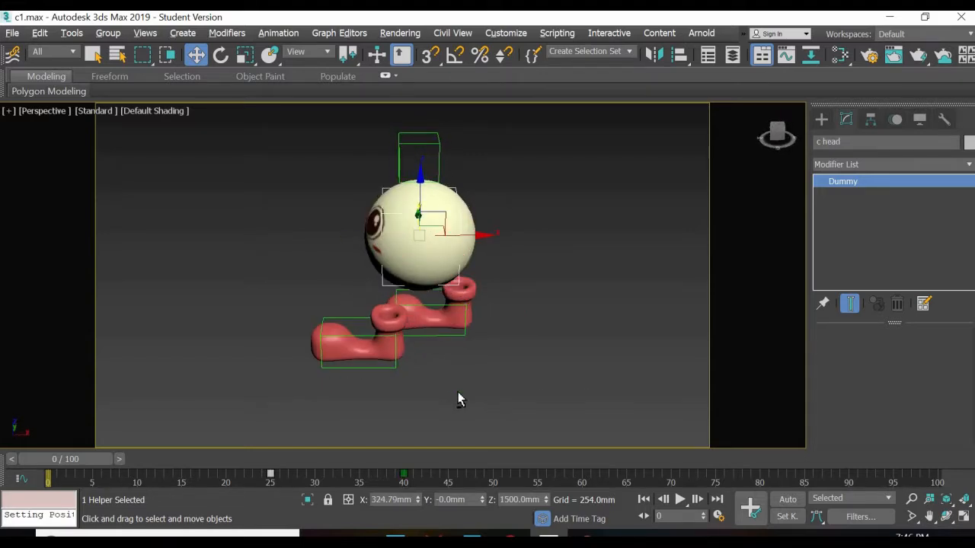
{"action": "left_click", "coordinate": [390, 361]}
{"action": "middle_click_drag", "start_coordinate": [531, 414], "coordinate": [509, 402], "text": "alt"}
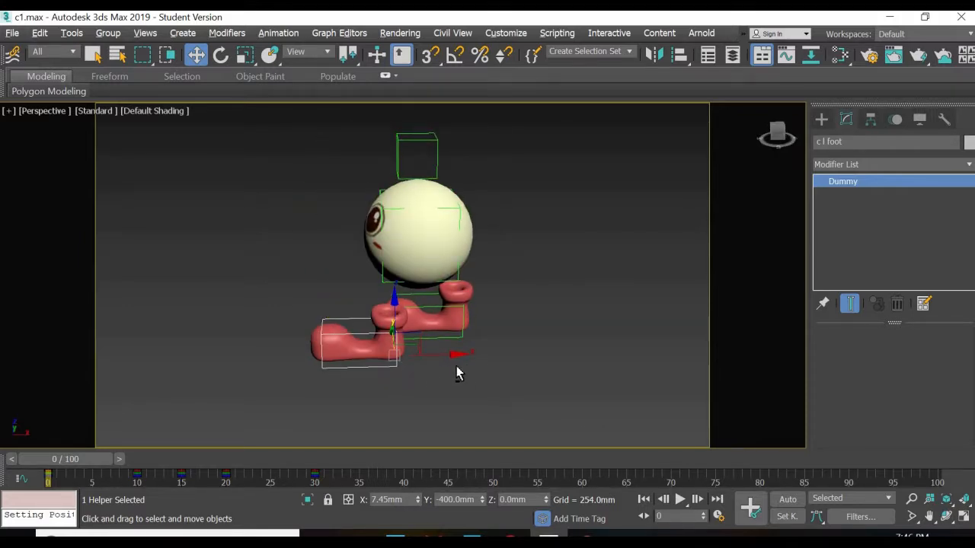
{"action": "middle_click_drag", "start_coordinate": [456, 367], "coordinate": [544, 355], "text": "alt"}
{"action": "middle_click_drag", "start_coordinate": [357, 348], "coordinate": [737, 346], "text": "alt"}
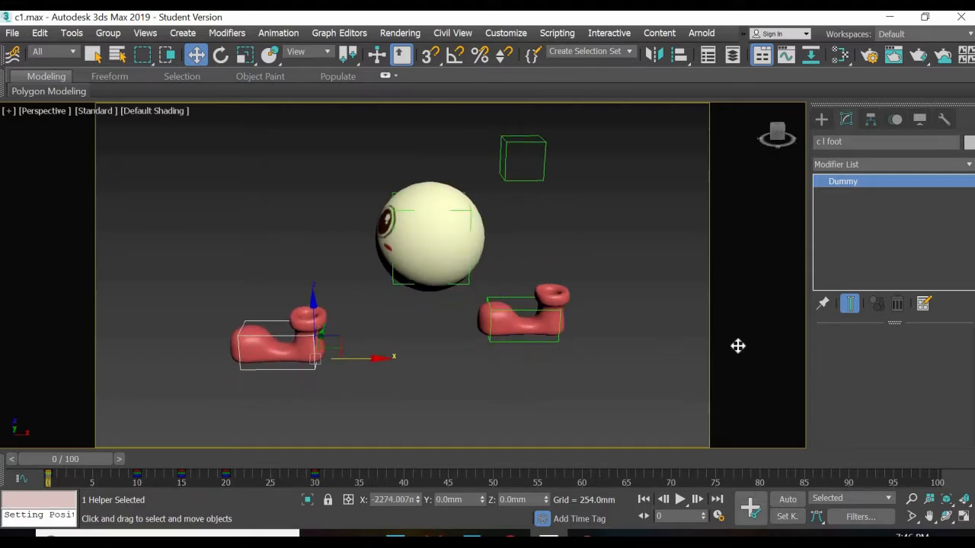
{"action": "left_click_drag", "start_coordinate": [737, 346], "coordinate": [558, 352]}
Try moving the c r foot dummy and undo the move
{"action": "left_click", "coordinate": [556, 343]}
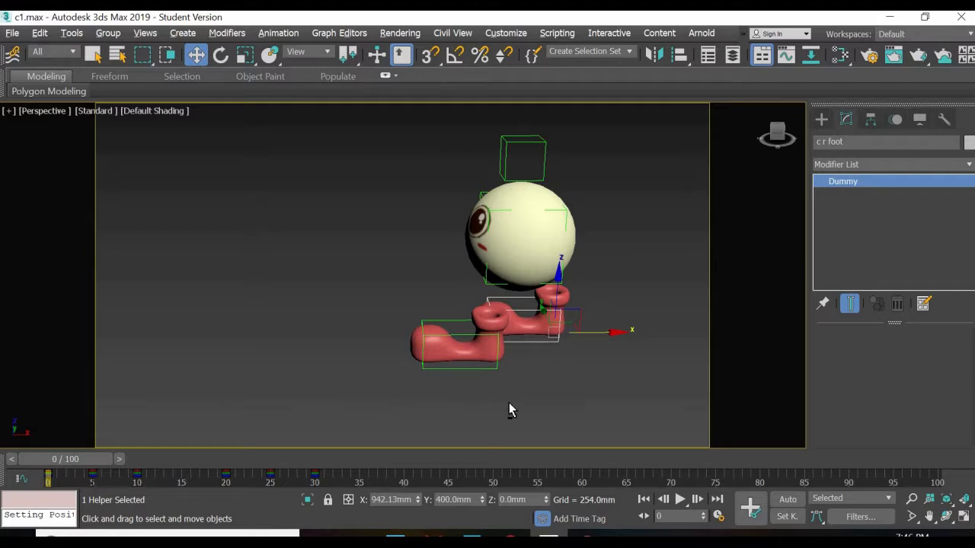
{"action": "middle_click_drag", "start_coordinate": [509, 410], "coordinate": [462, 347], "text": "alt"}
{"action": "left_click_drag", "start_coordinate": [450, 329], "coordinate": [553, 393]}
{"action": "key", "text": "ctrl+z"}
{"action": "middle_click_drag", "start_coordinate": [460, 371], "coordinate": [515, 293], "text": "alt"}
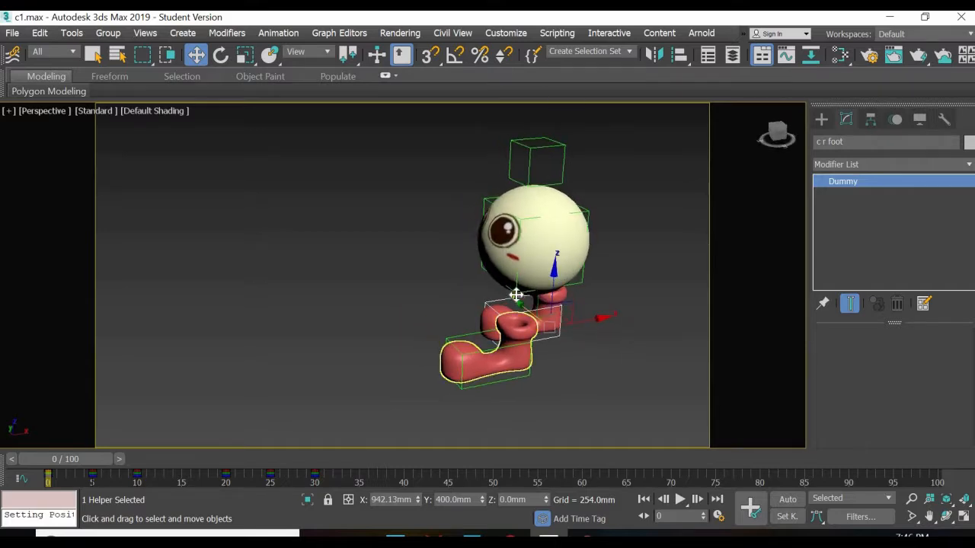
{"action": "middle_click_drag", "start_coordinate": [559, 349], "coordinate": [479, 341]}
Try rotating the c head dummy and the c l foot dummy, undoing each rotation
{"action": "left_click", "coordinate": [381, 217]}
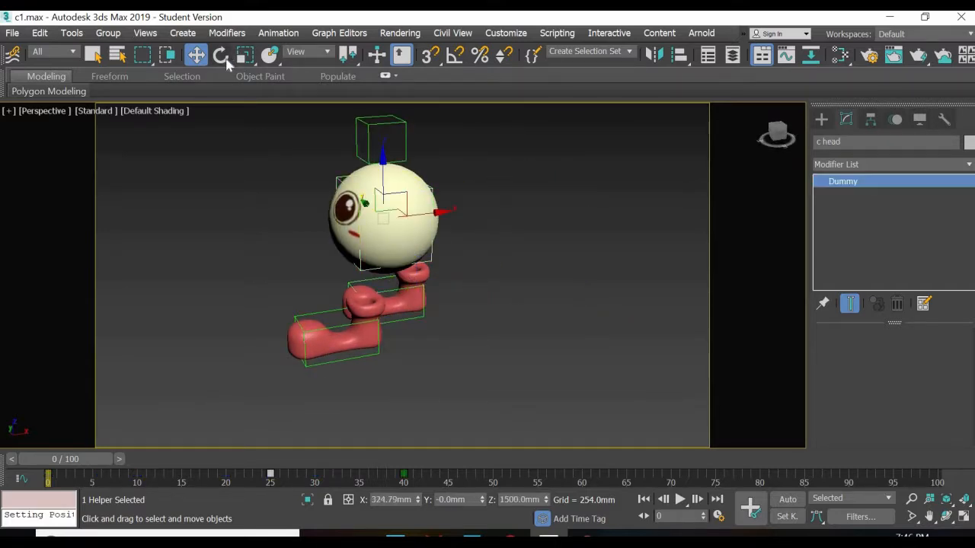
{"action": "left_click", "coordinate": [222, 57]}
{"action": "left_click_drag", "start_coordinate": [408, 257], "coordinate": [401, 300]}
{"action": "key", "text": "ctrl+z"}
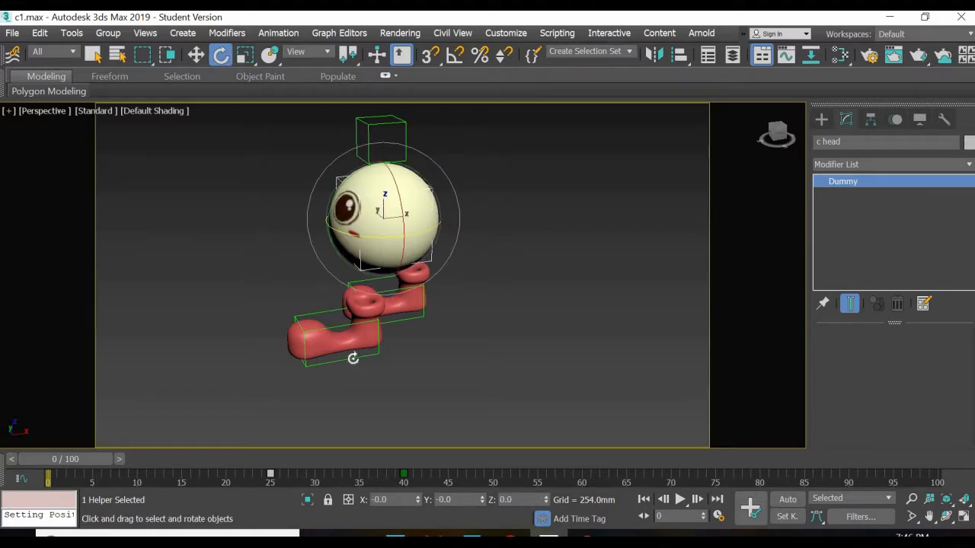
{"action": "left_click", "coordinate": [353, 358]}
{"action": "left_click_drag", "start_coordinate": [348, 295], "coordinate": [345, 268]}
{"action": "key", "text": "ctrl+z"}
Try moving the c l foot dummy and the left boot mesh Box003 on its own
{"action": "left_click", "coordinate": [199, 56]}
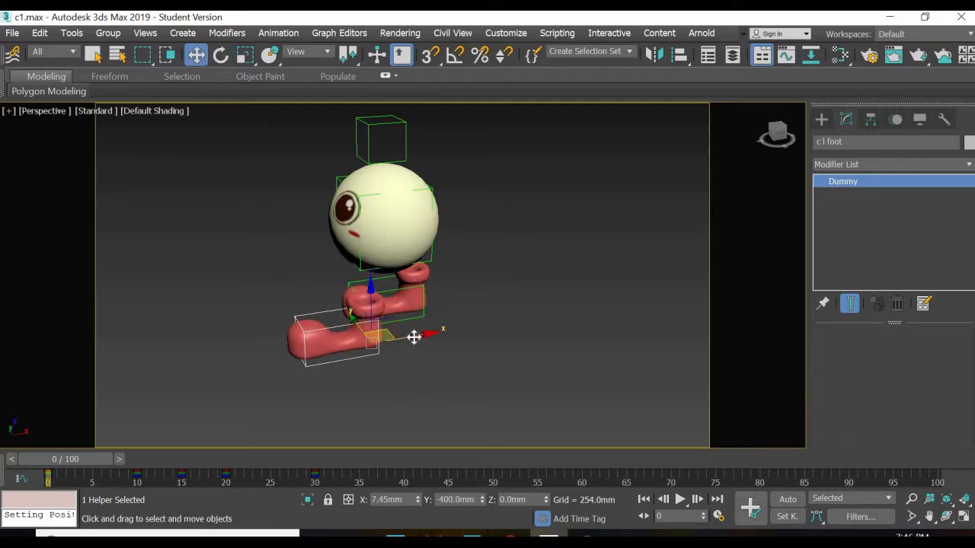
{"action": "left_click_drag", "start_coordinate": [414, 336], "coordinate": [388, 326]}
{"action": "left_click", "coordinate": [377, 387]}
{"action": "left_click", "coordinate": [364, 339]}
{"action": "middle_click_drag", "start_coordinate": [472, 369], "coordinate": [552, 367], "text": "alt"}
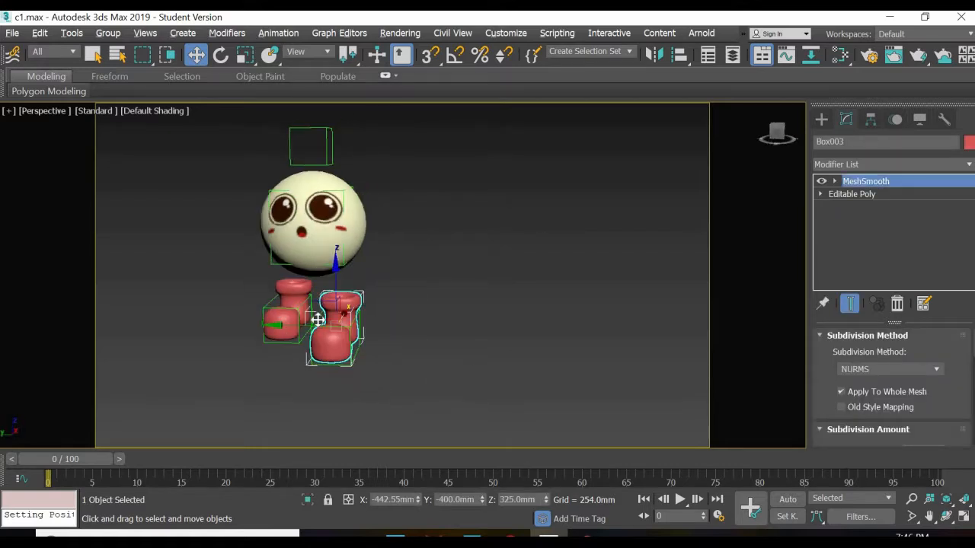
{"action": "left_click_drag", "start_coordinate": [243, 328], "coordinate": [398, 372]}
{"action": "right_click", "coordinate": [397, 372]}
{"action": "middle_click_drag", "start_coordinate": [467, 390], "coordinate": [402, 391], "text": "alt"}
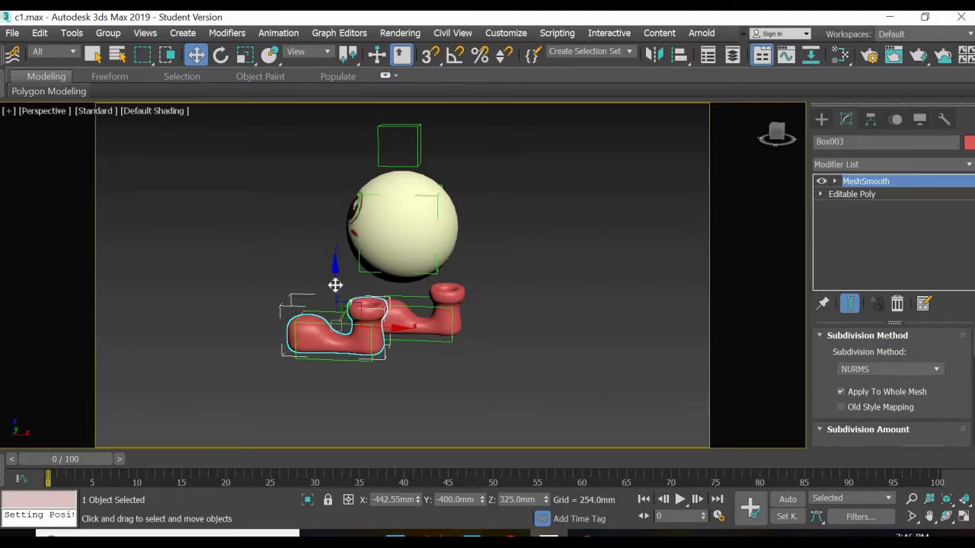
{"action": "left_click_drag", "start_coordinate": [339, 291], "coordinate": [320, 285]}
{"action": "middle_click_drag", "start_coordinate": [441, 387], "coordinate": [479, 385], "text": "alt"}
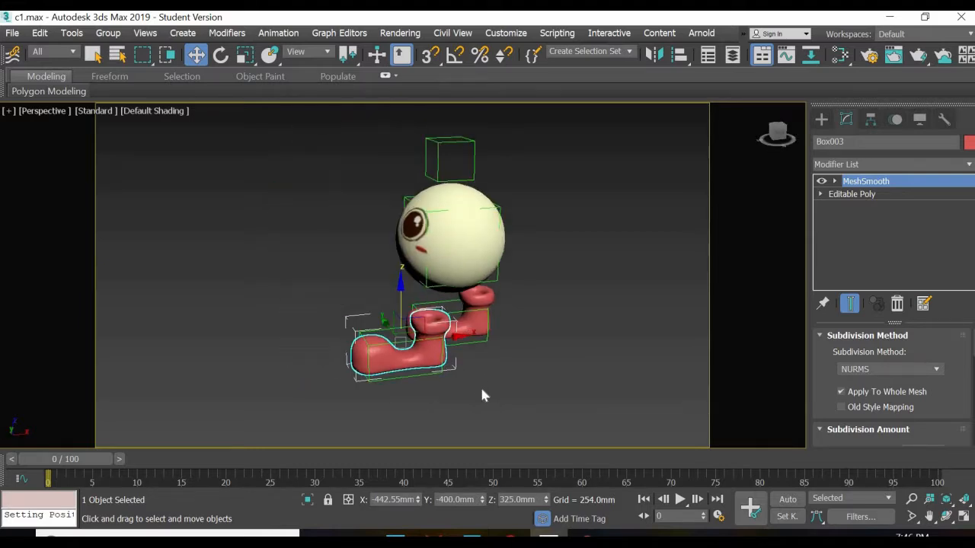
Try moving the head mesh Sphere001 on its own
{"action": "left_click", "coordinate": [500, 262]}
{"action": "left_click_drag", "start_coordinate": [506, 234], "coordinate": [466, 255]}
{"action": "right_click", "coordinate": [466, 255]}
{"action": "middle_click_drag", "start_coordinate": [518, 387], "coordinate": [479, 385], "text": "alt"}
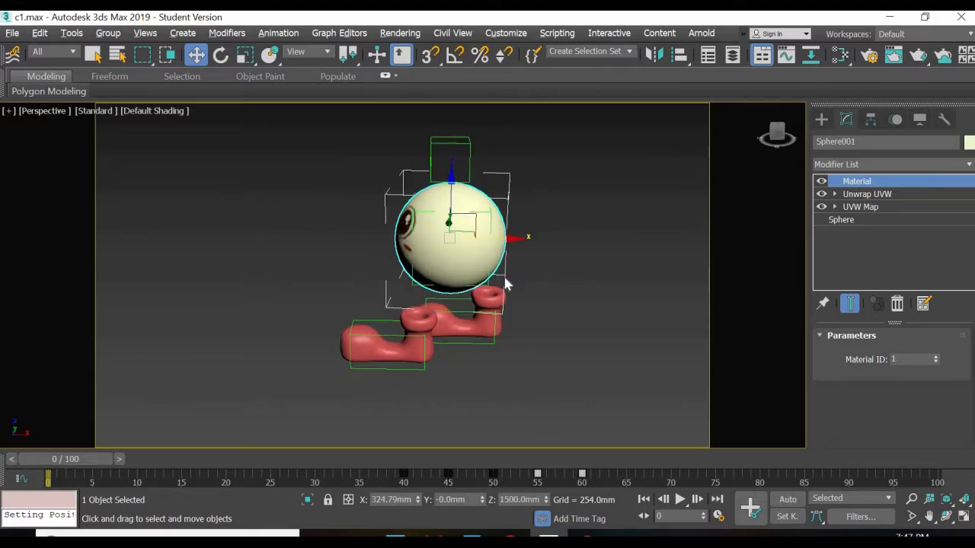
Move the whole character with the c main dummy to about X -1073 mm
{"action": "left_click", "coordinate": [472, 139]}
{"action": "scroll", "coordinate": [511, 304], "scroll_direction": "down", "scroll_amount": 3}
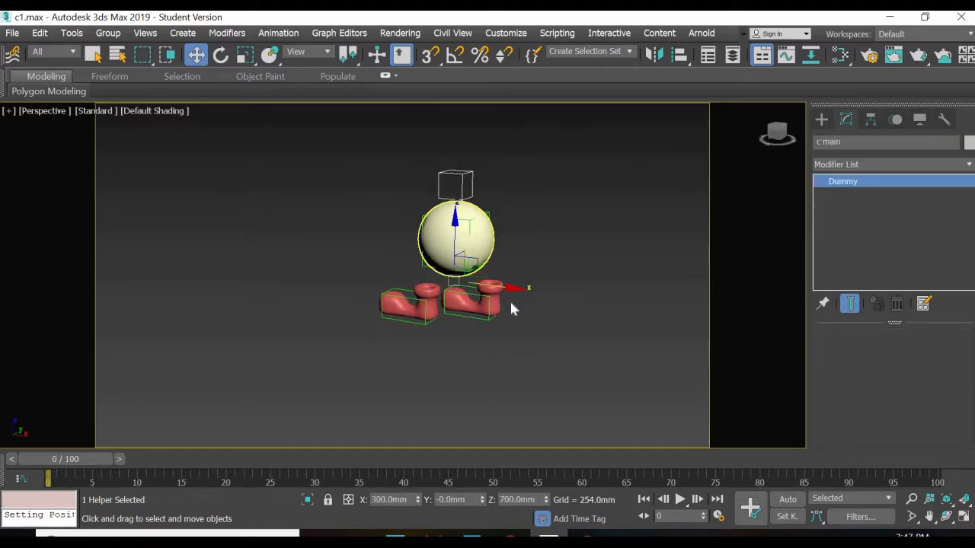
{"action": "left_click_drag", "start_coordinate": [309, 267], "coordinate": [435, 320]}
{"action": "middle_click_drag", "start_coordinate": [525, 341], "coordinate": [457, 327], "text": "alt"}
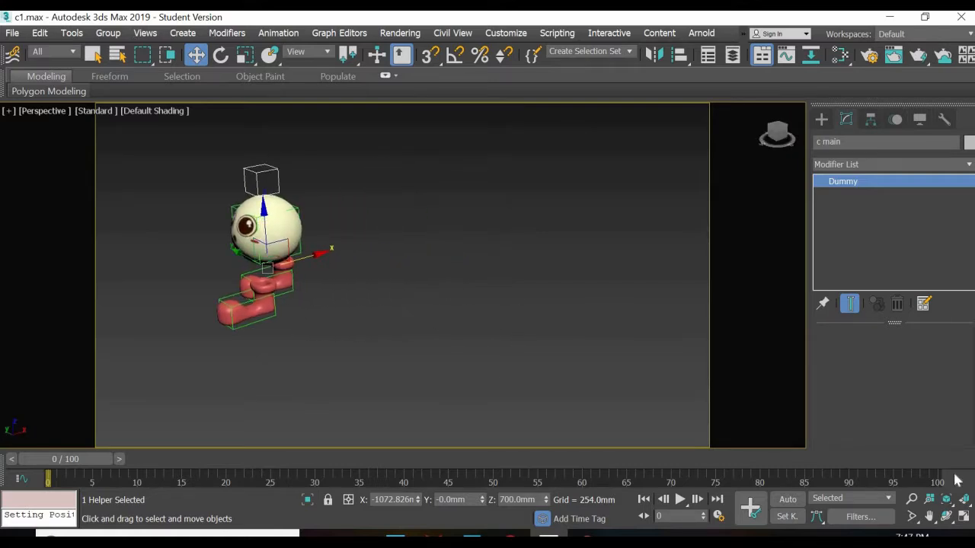
Create a Dummy helper near the grid centre of the empty scene, working in the Perspective view of the four-view layout
{"action": "key", "text": "alt+w"}
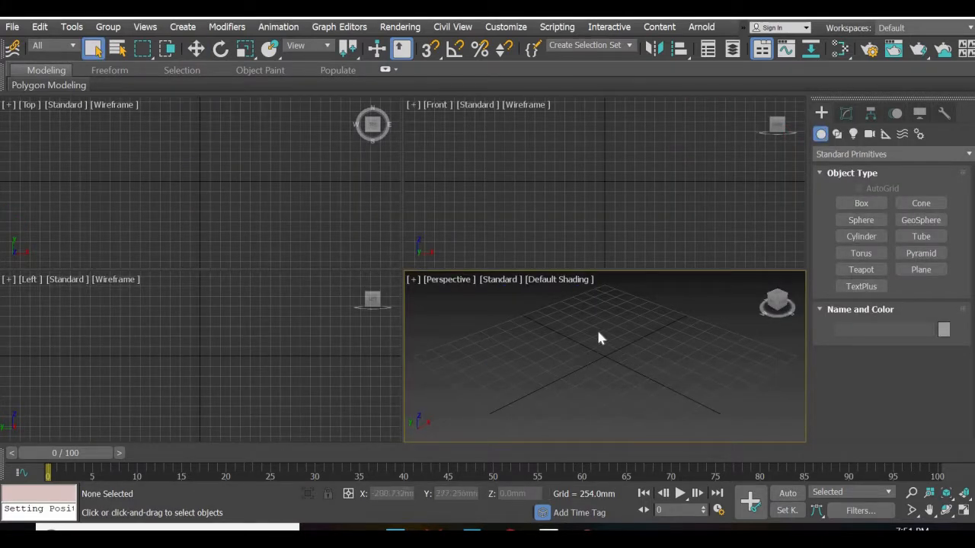
{"action": "left_click", "coordinate": [886, 134]}
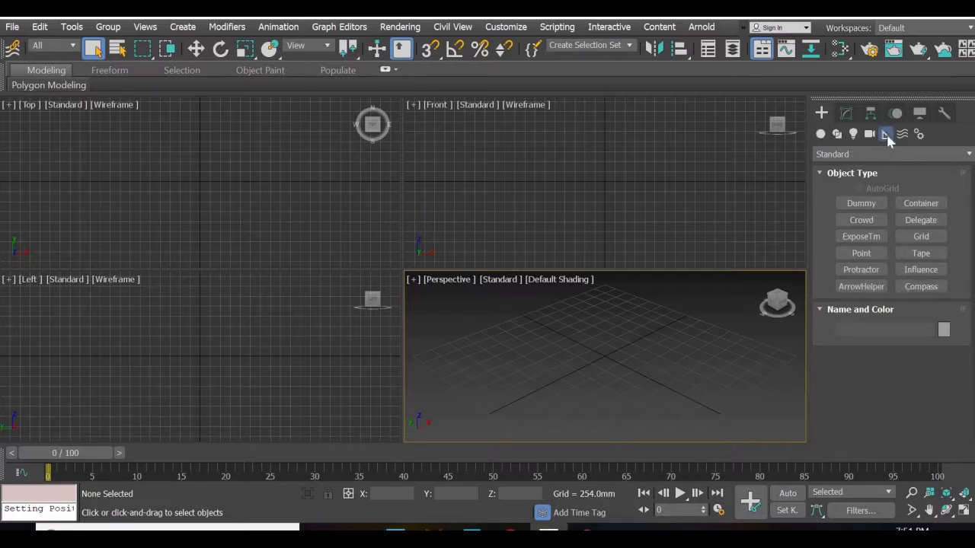
{"action": "left_click", "coordinate": [872, 206]}
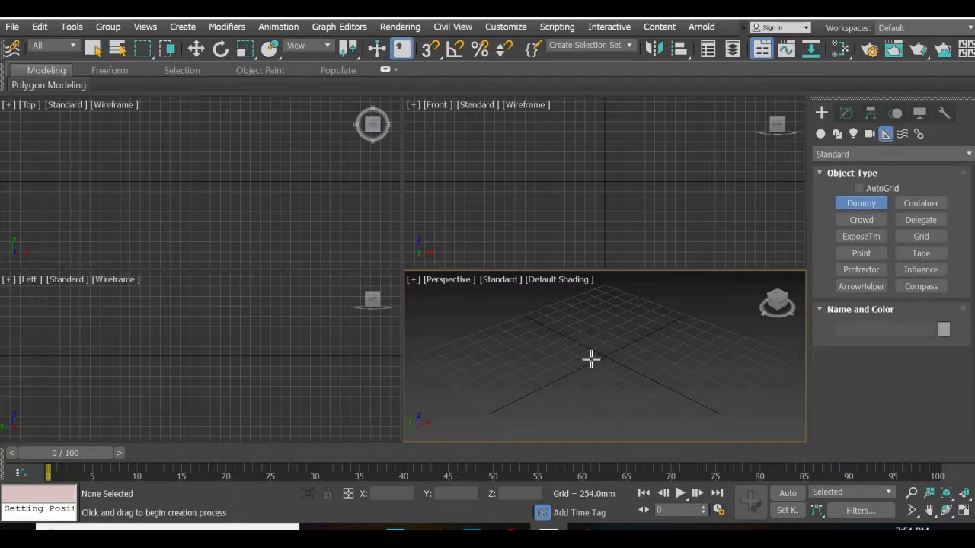
{"action": "left_click_drag", "start_coordinate": [612, 366], "coordinate": [610, 367]}
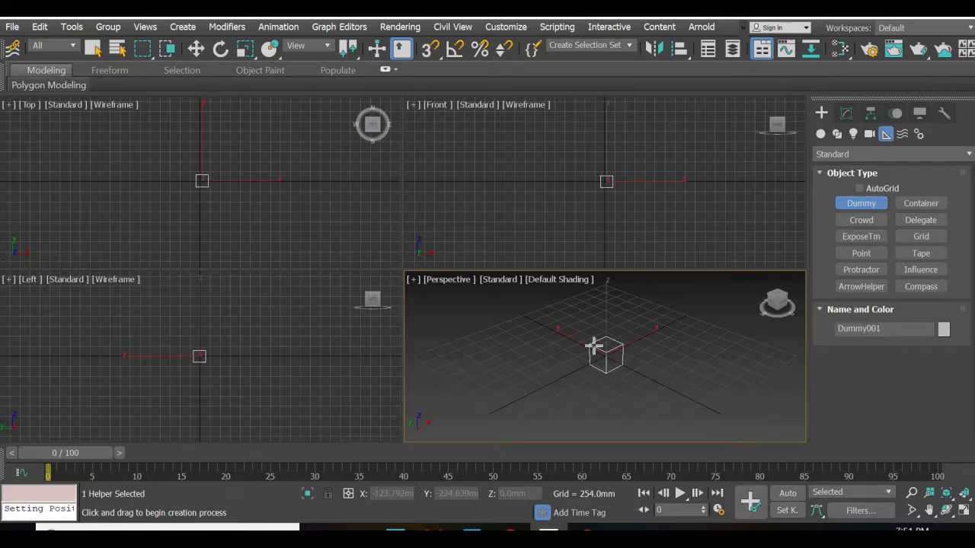
Set the dummy's absolute world position to 0 mm in X and Y with the Move transform type-in
{"action": "right_click", "coordinate": [197, 50]}
{"action": "right_click", "coordinate": [390, 192]}
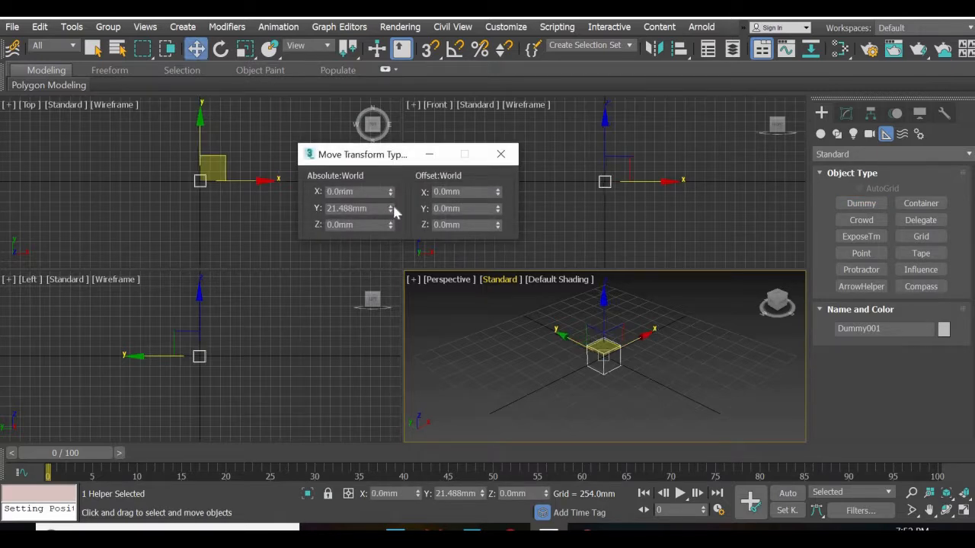
{"action": "right_click", "coordinate": [393, 208]}
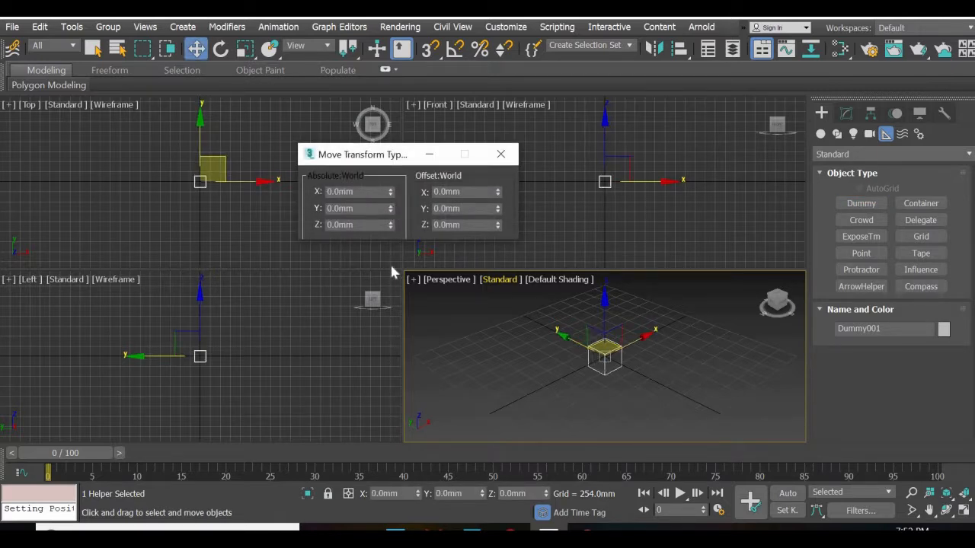
{"action": "left_click", "coordinate": [503, 155]}
{"action": "middle_click_drag", "start_coordinate": [561, 221], "coordinate": [495, 248]}
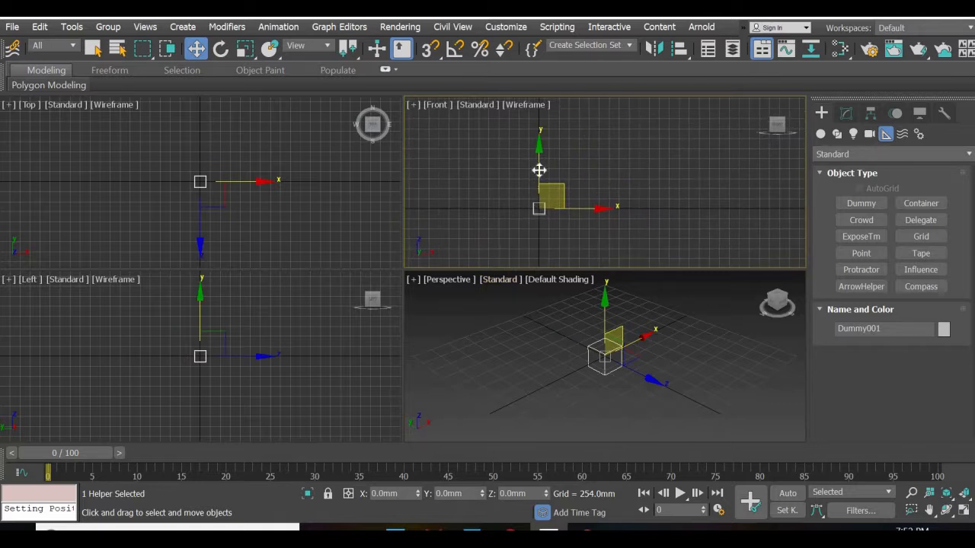
Raise the dummy above the grid and set its absolute world Z position to 2000 mm with the Move transform type-in
{"action": "left_click_drag", "start_coordinate": [539, 170], "coordinate": [543, 97]}
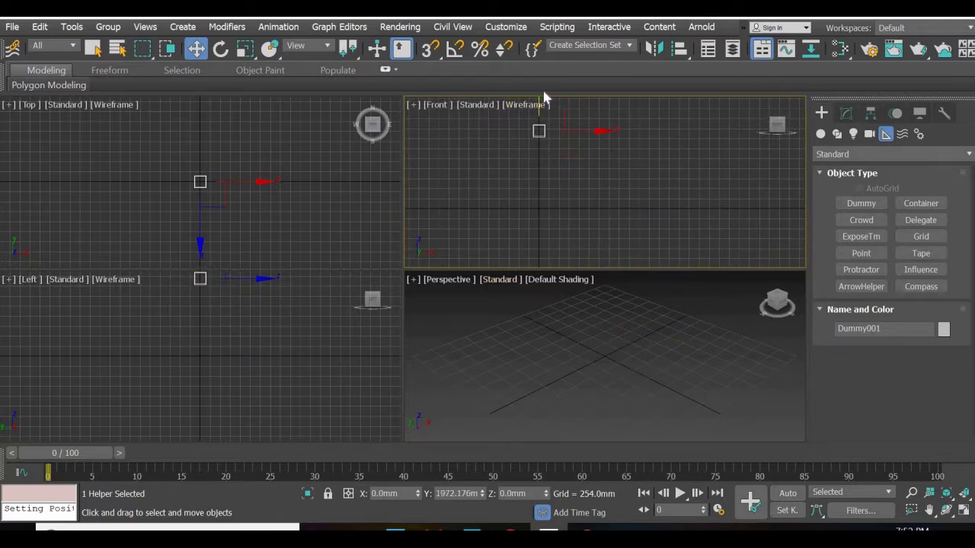
{"action": "right_click", "coordinate": [585, 399]}
{"action": "scroll", "coordinate": [600, 373], "scroll_direction": "down", "scroll_amount": 2}
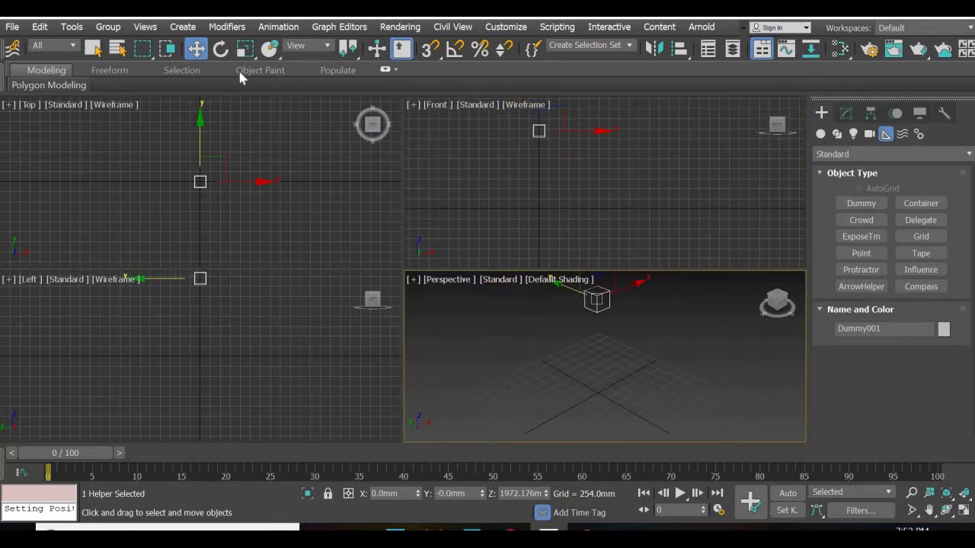
{"action": "right_click", "coordinate": [199, 55]}
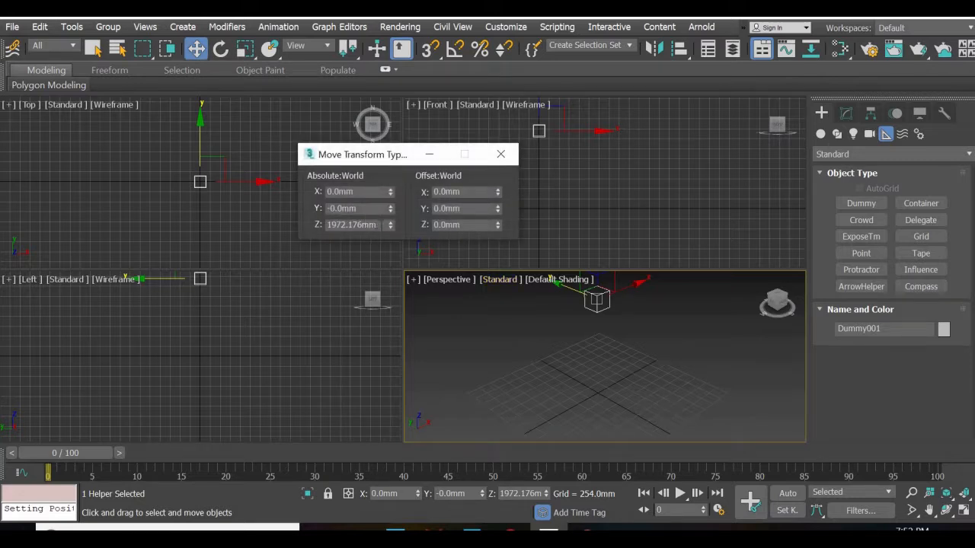
{"action": "type", "text": "2000"}
{"action": "key", "text": "Return"}
{"action": "left_click", "coordinate": [499, 157]}
Copy the dummy straight down to about Z 1208 mm and scale the copy up uniformly as the body dummy
{"action": "middle_click_drag", "start_coordinate": [569, 185], "coordinate": [597, 211]}
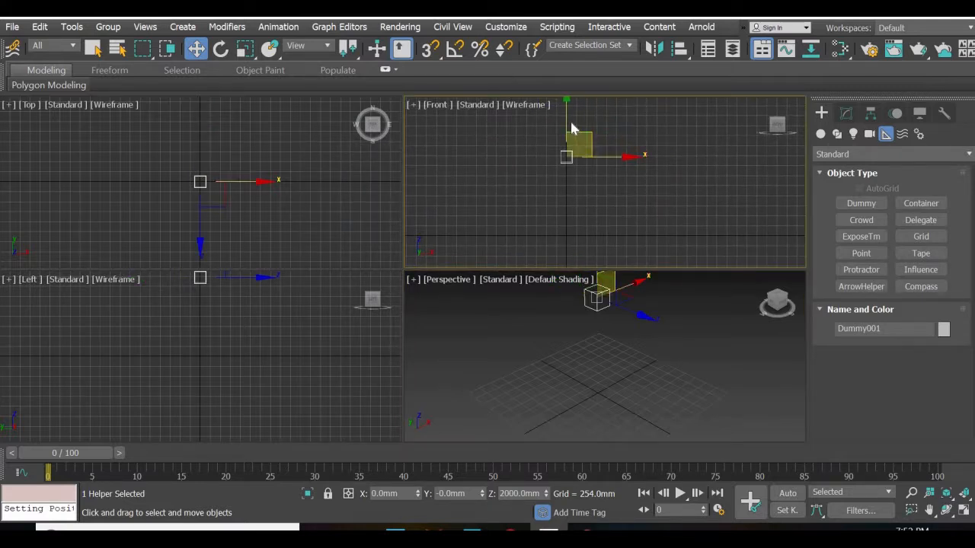
{"action": "left_click_drag", "start_coordinate": [564, 115], "coordinate": [565, 154], "text": "shift"}
{"action": "left_click", "coordinate": [495, 337]}
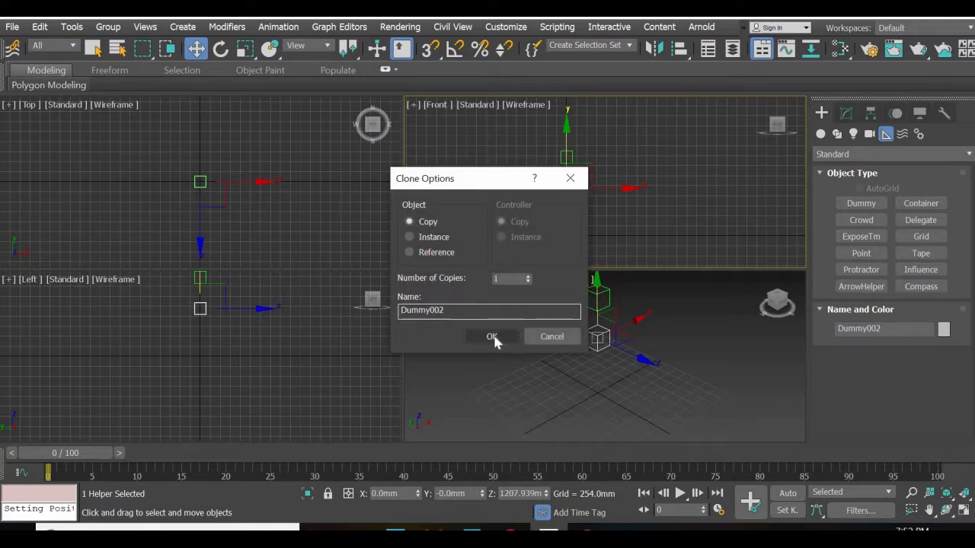
{"action": "left_click", "coordinate": [245, 50]}
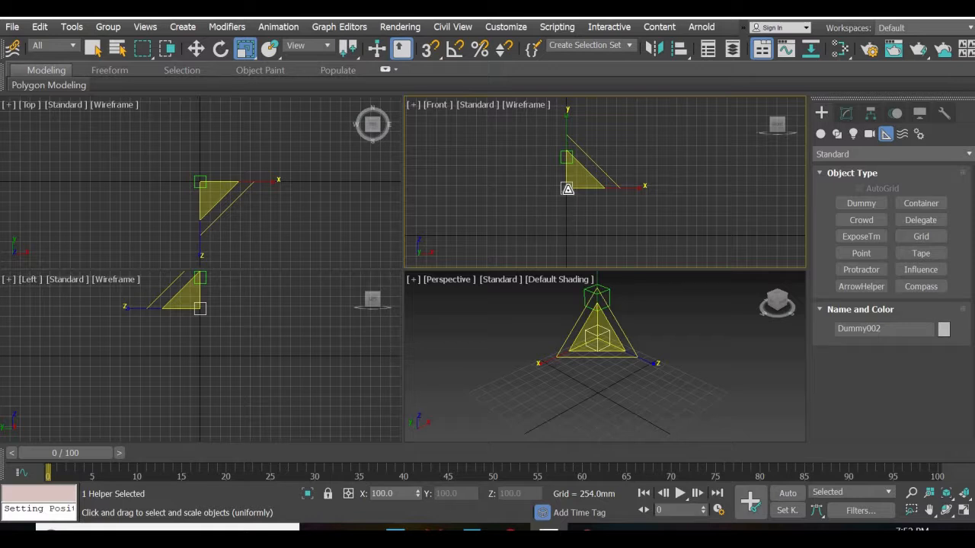
{"action": "left_click_drag", "start_coordinate": [577, 183], "coordinate": [601, 130]}
{"action": "key", "text": "w"}
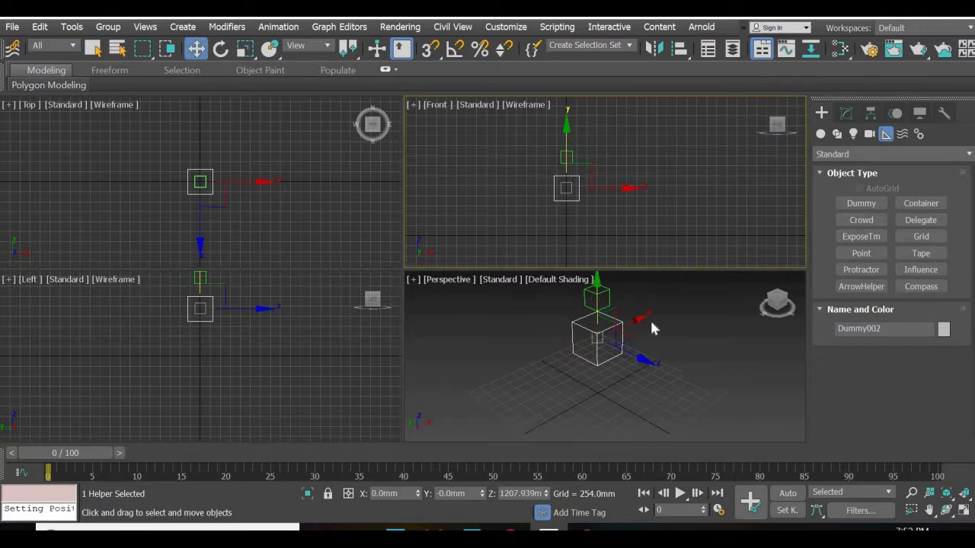
{"action": "left_click", "coordinate": [661, 344]}
{"action": "middle_click_drag", "start_coordinate": [629, 399], "coordinate": [604, 301], "text": "alt"}
{"action": "left_click", "coordinate": [598, 293]}
{"action": "left_click", "coordinate": [618, 331]}
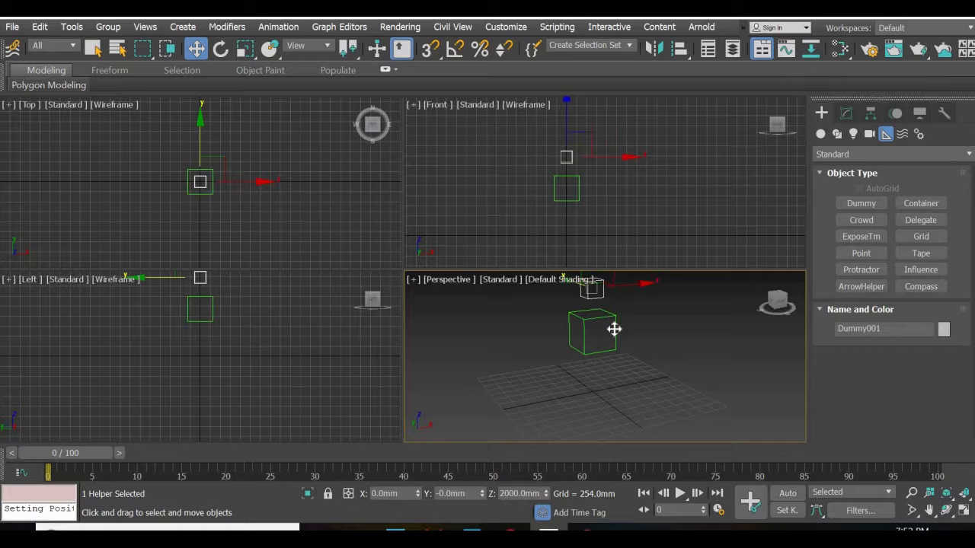
{"action": "left_click", "coordinate": [583, 236]}
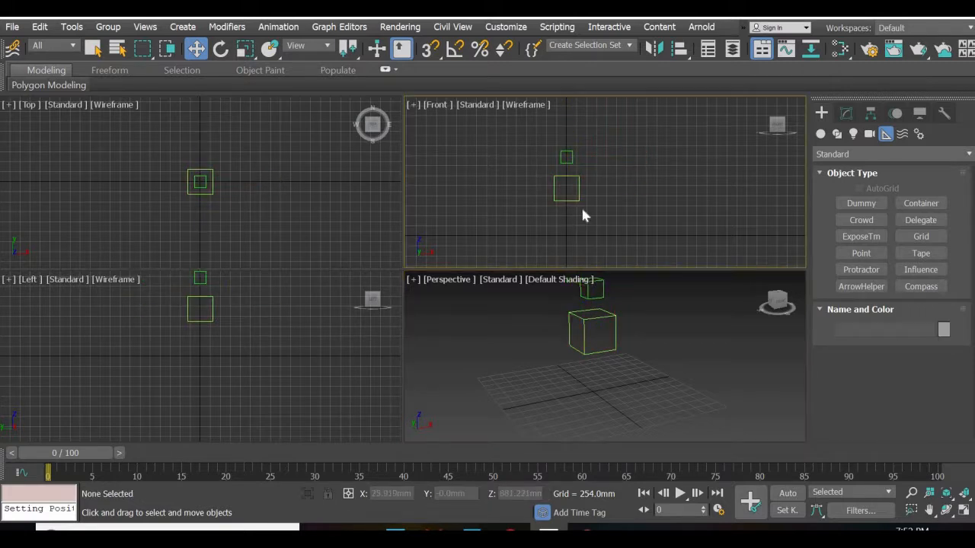
Copy the large body dummy straight down to about Z 337 mm in the Front view
{"action": "left_click", "coordinate": [580, 205]}
{"action": "scroll", "coordinate": [590, 237], "scroll_direction": "up", "scroll_amount": 3}
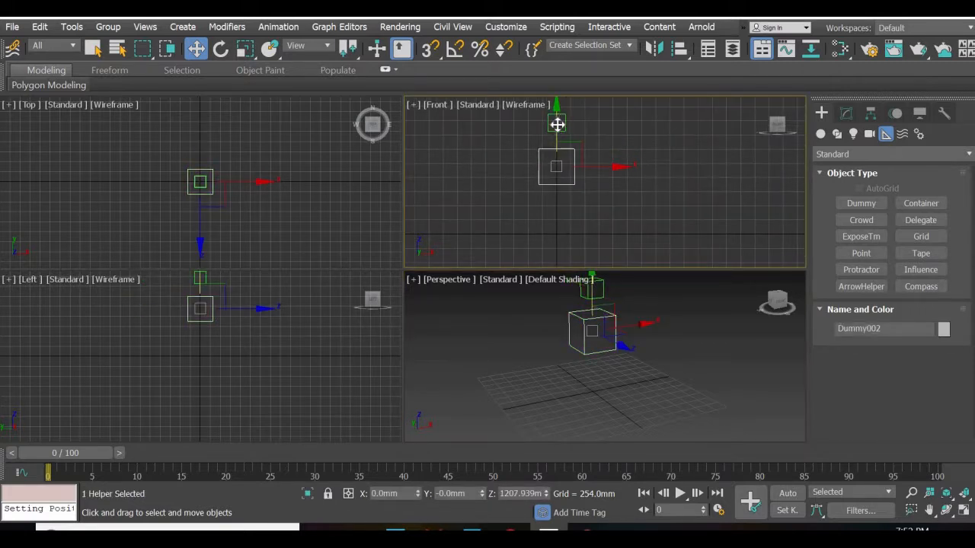
{"action": "left_click_drag", "start_coordinate": [559, 150], "coordinate": [561, 173], "text": "shift"}
{"action": "left_click", "coordinate": [493, 341]}
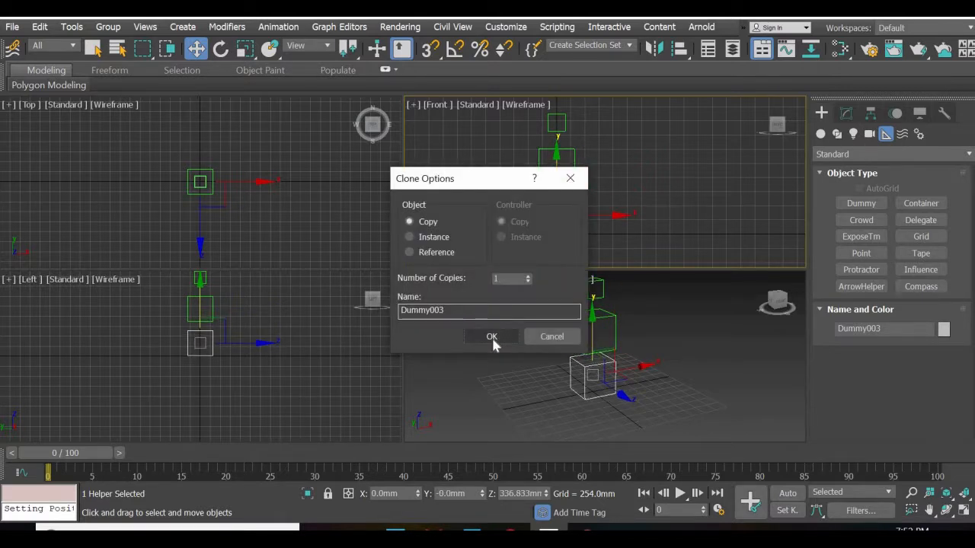
Offset the lowest dummy to one side and copy it across to about X 599 mm, giving a pair of foot dummies
{"action": "mouse_move", "coordinate": [604, 213]}
{"action": "left_mouse_down"}
{"action": "mouse_move", "coordinate": [572, 210]}
{"action": "mouse_move", "coordinate": [641, 217]}
{"action": "left_mouse_up"}
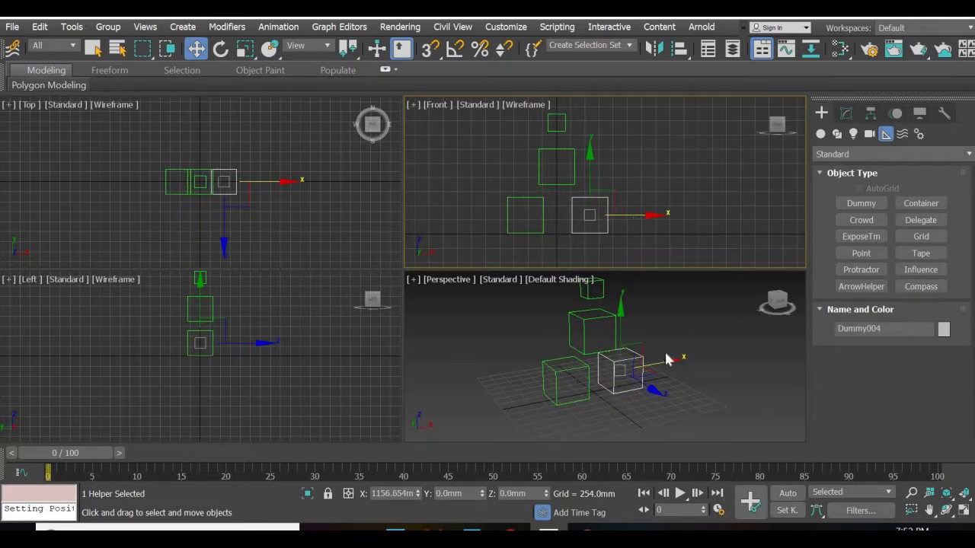
{"action": "left_click_drag", "start_coordinate": [666, 360], "coordinate": [666, 360], "text": "shift"}
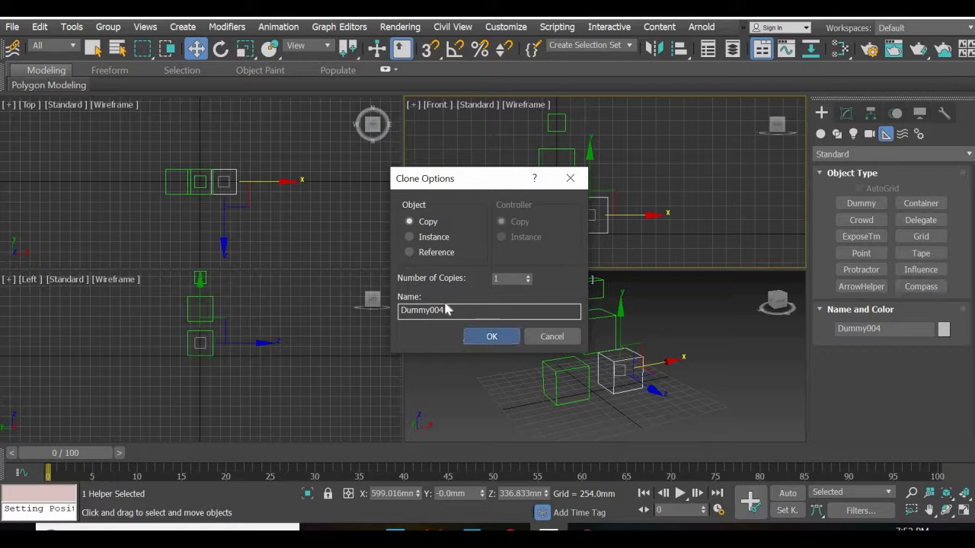
{"action": "left_click", "coordinate": [492, 337]}
Scale both foot dummies to 149% along Y and move them forward to about Y -142 mm in the Top view
{"action": "left_click", "coordinate": [245, 49]}
{"action": "left_click_drag", "start_coordinate": [595, 253], "coordinate": [471, 203]}
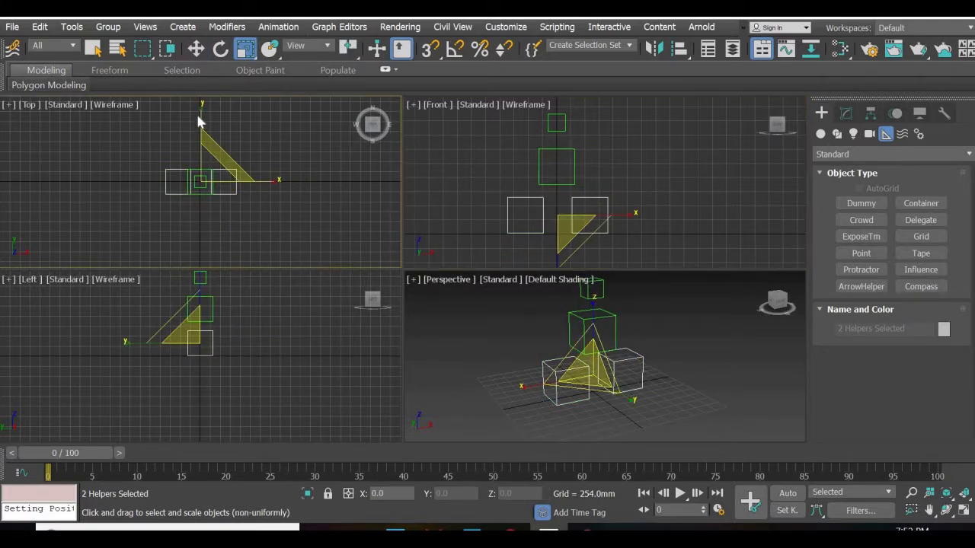
{"action": "left_click_drag", "start_coordinate": [201, 91], "coordinate": [201, 86]}
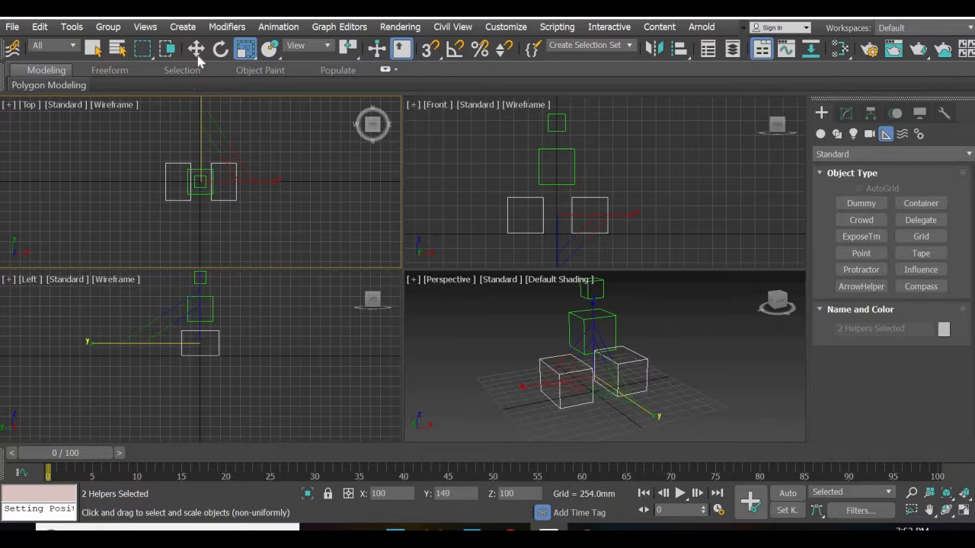
{"action": "left_click", "coordinate": [196, 49]}
{"action": "left_click_drag", "start_coordinate": [199, 127], "coordinate": [198, 124]}
Narrow both foot dummies to 64% along X and flatten their height with non-uniform scaling
{"action": "left_click", "coordinate": [244, 49]}
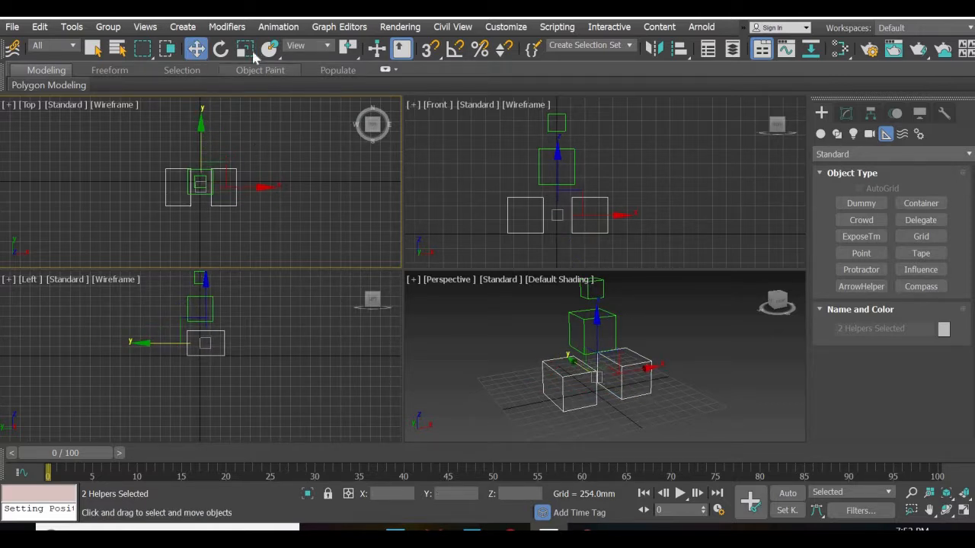
{"action": "left_click_drag", "start_coordinate": [270, 185], "coordinate": [255, 185]}
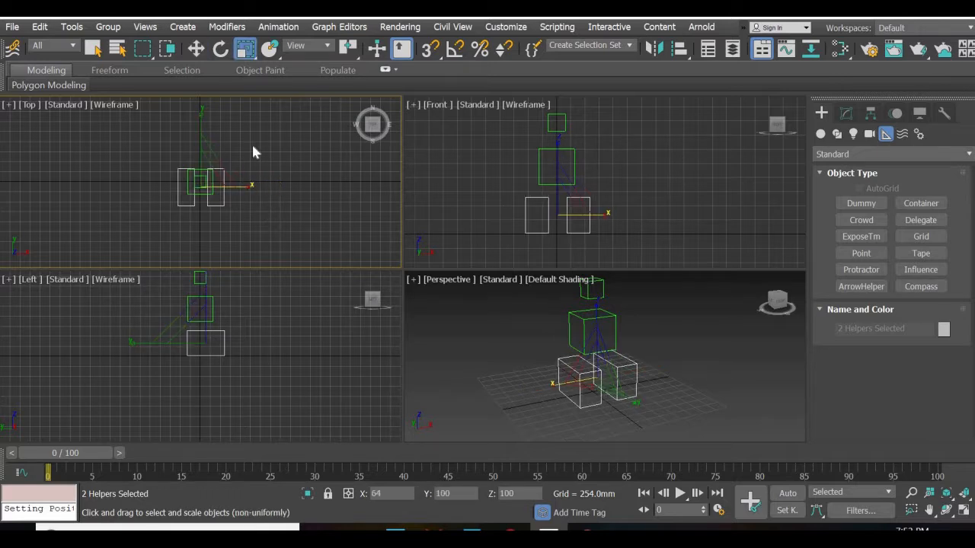
{"action": "mouse_move", "coordinate": [561, 182]}
{"action": "left_mouse_down"}
{"action": "mouse_move", "coordinate": [559, 162]}
{"action": "mouse_move", "coordinate": [559, 175]}
{"action": "left_mouse_up"}
Move the two foot dummies apart to about X -457 mm and X 451 mm in the Front view
{"action": "left_click", "coordinate": [195, 49]}
{"action": "scroll", "coordinate": [568, 238], "scroll_direction": "up", "scroll_amount": 3}
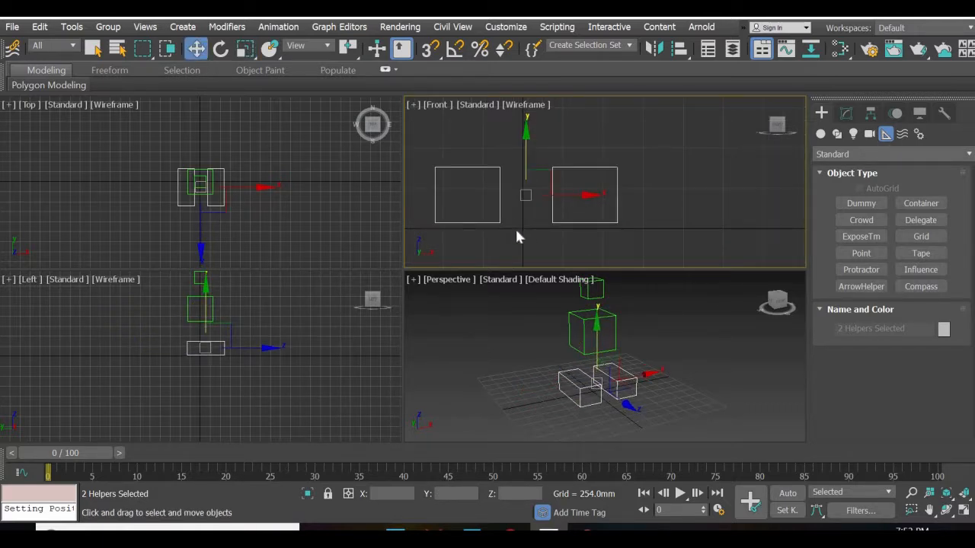
{"action": "left_click", "coordinate": [517, 238]}
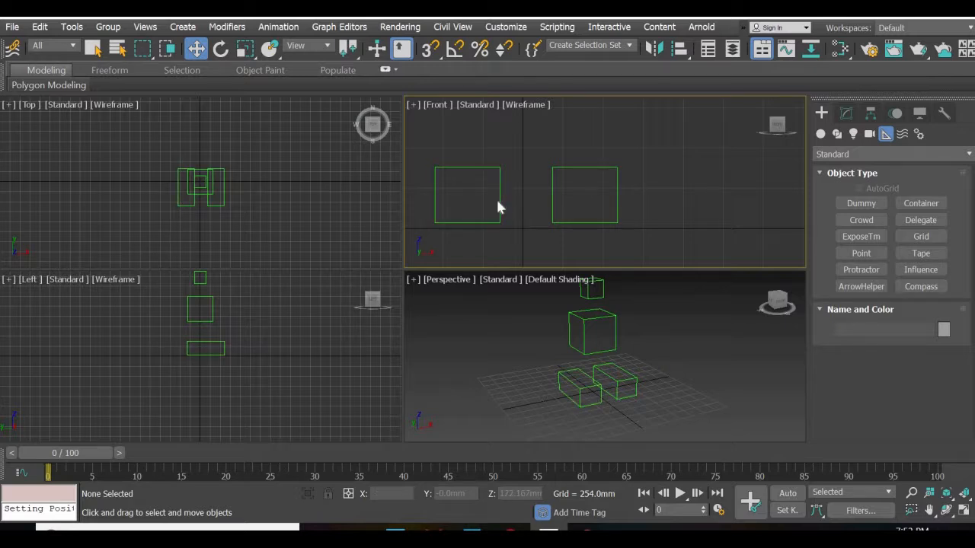
{"action": "left_click", "coordinate": [499, 202]}
{"action": "left_click_drag", "start_coordinate": [524, 194], "coordinate": [502, 194]}
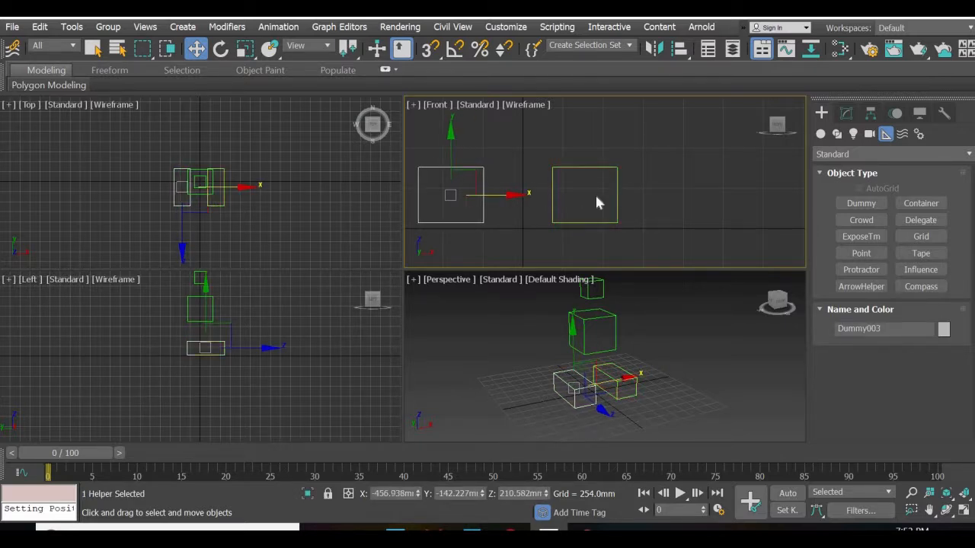
{"action": "left_click", "coordinate": [616, 195]}
{"action": "left_click_drag", "start_coordinate": [626, 195], "coordinate": [635, 195]}
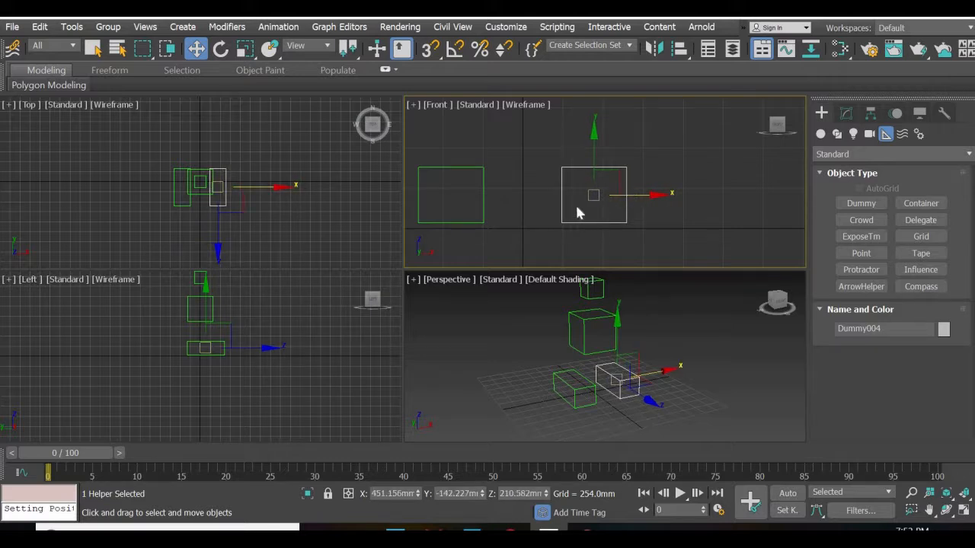
Lower both foot dummies together to about Z 175 mm so they rest on the ground line
{"action": "left_click_drag", "start_coordinate": [573, 209], "coordinate": [477, 203]}
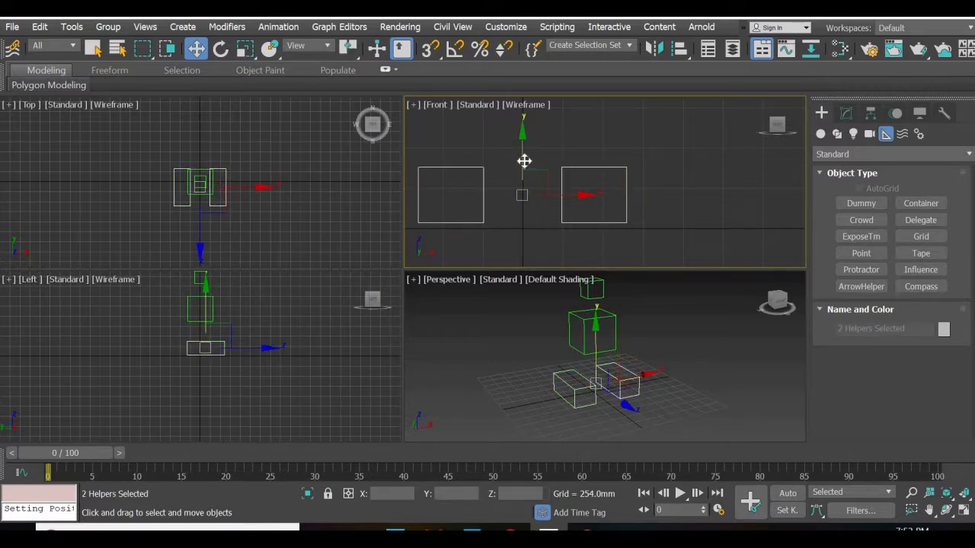
{"action": "left_click_drag", "start_coordinate": [524, 162], "coordinate": [523, 167]}
{"action": "scroll", "coordinate": [552, 209], "scroll_direction": "down", "scroll_amount": 3}
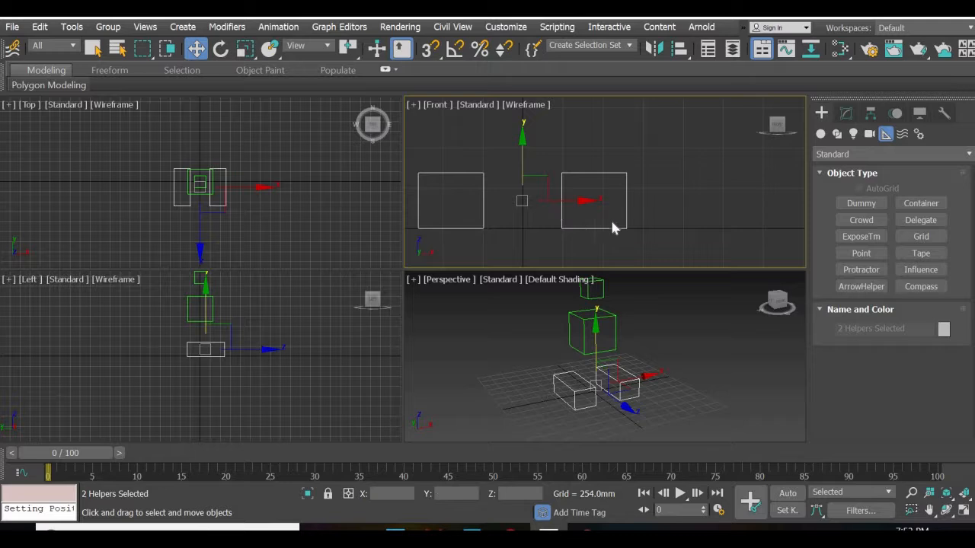
Examine the arrangement of the top, body and foot dummies in the Perspective and Front views
{"action": "right_click", "coordinate": [693, 406]}
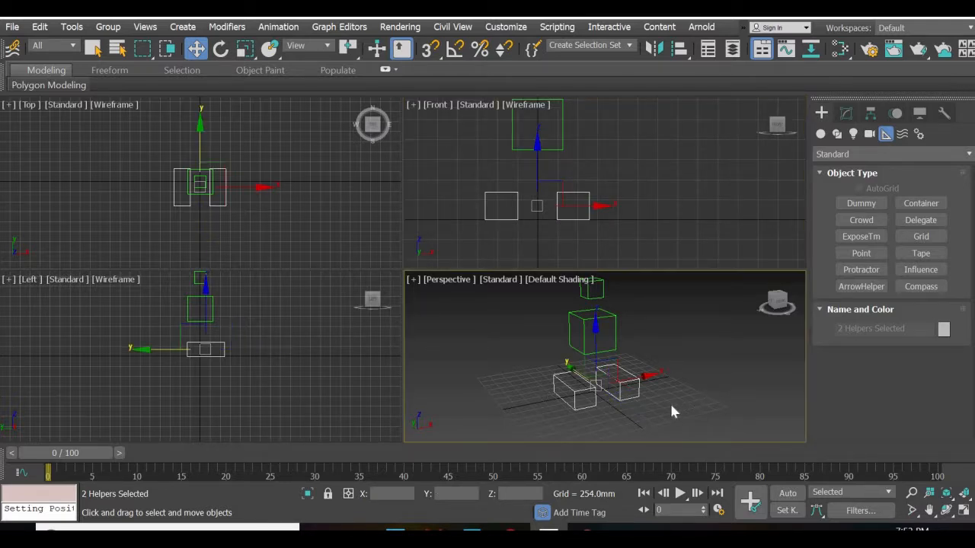
{"action": "left_click", "coordinate": [671, 405]}
{"action": "middle_click_drag", "start_coordinate": [620, 415], "coordinate": [716, 405], "text": "alt"}
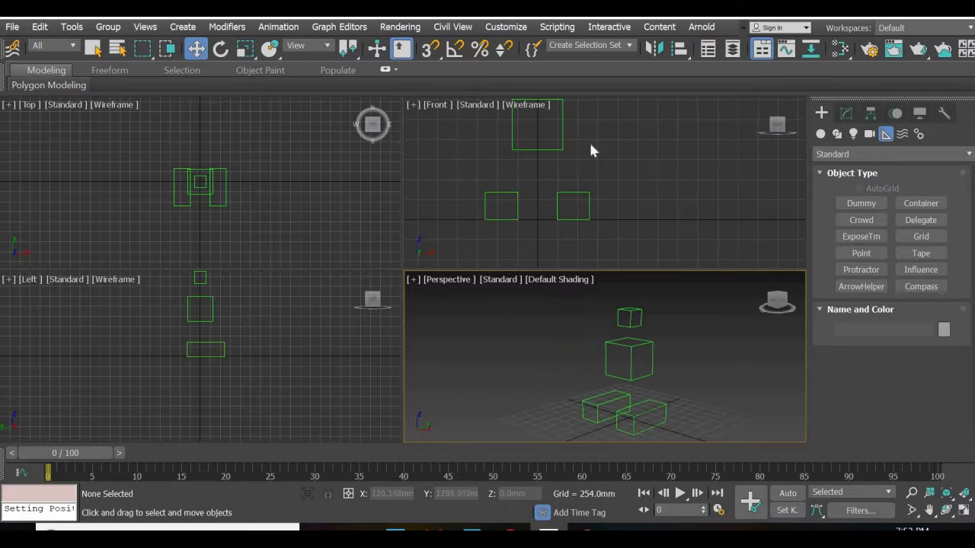
{"action": "scroll", "coordinate": [672, 160], "scroll_direction": "down", "scroll_amount": 2}
{"action": "middle_click_drag", "start_coordinate": [672, 161], "coordinate": [589, 228]}
{"action": "scroll", "coordinate": [698, 181], "scroll_direction": "down", "scroll_amount": 2}
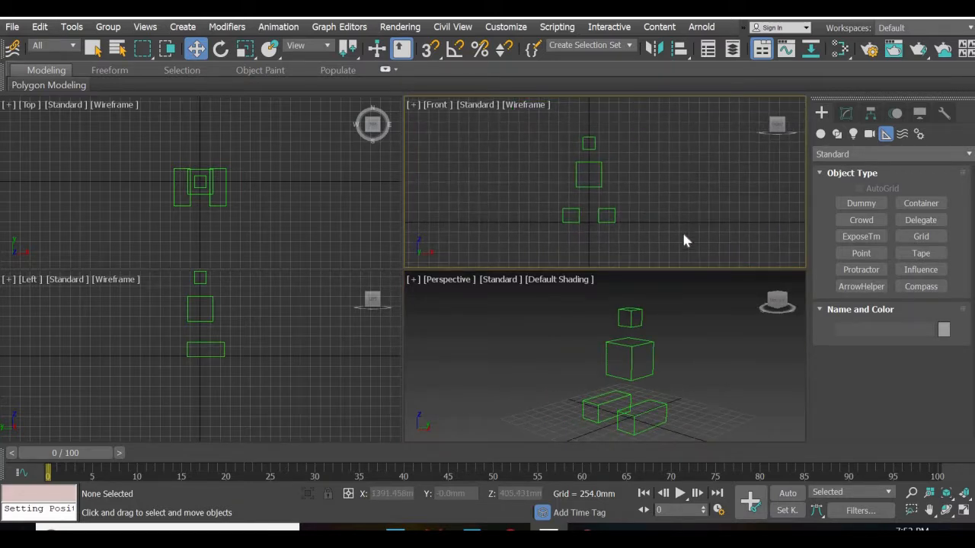
{"action": "scroll", "coordinate": [681, 230], "scroll_direction": "up", "scroll_amount": 2}
{"action": "middle_click_drag", "start_coordinate": [722, 417], "coordinate": [701, 403]}
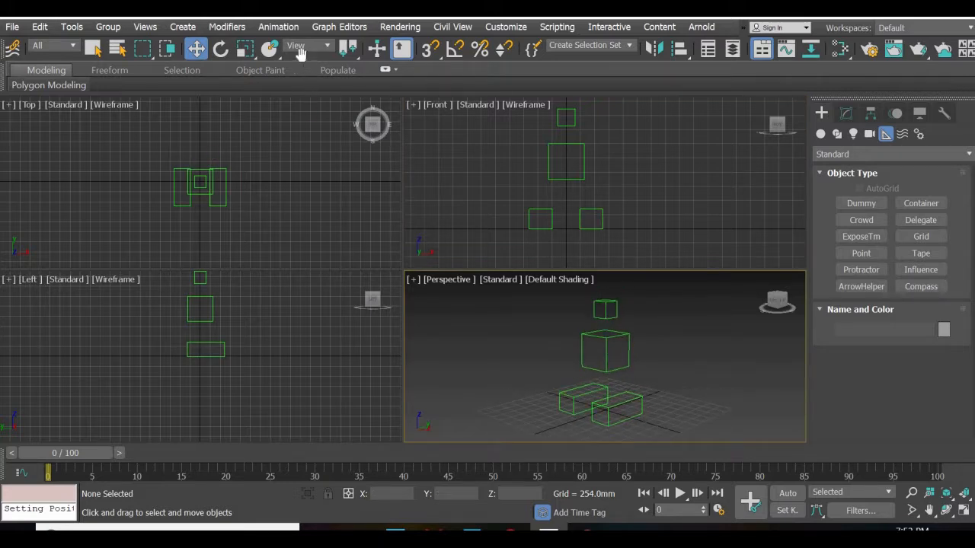
Link the large body dummy and both foot dummies to the small top dummy as their parent
{"action": "left_click_drag", "start_coordinate": [596, 53], "coordinate": [706, 53]}
{"action": "left_click", "coordinate": [71, 49]}
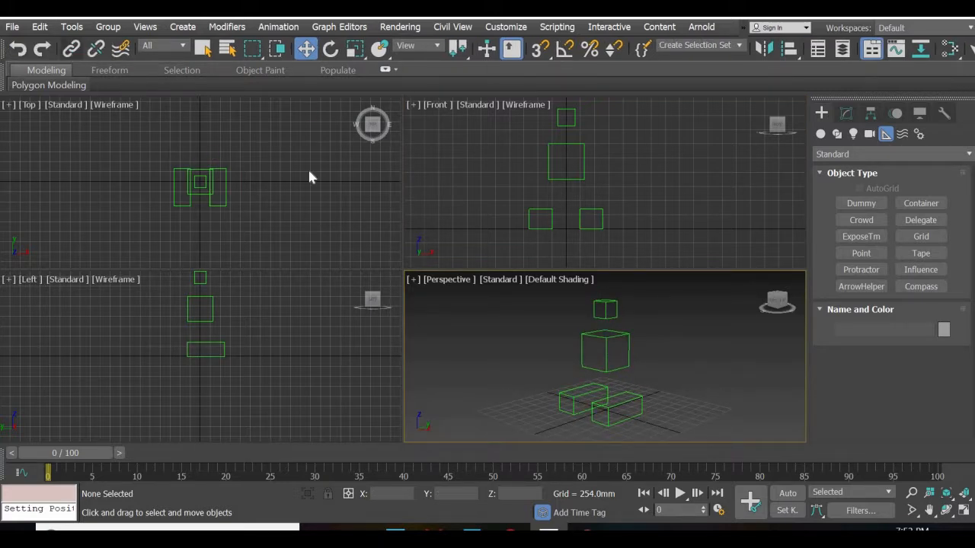
{"action": "left_click", "coordinate": [632, 334]}
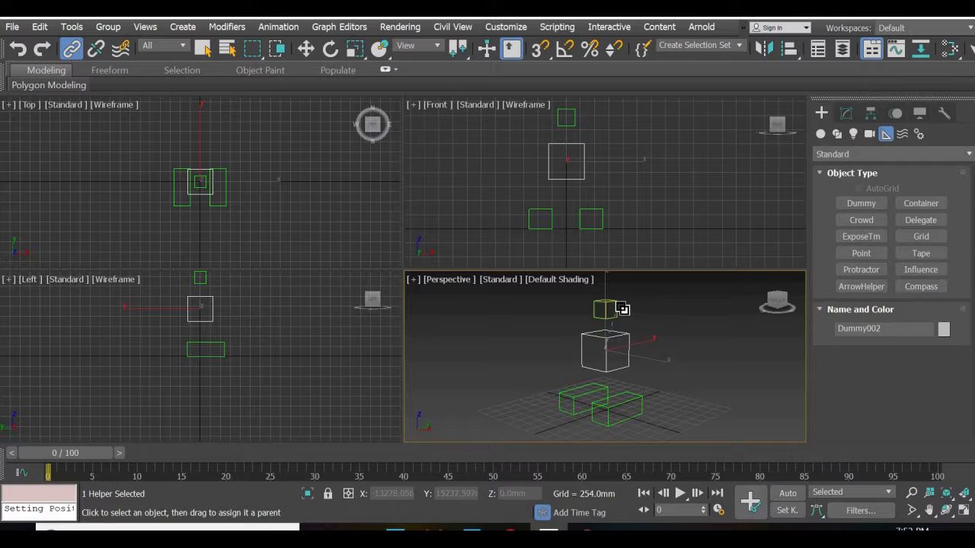
{"action": "left_click_drag", "start_coordinate": [587, 386], "coordinate": [623, 313]}
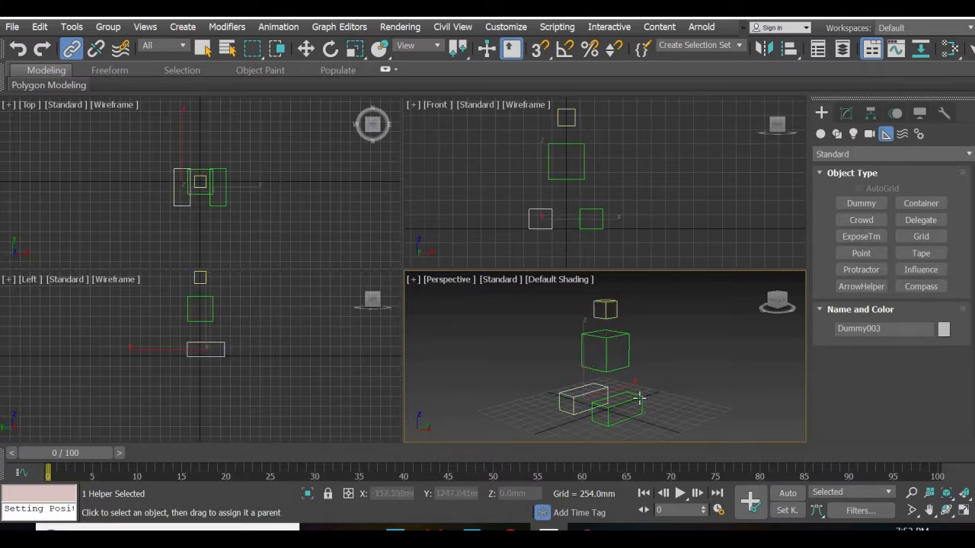
{"action": "left_click_drag", "start_coordinate": [618, 411], "coordinate": [623, 320]}
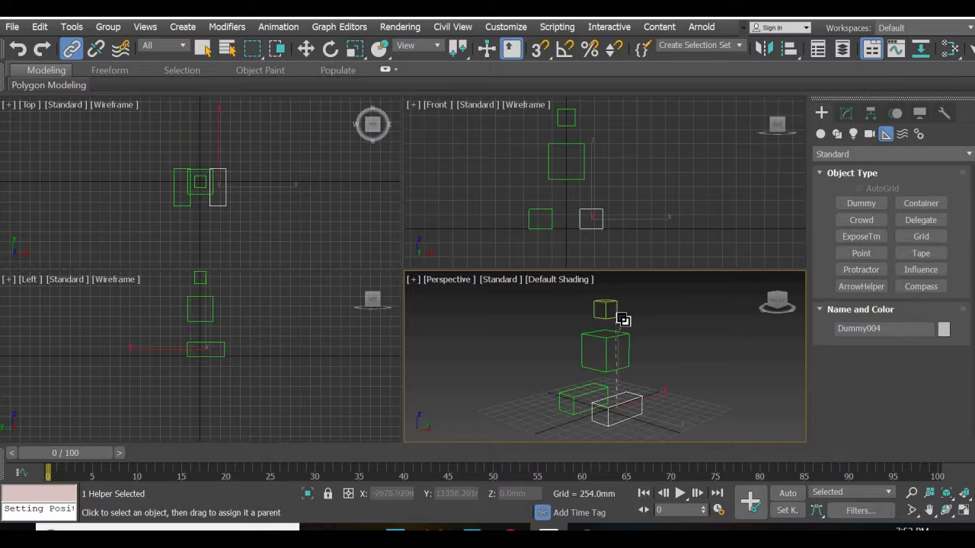
{"action": "left_click", "coordinate": [306, 49]}
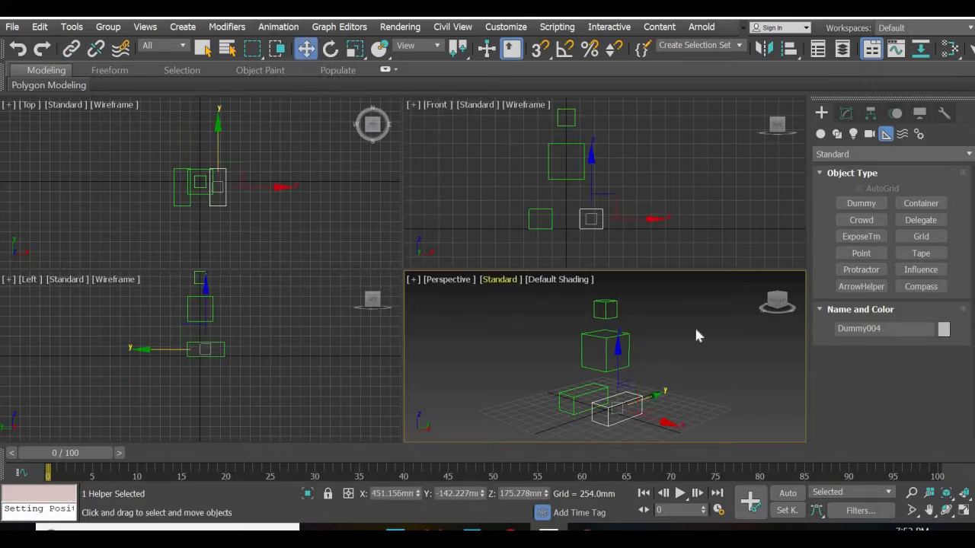
Try moving the small top dummy along X to test the links to the other dummies
{"action": "left_click", "coordinate": [634, 320]}
{"action": "left_click", "coordinate": [615, 314]}
{"action": "left_click_drag", "start_coordinate": [649, 314], "coordinate": [639, 350]}
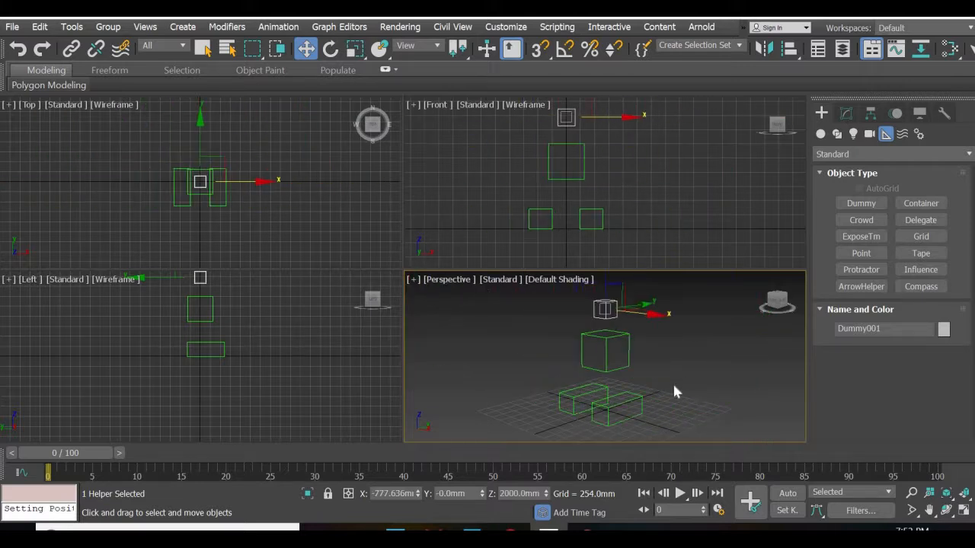
{"action": "left_click", "coordinate": [644, 402]}
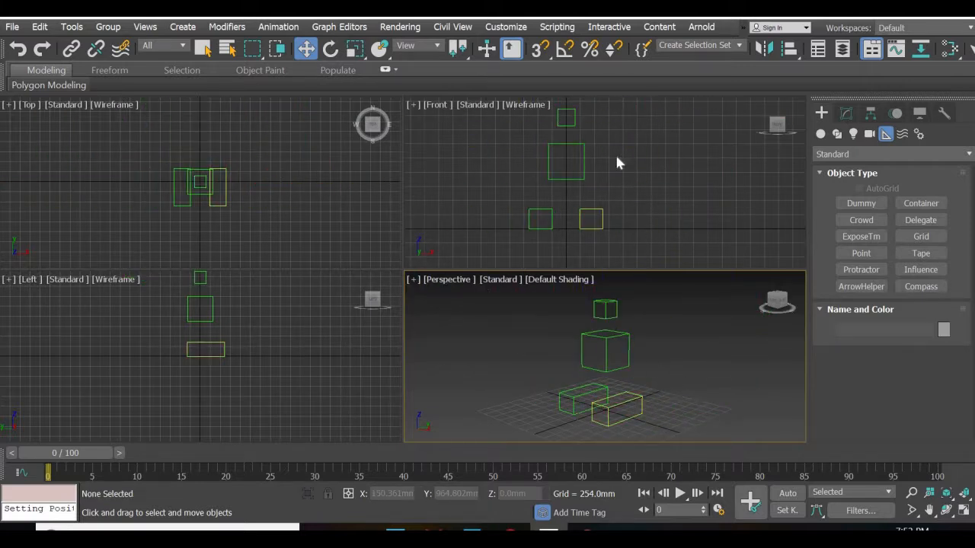
Move only the pivot of the foot dummy on the +X side to its bottom rear corner, at the ground line in the Left view
{"action": "left_click", "coordinate": [591, 219]}
{"action": "scroll", "coordinate": [175, 355], "scroll_direction": "up", "scroll_amount": 4}
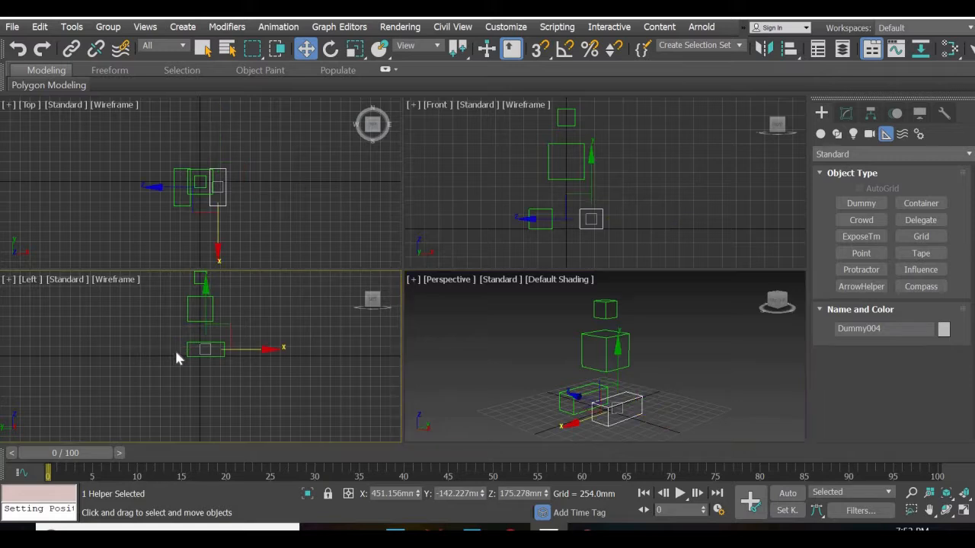
{"action": "scroll", "coordinate": [223, 363], "scroll_direction": "down", "scroll_amount": 2}
{"action": "scroll", "coordinate": [219, 370], "scroll_direction": "up", "scroll_amount": 5}
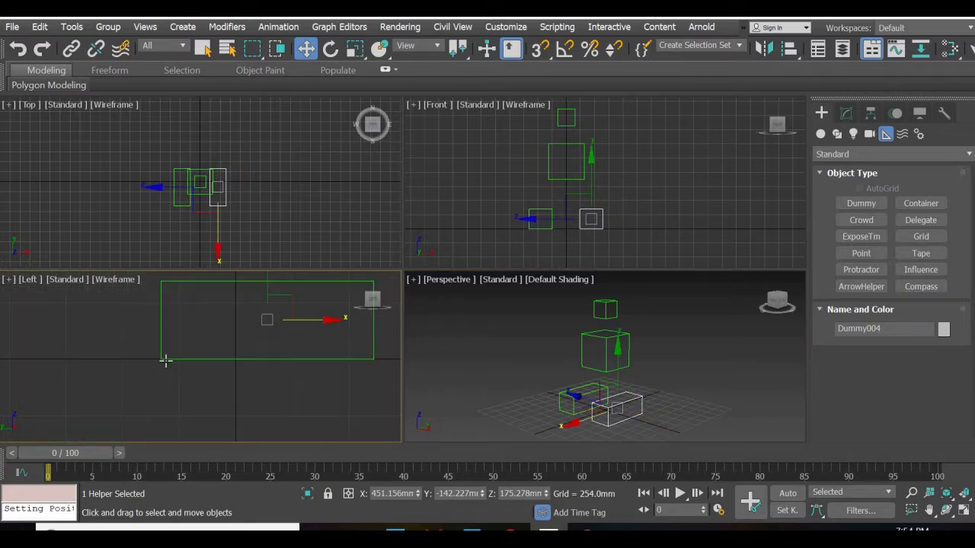
{"action": "middle_click_drag", "start_coordinate": [251, 424], "coordinate": [239, 441]}
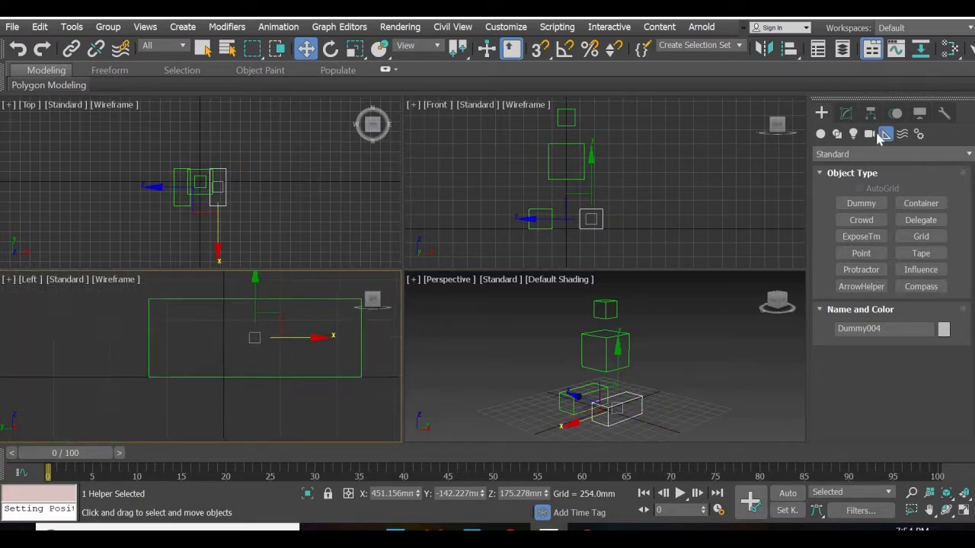
{"action": "left_click", "coordinate": [872, 114]}
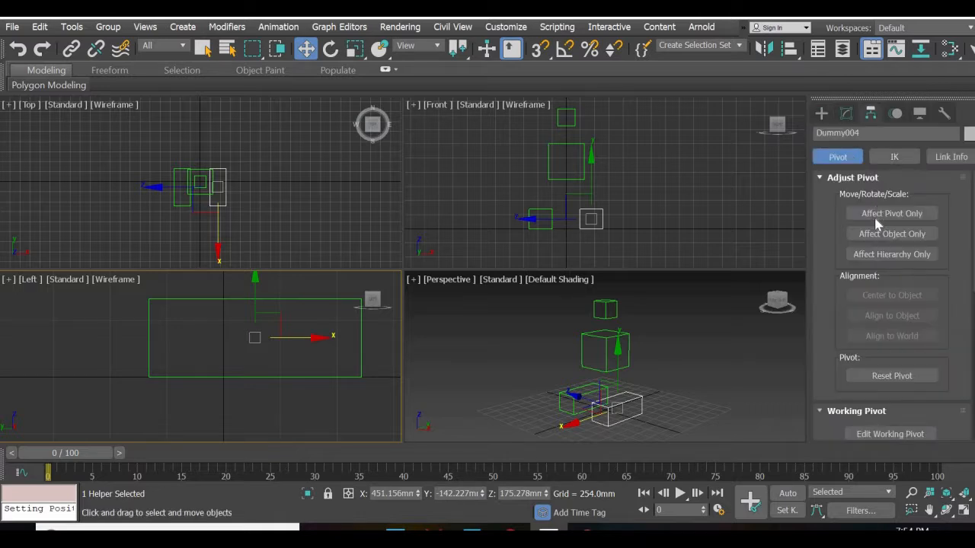
{"action": "left_click", "coordinate": [877, 217]}
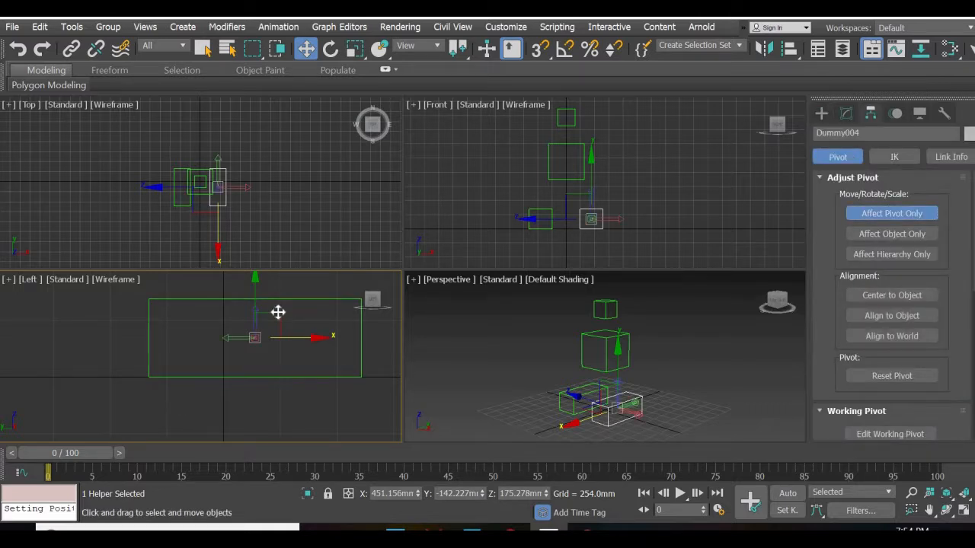
{"action": "left_click_drag", "start_coordinate": [278, 312], "coordinate": [172, 351]}
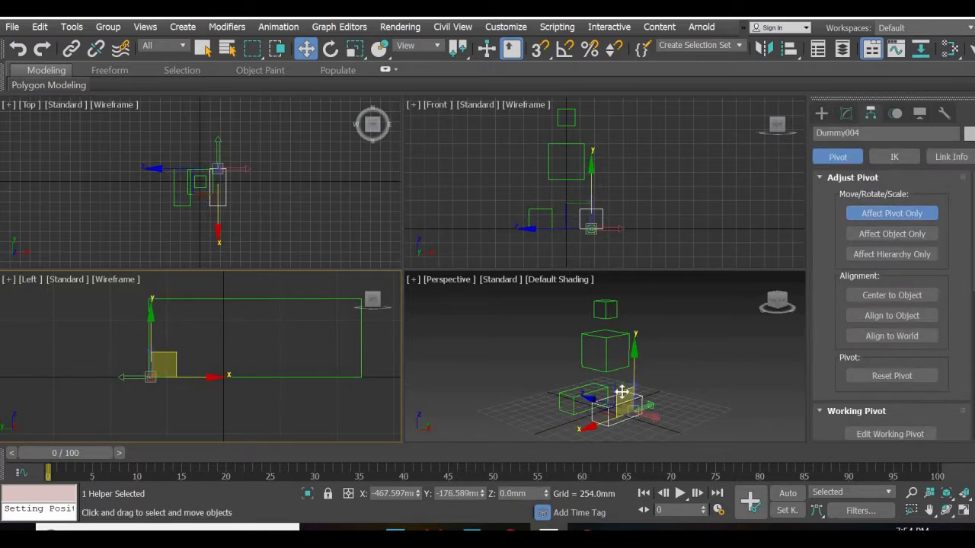
Move the pivot of the foot dummy on the -X side to its bottom rear corner in the Left view
{"action": "left_click", "coordinate": [570, 397]}
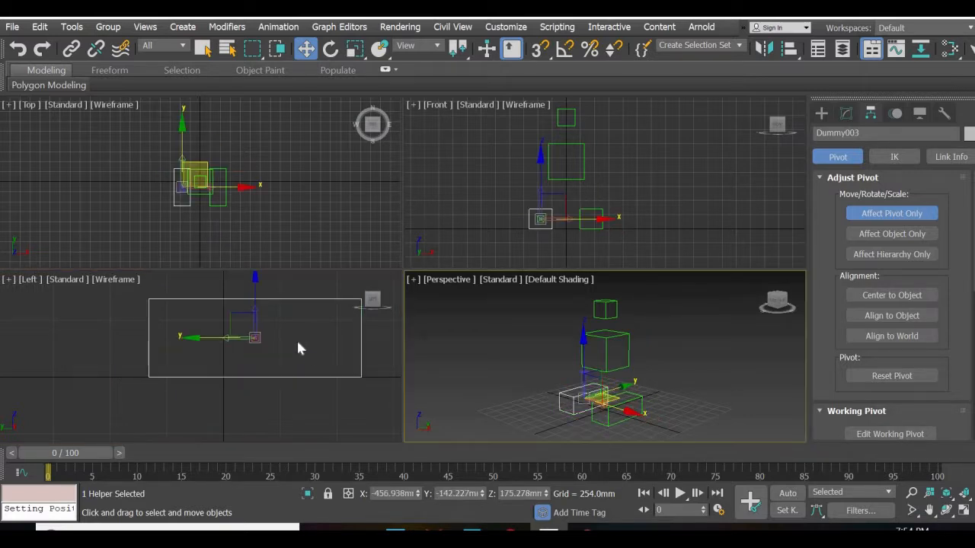
{"action": "left_click", "coordinate": [260, 329]}
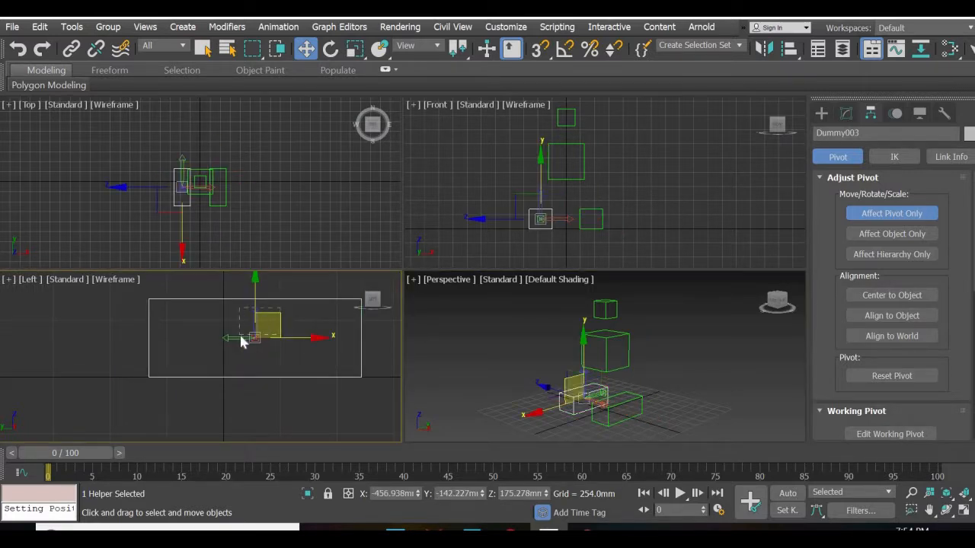
{"action": "left_click_drag", "start_coordinate": [266, 329], "coordinate": [171, 358]}
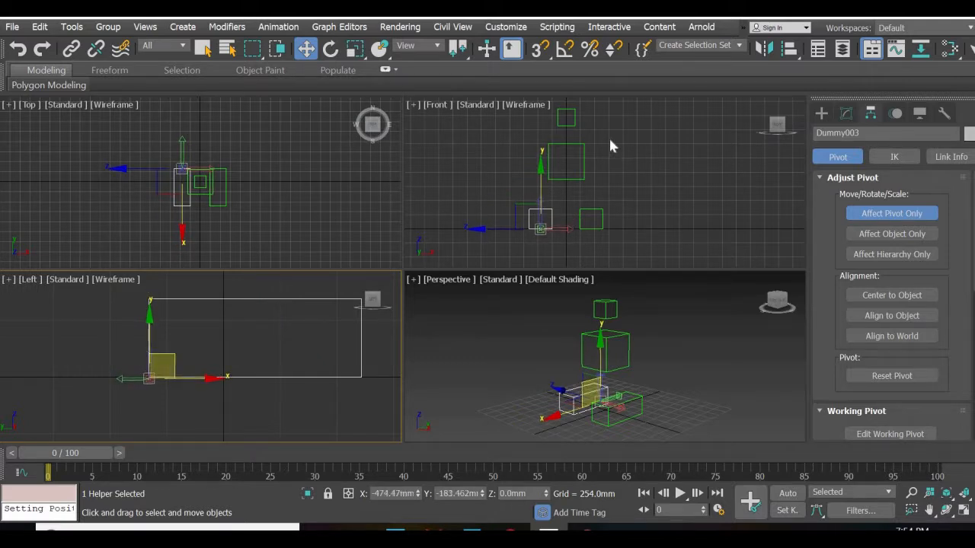
Lower the small top dummy's pivot straight down to about Z 569 mm, between the body and the foot dummies
{"action": "left_click", "coordinate": [573, 125]}
{"action": "middle_click_drag", "start_coordinate": [582, 169], "coordinate": [548, 210]}
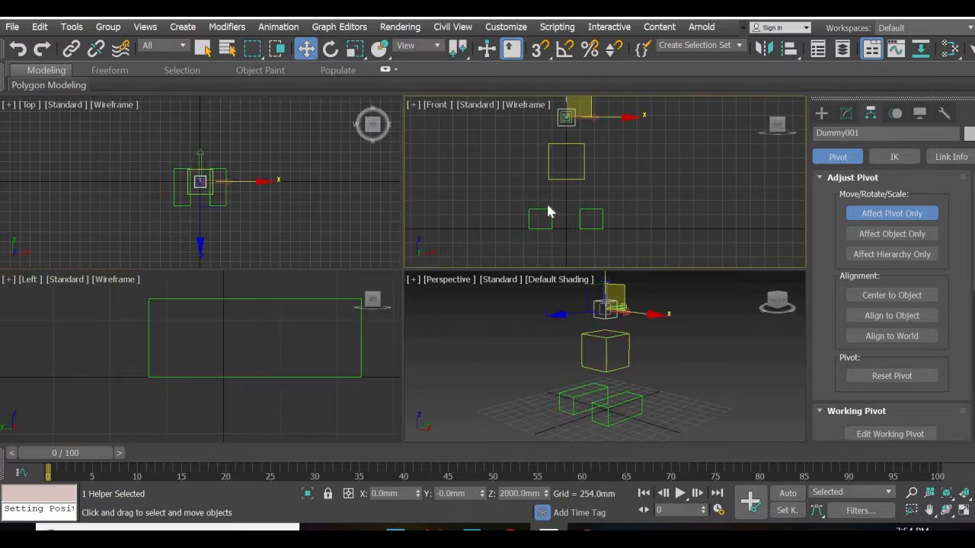
{"action": "left_click_drag", "start_coordinate": [534, 124], "coordinate": [535, 200]}
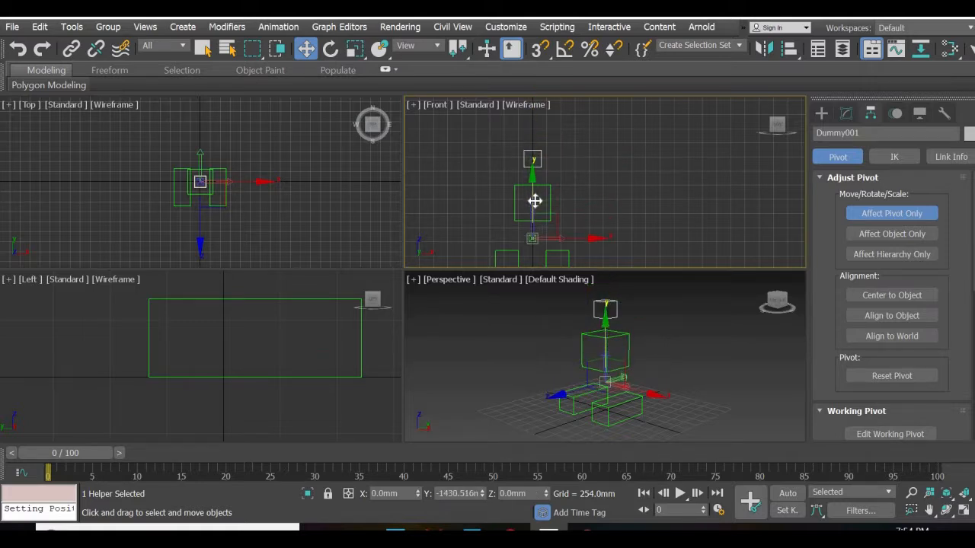
{"action": "left_click", "coordinate": [890, 213]}
Try rotating the top dummy about its lowered pivot, and undo the rotation
{"action": "key", "text": "e"}
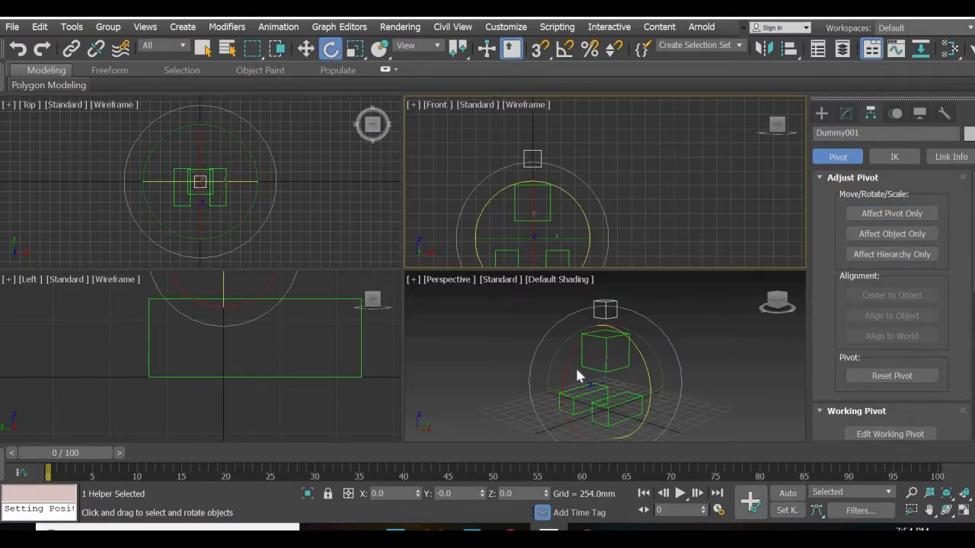
{"action": "mouse_move", "coordinate": [569, 363]}
{"action": "left_mouse_down"}
{"action": "mouse_move", "coordinate": [571, 355]}
{"action": "mouse_move", "coordinate": [547, 509]}
{"action": "mouse_move", "coordinate": [592, 283]}
{"action": "mouse_move", "coordinate": [553, 446]}
{"action": "mouse_move", "coordinate": [566, 366]}
{"action": "left_mouse_up"}
{"action": "key", "text": "ctrl+z"}
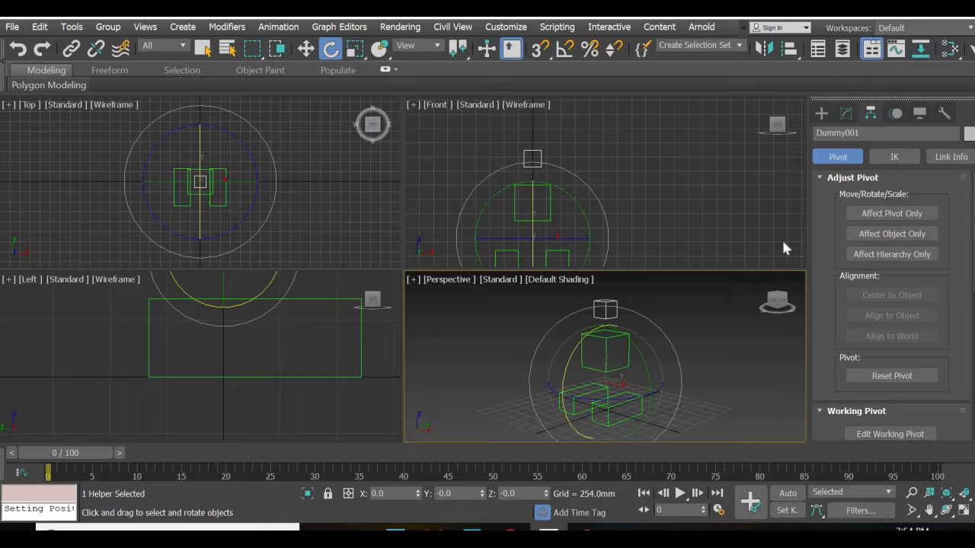
Raise the top dummy's pivot back to the dummy's own centre, at about Z 2002 mm
{"action": "left_click", "coordinate": [888, 214]}
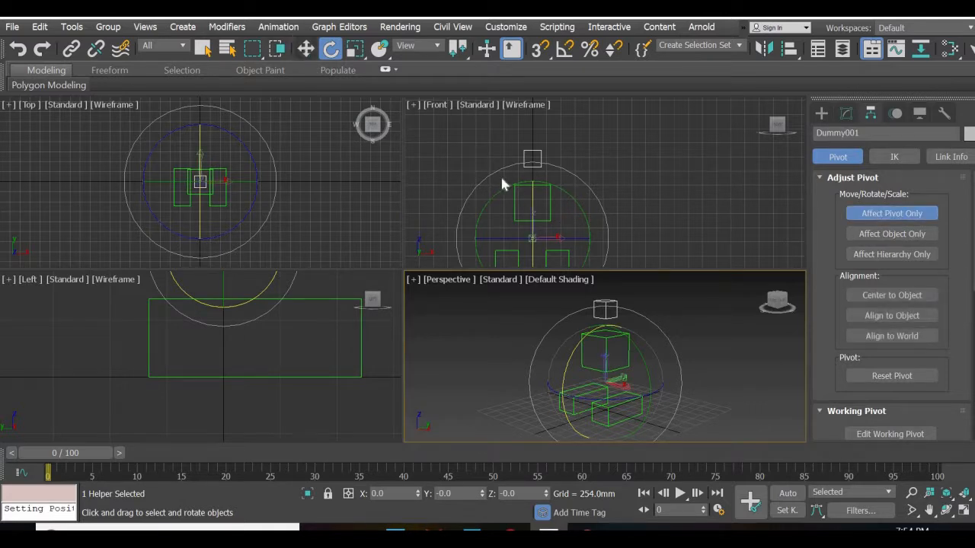
{"action": "key", "text": "w"}
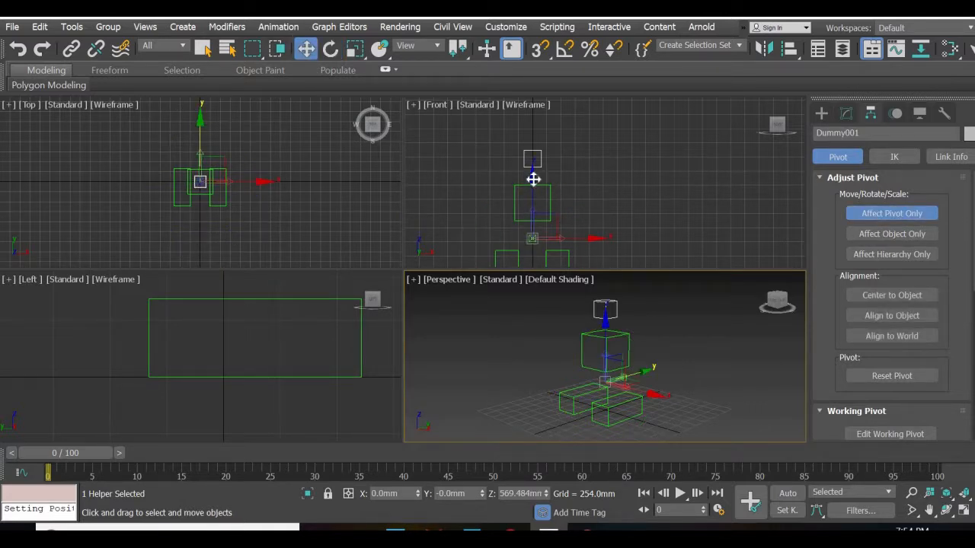
{"action": "left_click_drag", "start_coordinate": [533, 179], "coordinate": [540, 102]}
{"action": "left_click", "coordinate": [868, 213]}
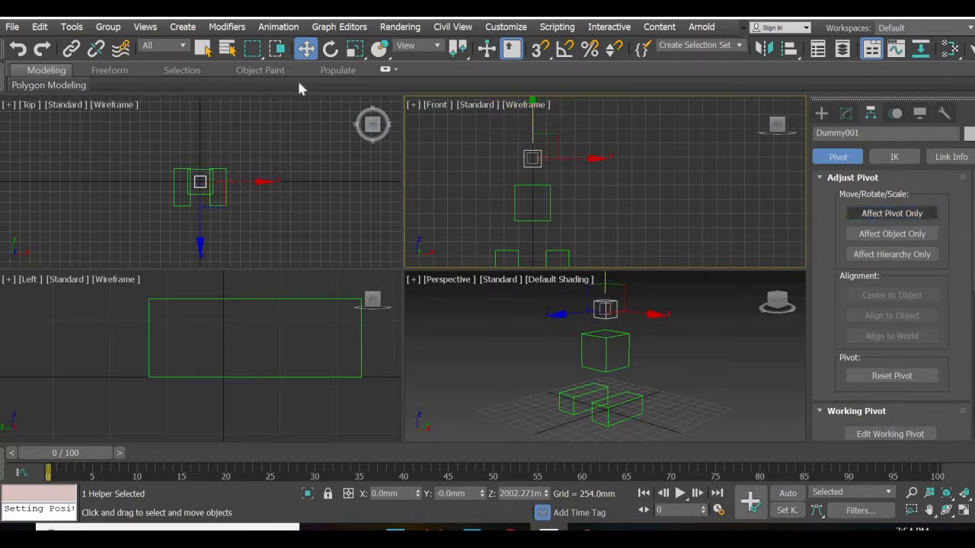
Try rotating the top dummy about the pivot at its own centre, and undo the rotation
{"action": "left_click", "coordinate": [330, 48]}
{"action": "left_click", "coordinate": [565, 296]}
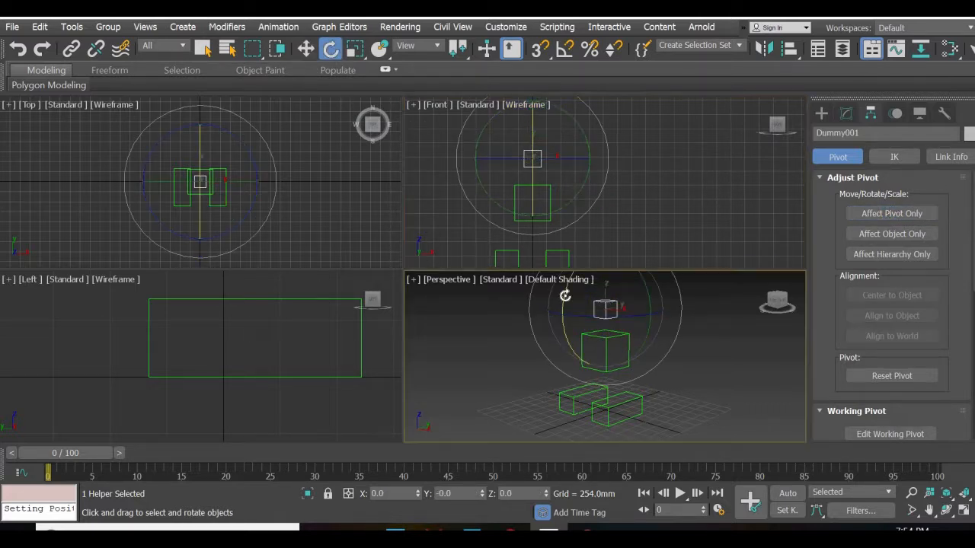
{"action": "left_click_drag", "start_coordinate": [565, 295], "coordinate": [540, 295]}
{"action": "key", "text": "ctrl+z"}
Move only the top dummy's pivot down to about Z 508 mm, just above the foot dummies, and finish pivot editing
{"action": "left_click", "coordinate": [886, 214]}
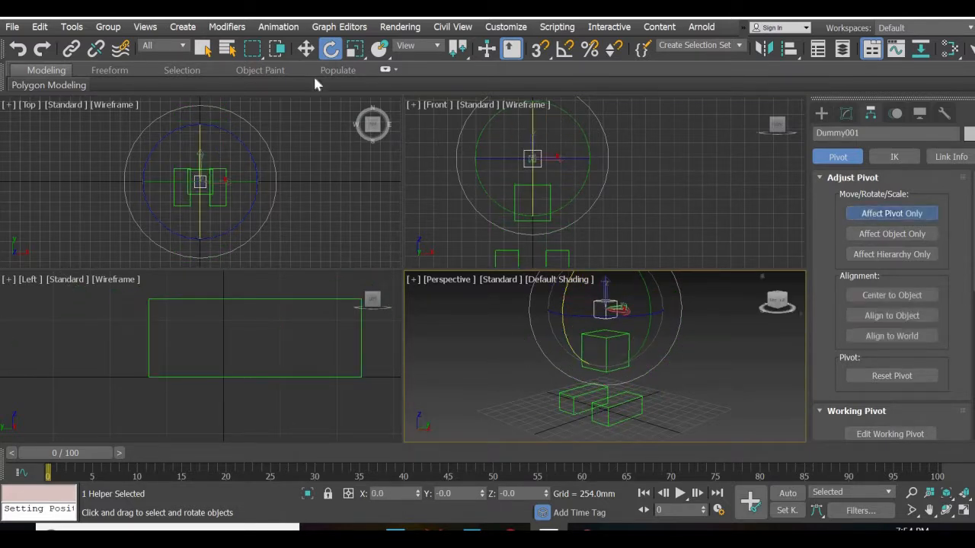
{"action": "key", "text": "w"}
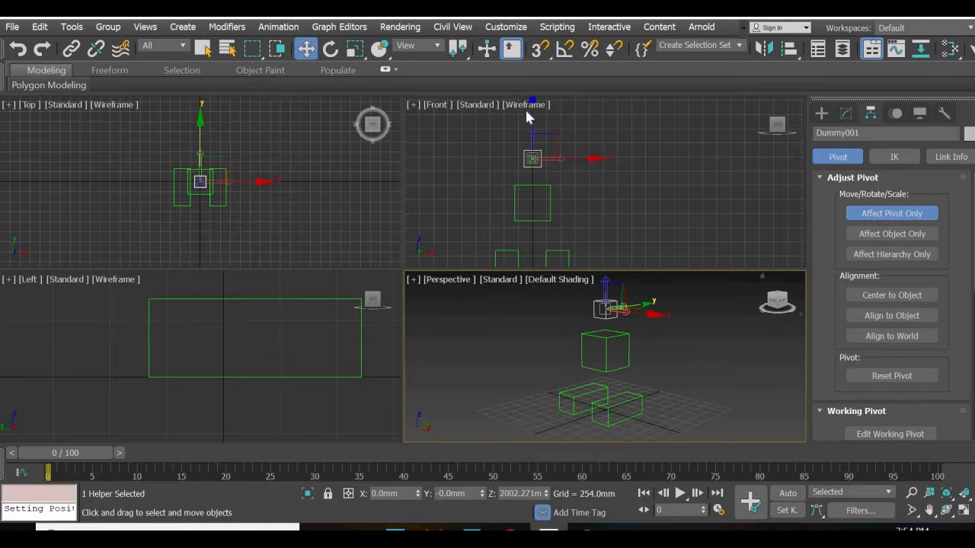
{"action": "left_click_drag", "start_coordinate": [533, 110], "coordinate": [525, 198]}
{"action": "left_click", "coordinate": [895, 218]}
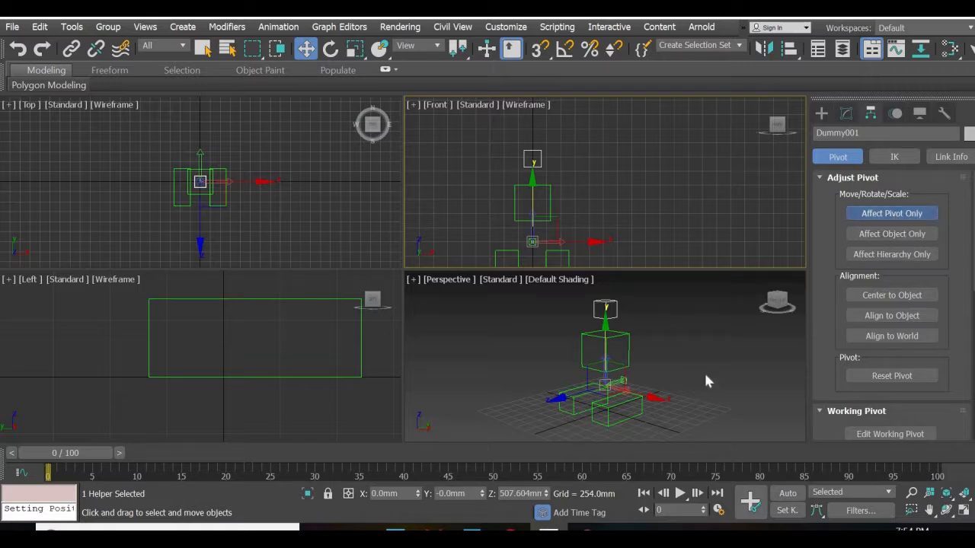
Try moving the top dummy along Y and X in the Perspective view to test the linked rig, cancelling the moves
{"action": "left_click", "coordinate": [668, 361]}
{"action": "left_click", "coordinate": [616, 393]}
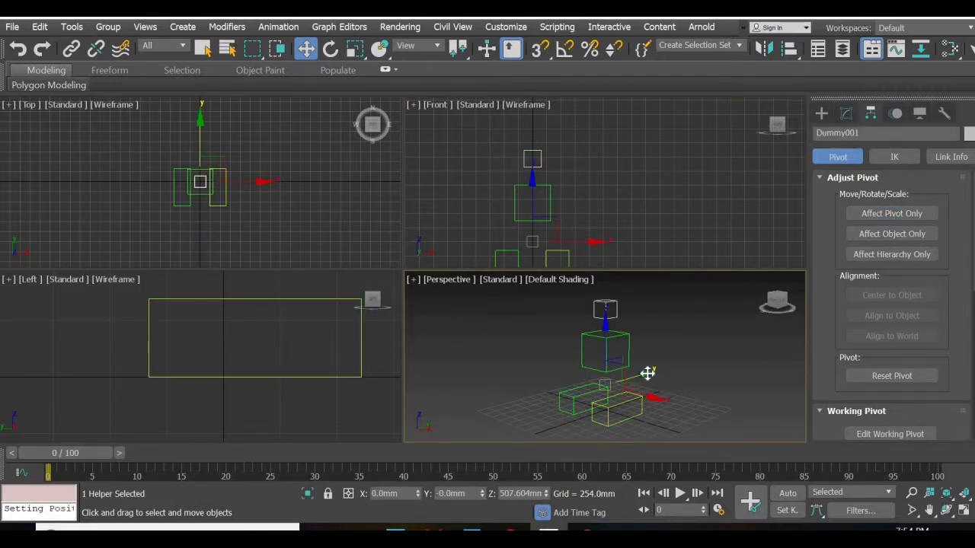
{"action": "left_click_drag", "start_coordinate": [648, 374], "coordinate": [703, 412]}
{"action": "right_click", "coordinate": [649, 397]}
{"action": "right_click", "coordinate": [703, 412]}
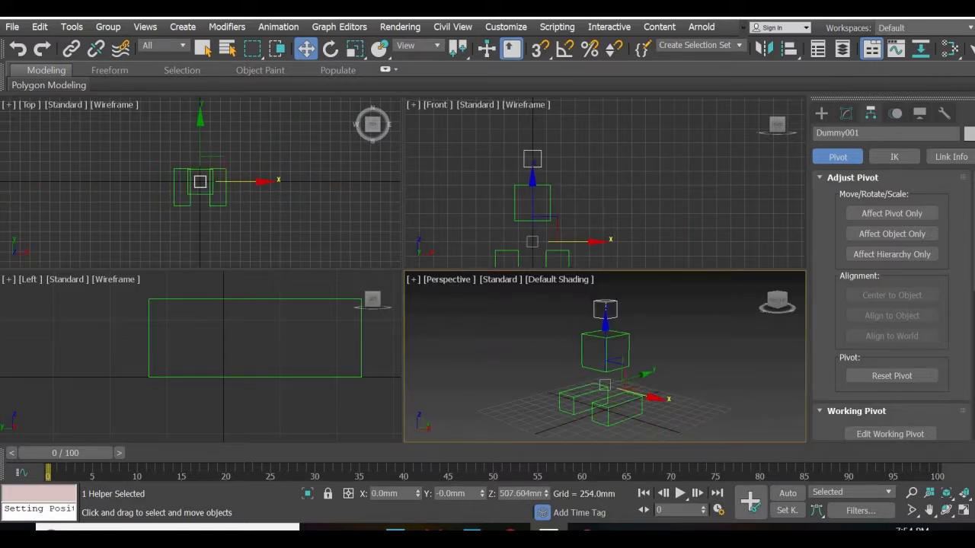
{"action": "left_click", "coordinate": [705, 412]}
Maximize the Perspective view and try moving the foot dummy on the +X side
{"action": "left_click", "coordinate": [965, 511]}
{"action": "middle_click_drag", "start_coordinate": [469, 332], "coordinate": [474, 327]}
{"action": "left_click", "coordinate": [528, 307]}
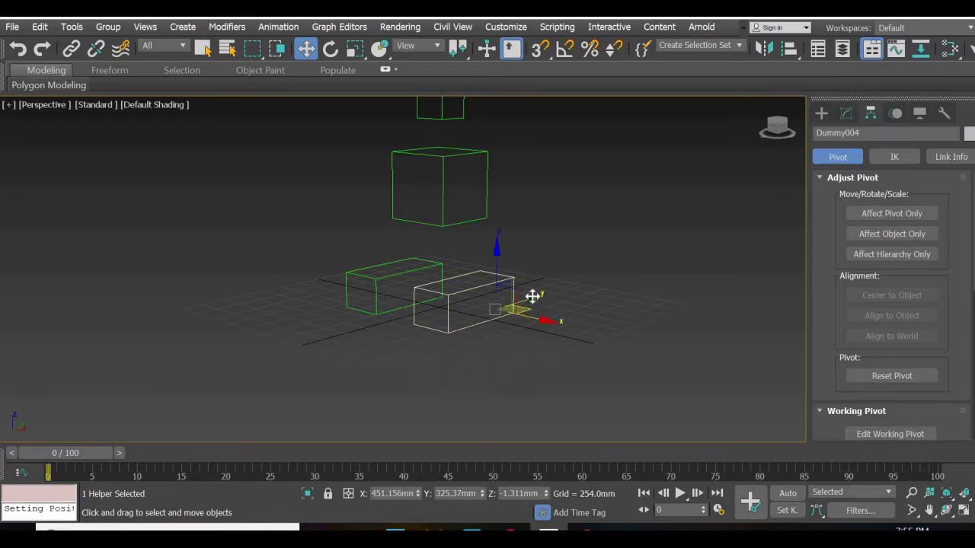
{"action": "left_click_drag", "start_coordinate": [376, 379], "coordinate": [456, 335]}
Try moving the foot dummy on the -X side along Y, and cancel the move
{"action": "left_click", "coordinate": [383, 276]}
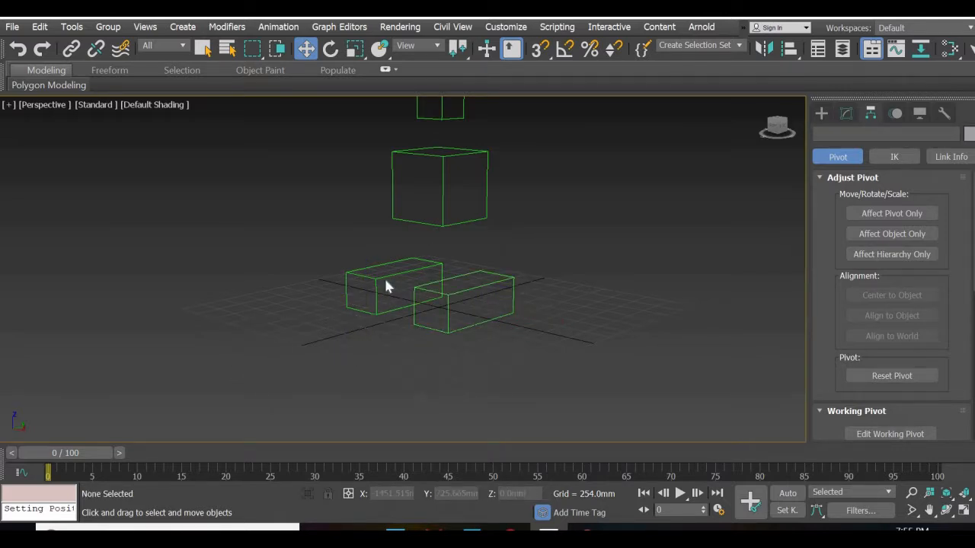
{"action": "left_click", "coordinate": [460, 288]}
{"action": "left_click_drag", "start_coordinate": [463, 287], "coordinate": [415, 322]}
{"action": "right_click", "coordinate": [415, 321]}
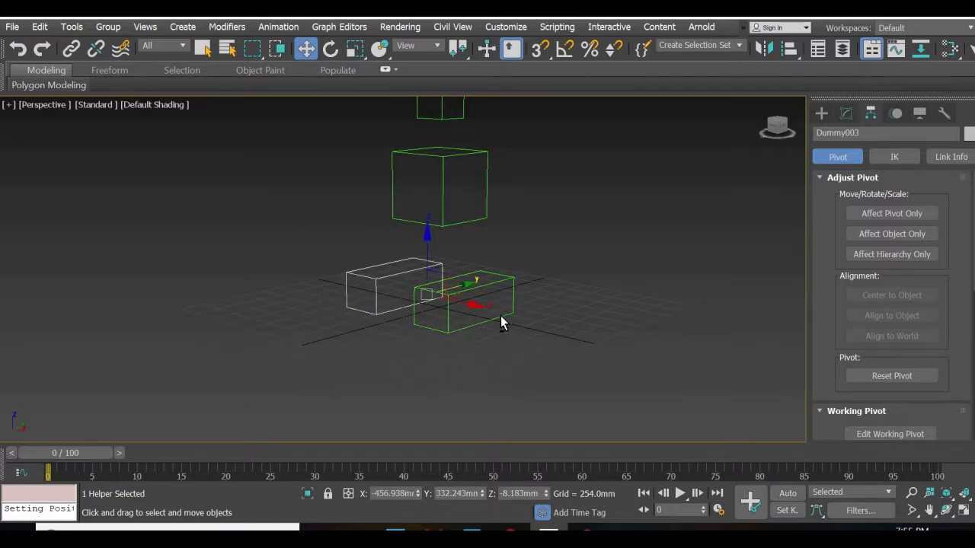
{"action": "middle_click_drag", "start_coordinate": [500, 317], "coordinate": [482, 278], "text": "alt"}
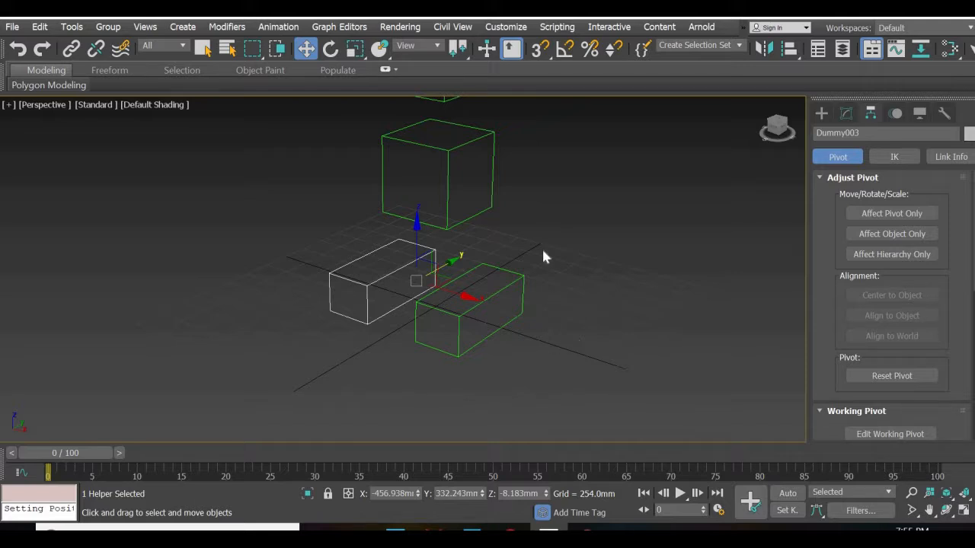
Select the body dummy, then try moving the +X side foot dummy to check whether the body follows, cancelling the move
{"action": "left_click", "coordinate": [491, 204]}
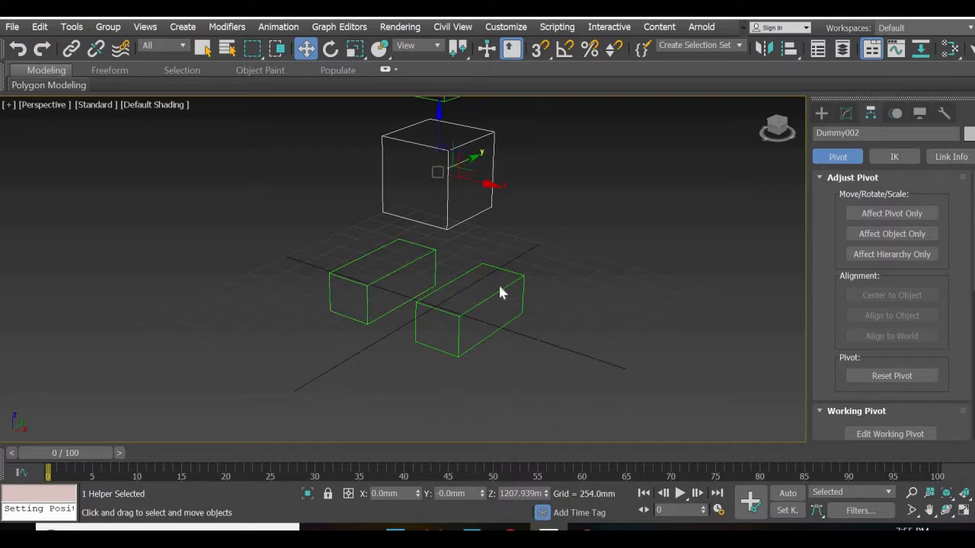
{"action": "left_click", "coordinate": [531, 297]}
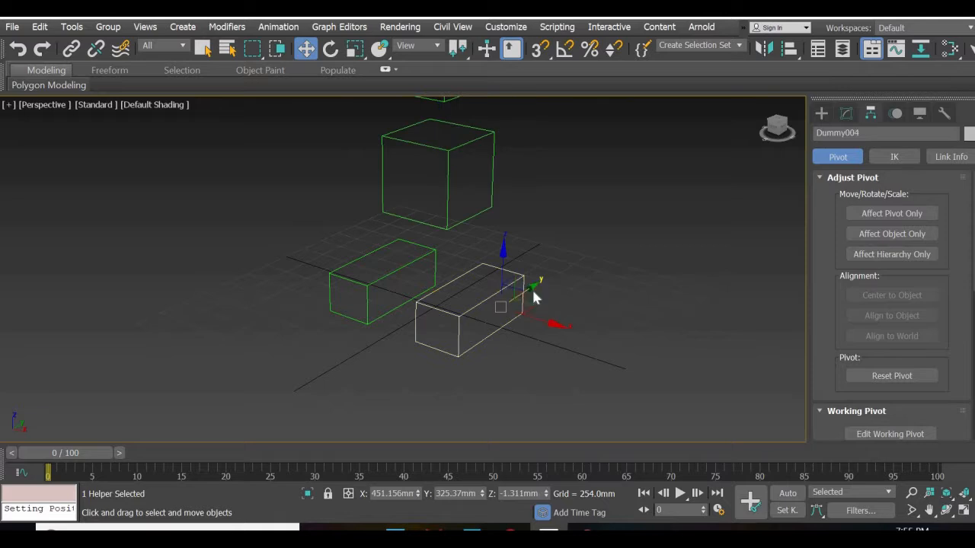
{"action": "left_click_drag", "start_coordinate": [509, 322], "coordinate": [524, 291]}
{"action": "right_click", "coordinate": [524, 291]}
Apply a Position Constraint to the large body dummy with the +X side foot dummy as its target
{"action": "left_click", "coordinate": [485, 173]}
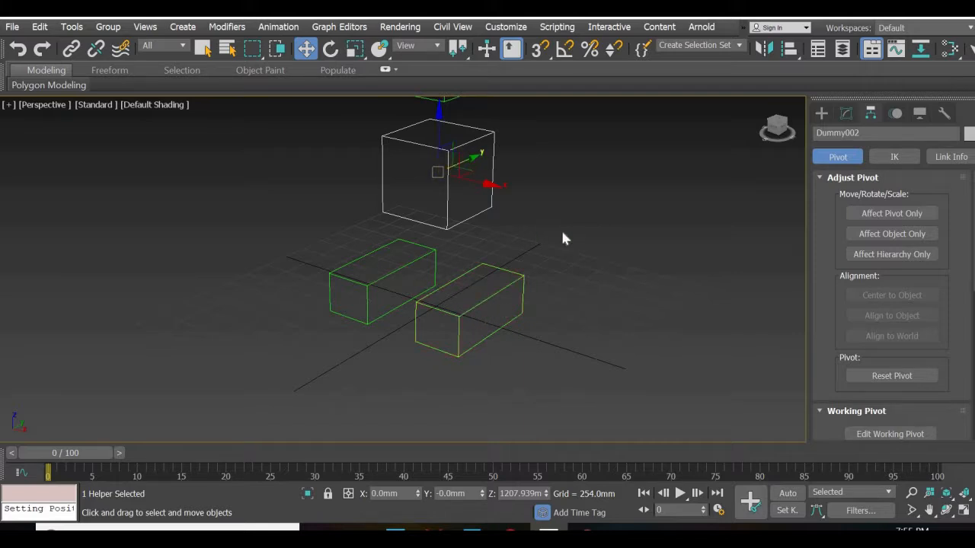
{"action": "left_click", "coordinate": [494, 214]}
{"action": "left_click", "coordinate": [493, 206]}
{"action": "left_click", "coordinate": [282, 27]}
{"action": "mouse_move", "coordinate": [304, 112]}
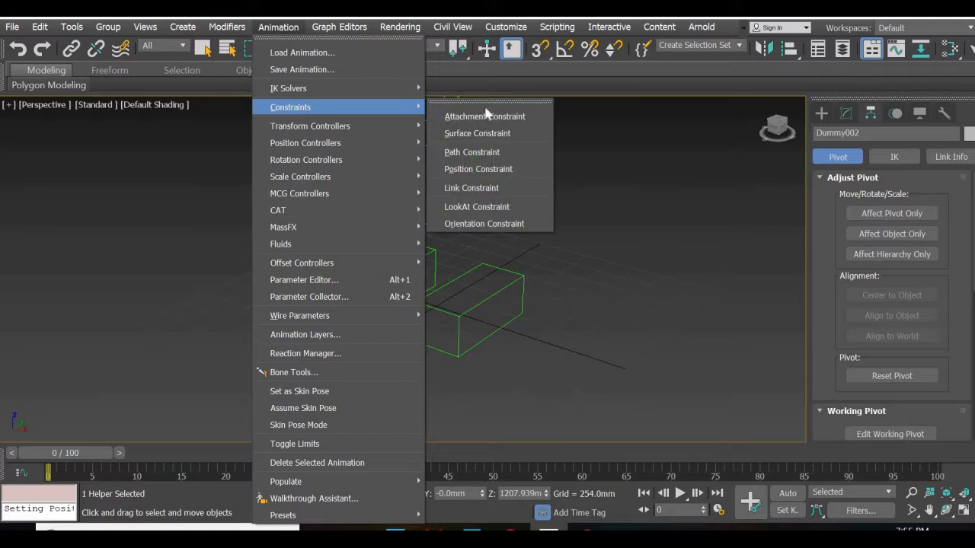
{"action": "left_click", "coordinate": [480, 169]}
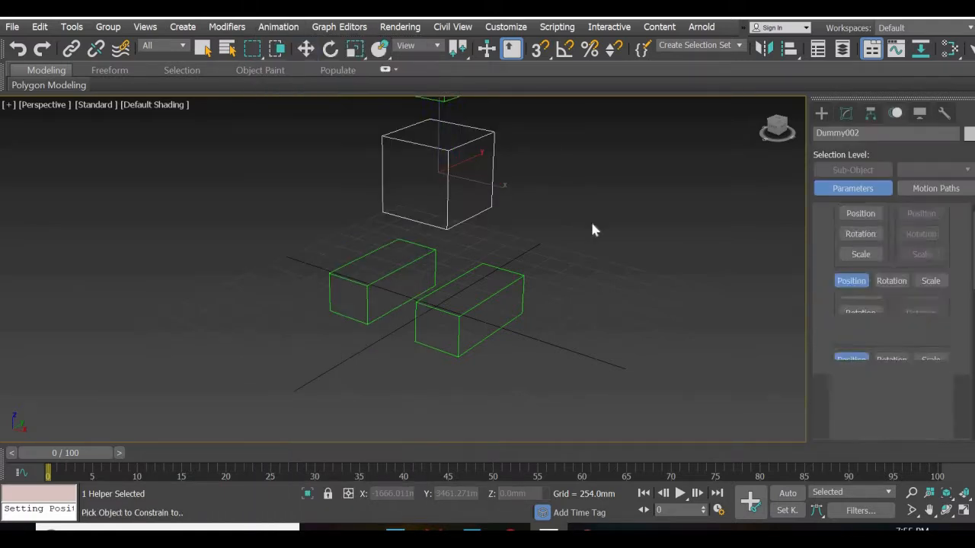
{"action": "left_click", "coordinate": [503, 287]}
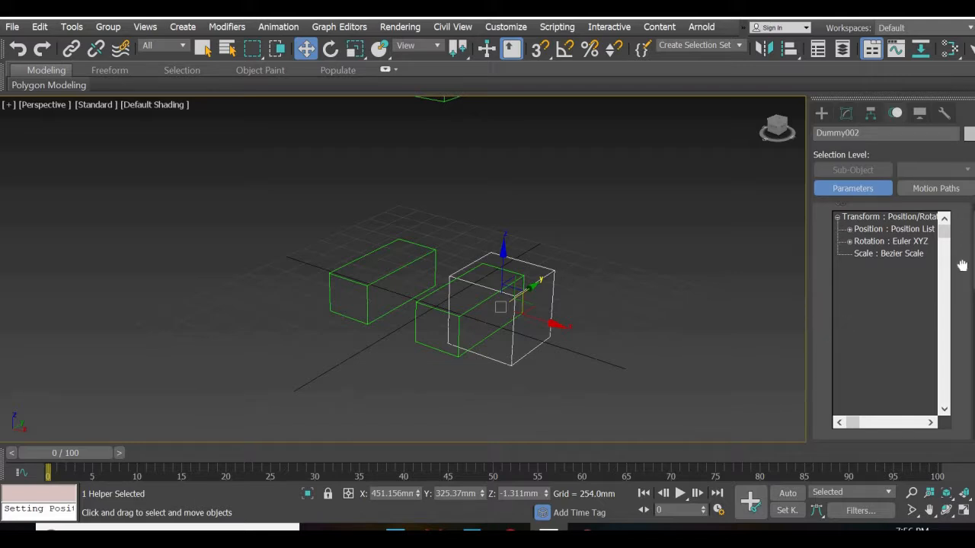
Enable Keep Initial Offset for the body dummy's Position Constraint
{"action": "left_click_drag", "start_coordinate": [973, 265], "coordinate": [973, 343]}
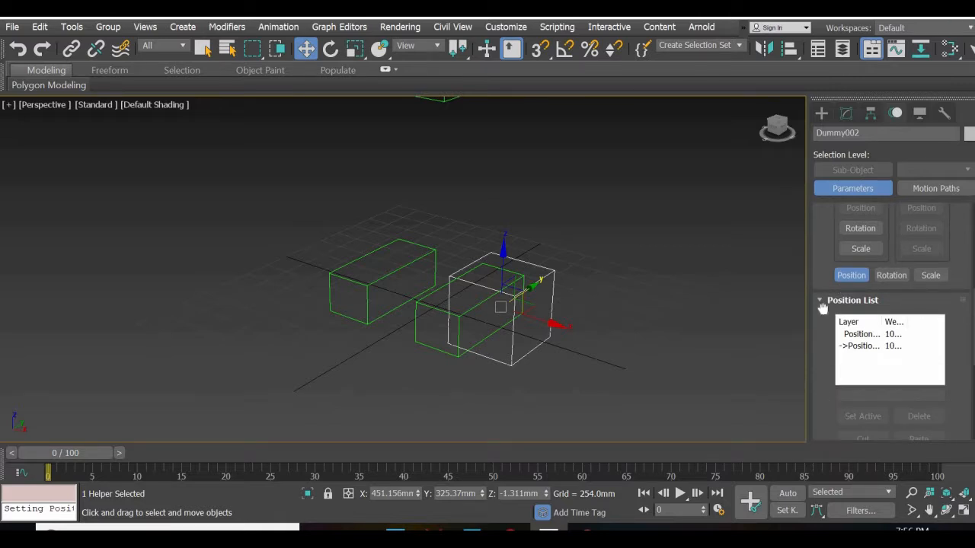
{"action": "scroll", "coordinate": [831, 312], "scroll_direction": "down", "scroll_amount": 5}
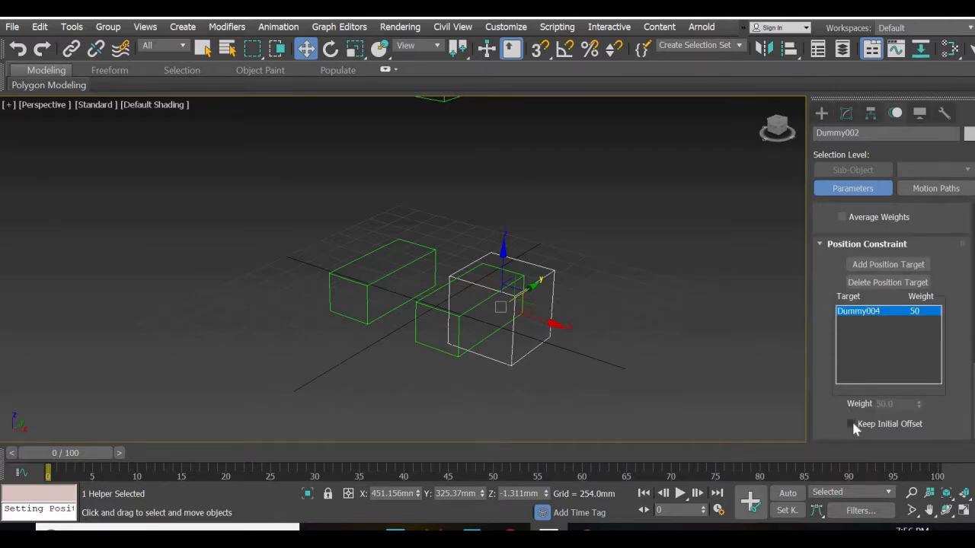
{"action": "left_click", "coordinate": [851, 425]}
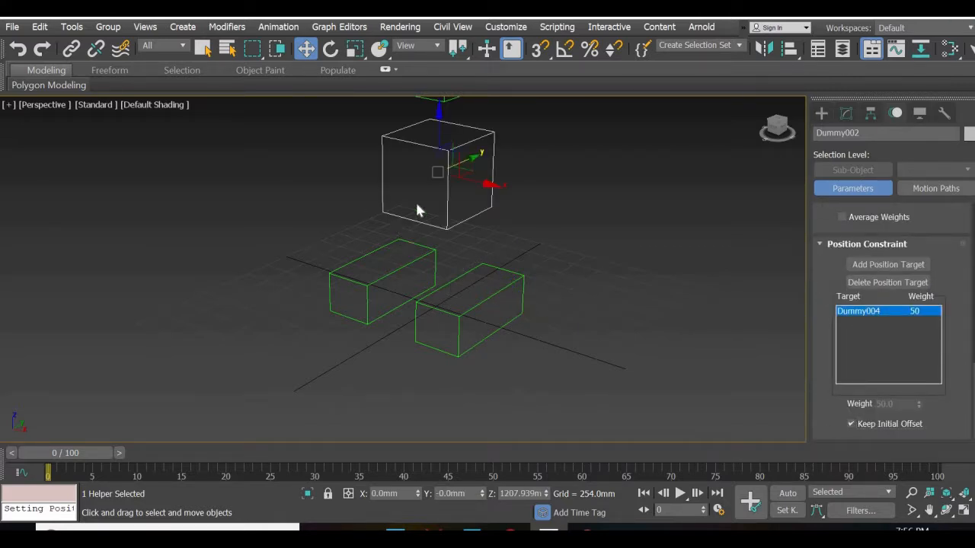
Add the -X side foot dummy as a second target of the large body dummy's Position Constraint
{"action": "left_click", "coordinate": [279, 27]}
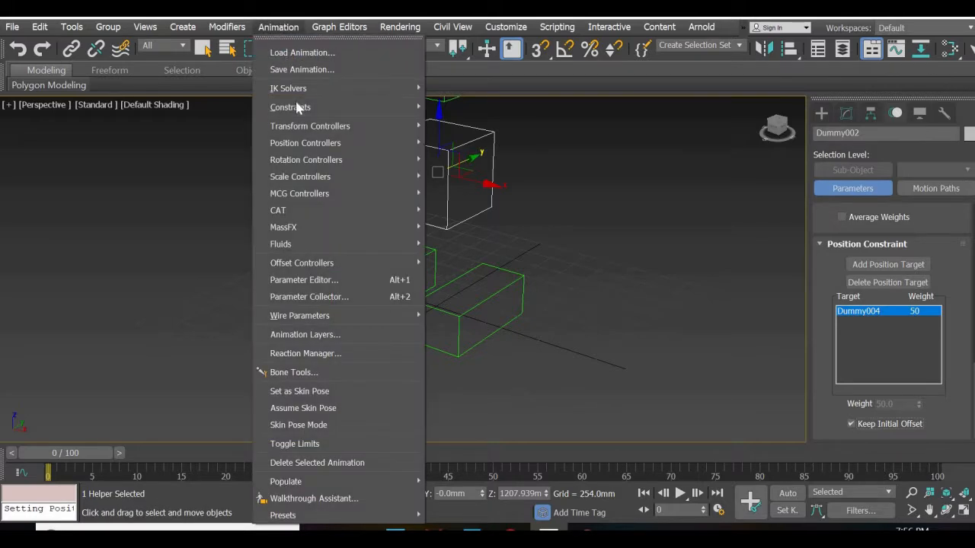
{"action": "mouse_move", "coordinate": [298, 108]}
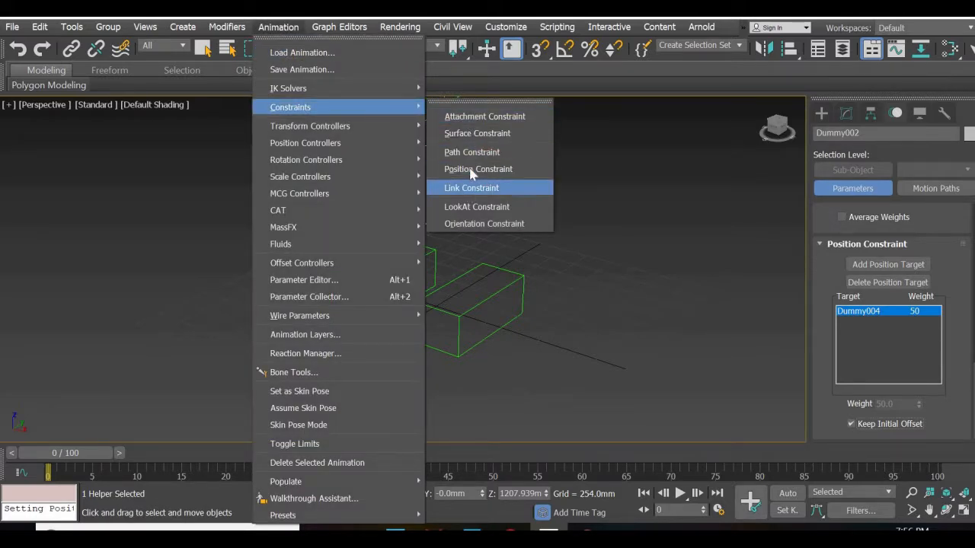
{"action": "left_click", "coordinate": [471, 169]}
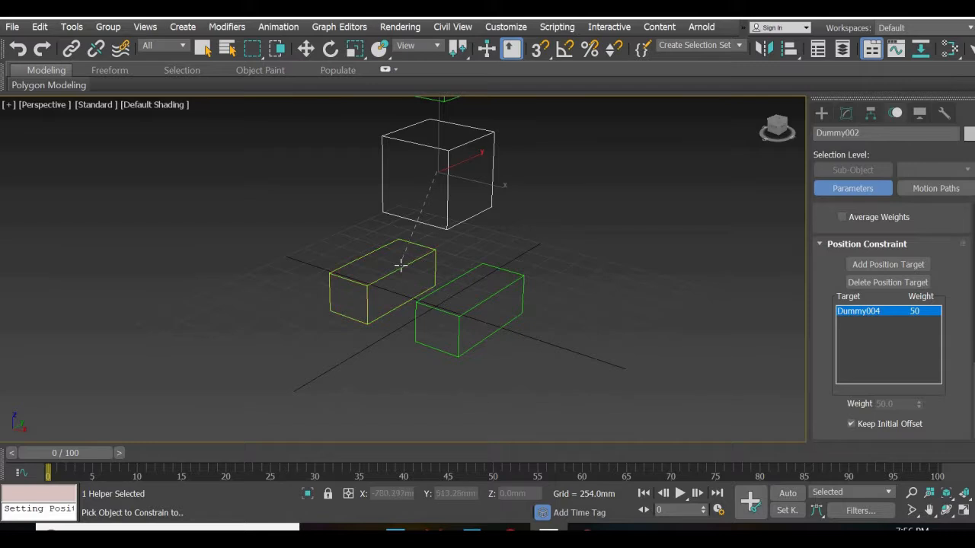
{"action": "left_click", "coordinate": [401, 265]}
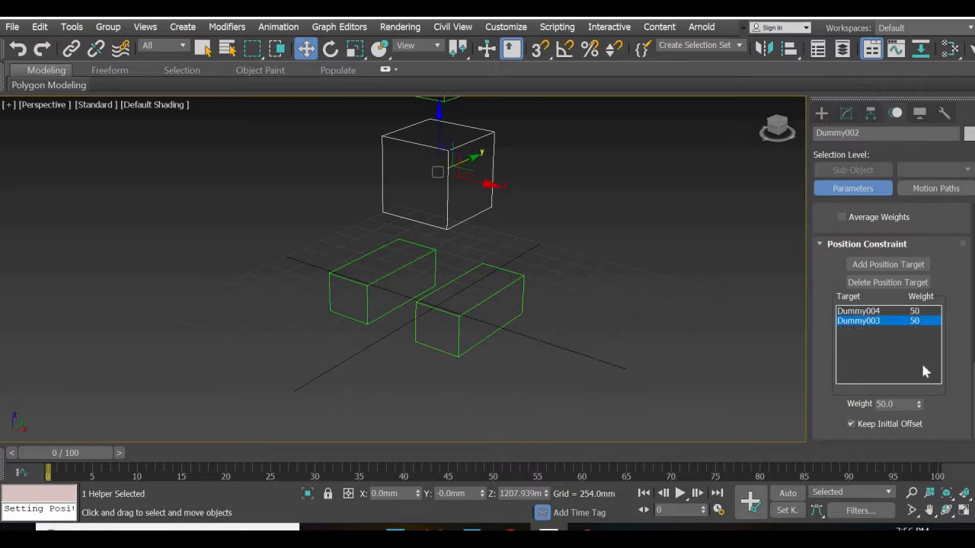
Try moving the +X side foot dummy to test the body's response to both targets, cancelling the move
{"action": "left_click", "coordinate": [505, 308]}
{"action": "left_click_drag", "start_coordinate": [454, 309], "coordinate": [514, 327]}
{"action": "left_click_drag", "start_coordinate": [529, 291], "coordinate": [586, 293]}
{"action": "scroll", "coordinate": [586, 293], "scroll_direction": "down", "scroll_amount": 5}
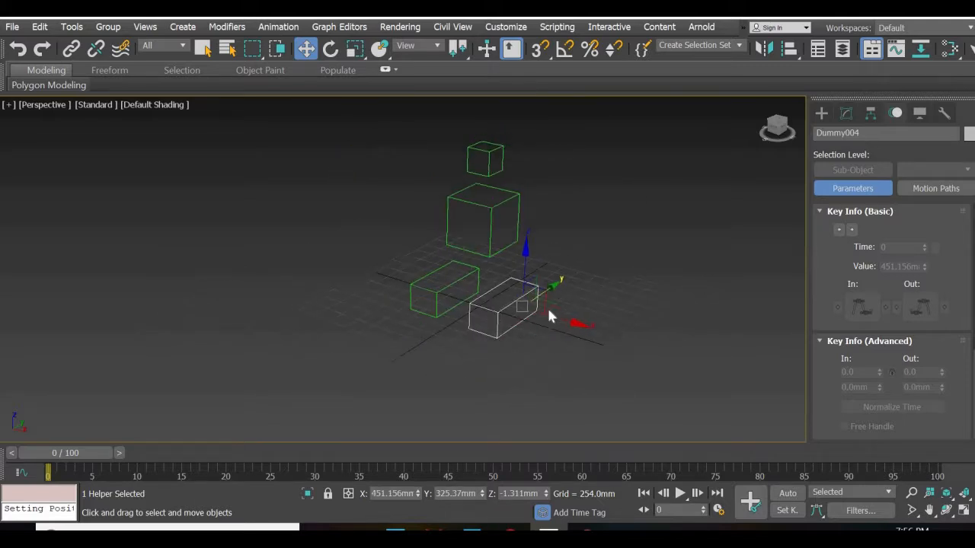
{"action": "scroll", "coordinate": [566, 385], "scroll_direction": "up", "scroll_amount": 2}
{"action": "scroll", "coordinate": [556, 305], "scroll_direction": "down", "scroll_amount": 2}
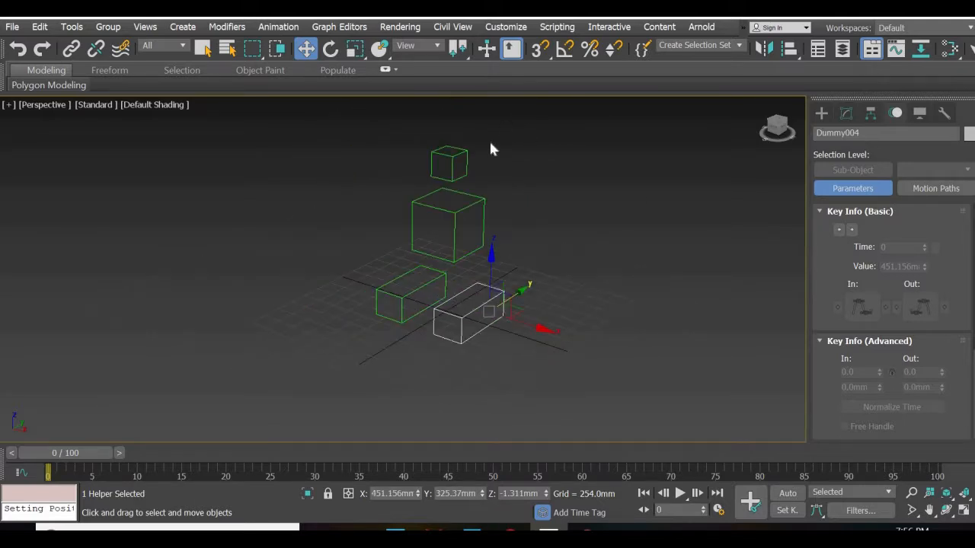
Select the small top dummy and try moving it to test whether the whole rig follows, cancelling the move
{"action": "left_click", "coordinate": [466, 173]}
{"action": "mouse_move", "coordinate": [478, 258]}
{"action": "left_mouse_down"}
{"action": "mouse_move", "coordinate": [351, 327]}
{"action": "mouse_move", "coordinate": [377, 337]}
{"action": "mouse_move", "coordinate": [504, 246]}
{"action": "mouse_move", "coordinate": [489, 261]}
{"action": "left_mouse_up"}
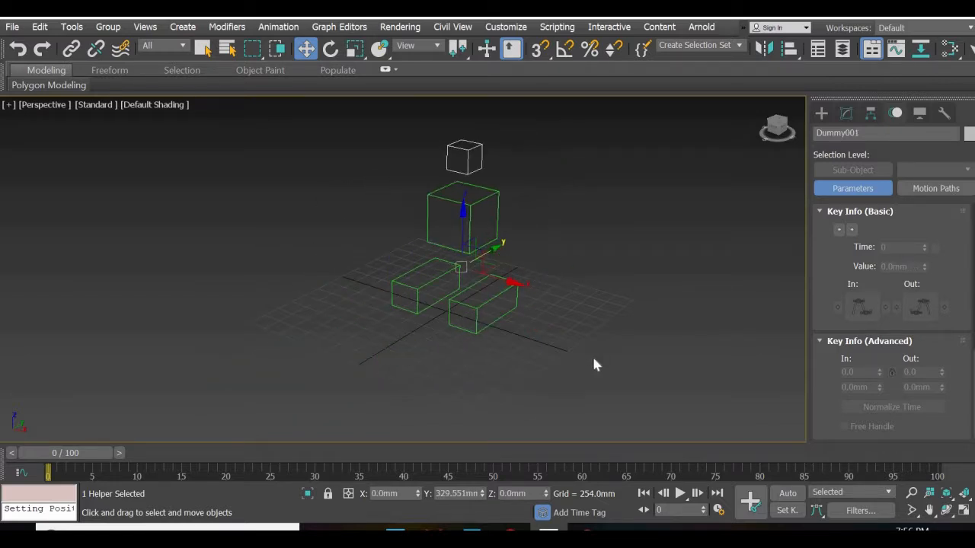
{"action": "left_click", "coordinate": [521, 357]}
Try rotating and moving the +X side foot dummy to test its pivot, cancelling each transform
{"action": "scroll", "coordinate": [510, 343], "scroll_direction": "up", "scroll_amount": 3}
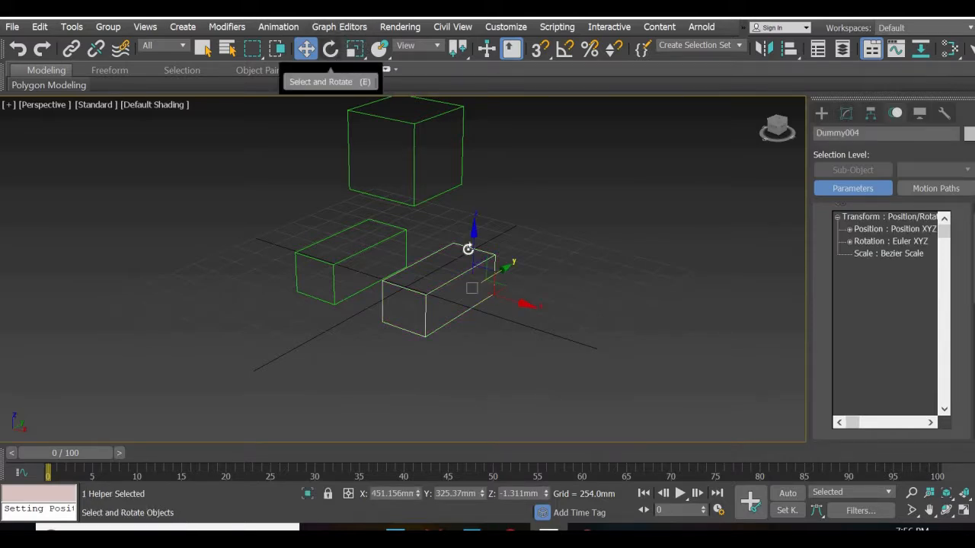
{"action": "left_click", "coordinate": [330, 48]}
{"action": "mouse_move", "coordinate": [446, 290]}
{"action": "left_mouse_down"}
{"action": "mouse_move", "coordinate": [438, 266]}
{"action": "mouse_move", "coordinate": [445, 276]}
{"action": "left_mouse_up"}
{"action": "right_click", "coordinate": [445, 275]}
{"action": "left_click_drag", "start_coordinate": [435, 317], "coordinate": [380, 98]}
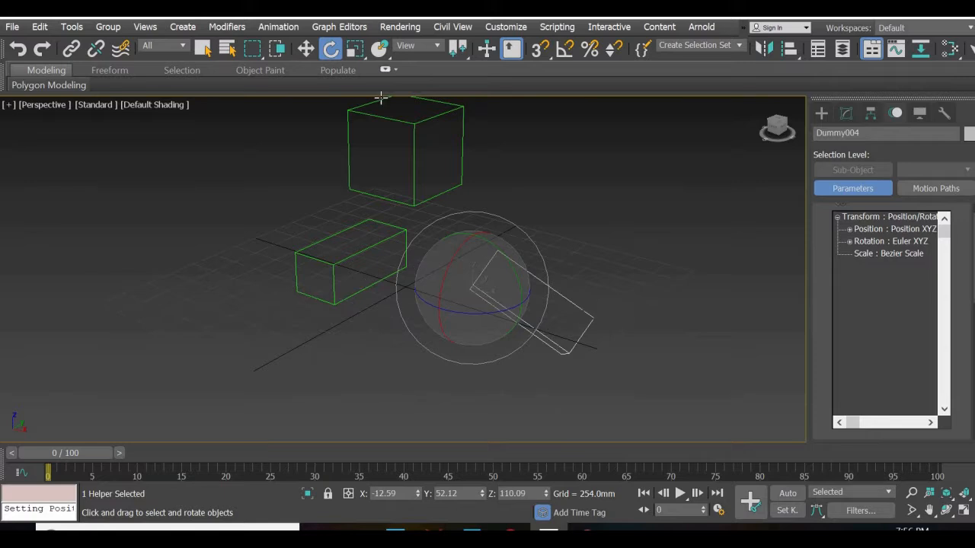
{"action": "right_click", "coordinate": [381, 97]}
{"action": "left_click", "coordinate": [306, 48]}
{"action": "left_click_drag", "start_coordinate": [508, 266], "coordinate": [557, 336]}
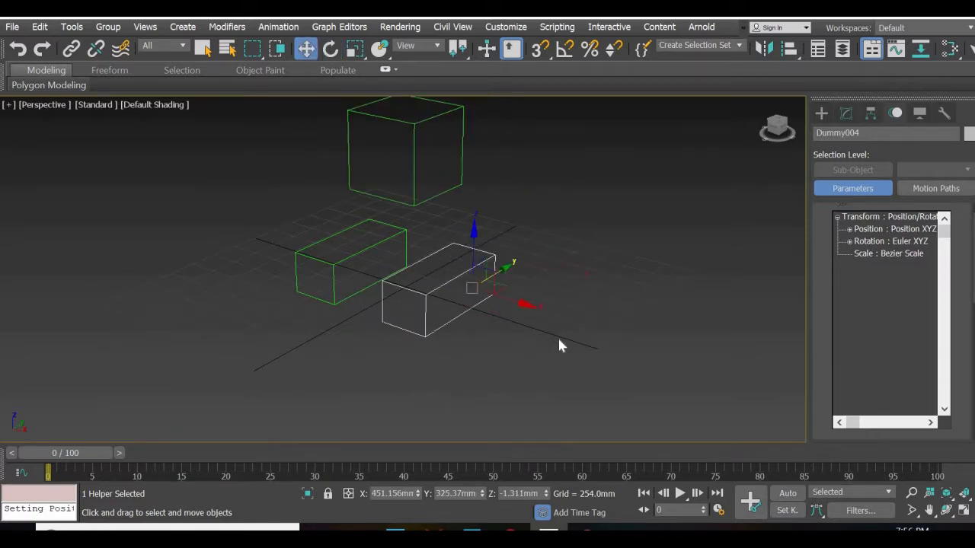
{"action": "scroll", "coordinate": [550, 343], "scroll_direction": "down", "scroll_amount": 4}
{"action": "scroll", "coordinate": [543, 362], "scroll_direction": "up", "scroll_amount": 3}
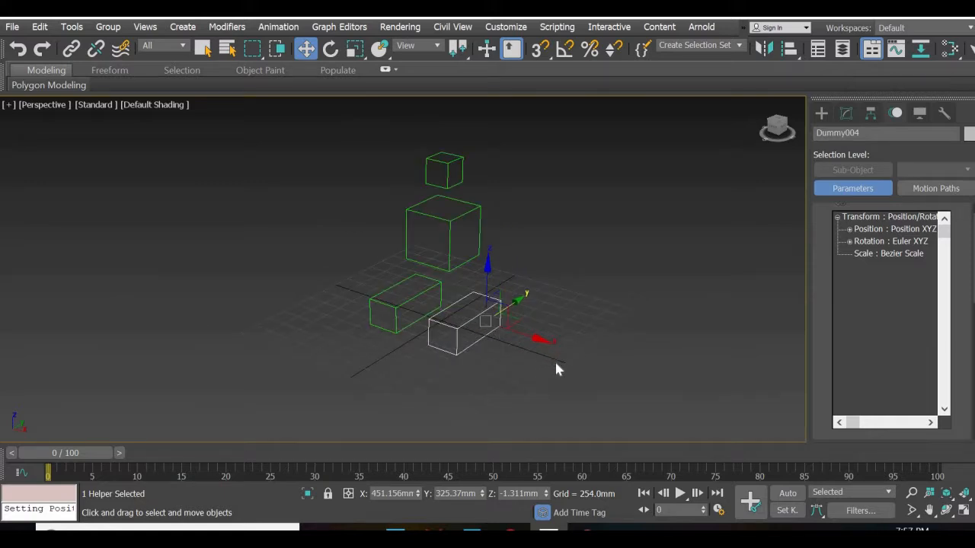
Rename the small top dummy, starting its name with "c ma"
{"action": "left_click", "coordinate": [821, 113]}
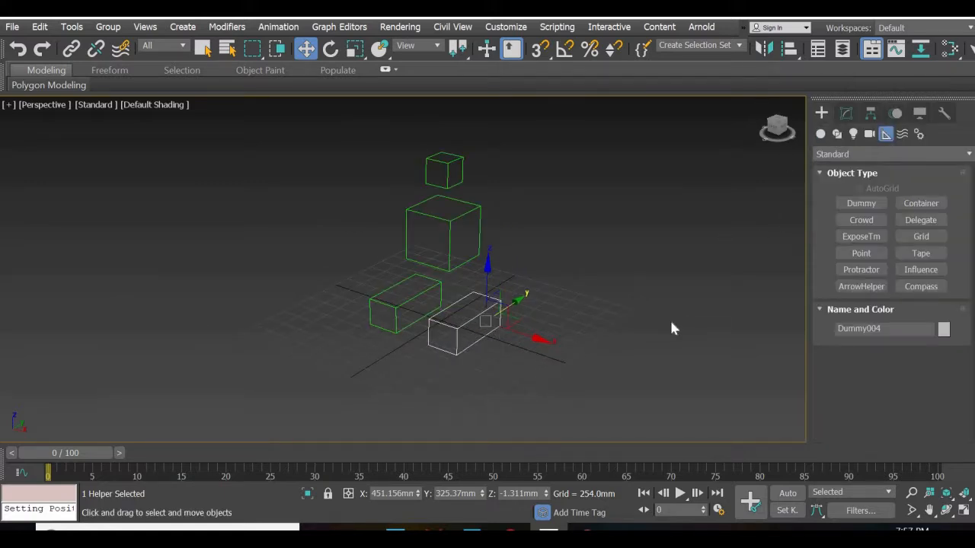
{"action": "left_click", "coordinate": [463, 175]}
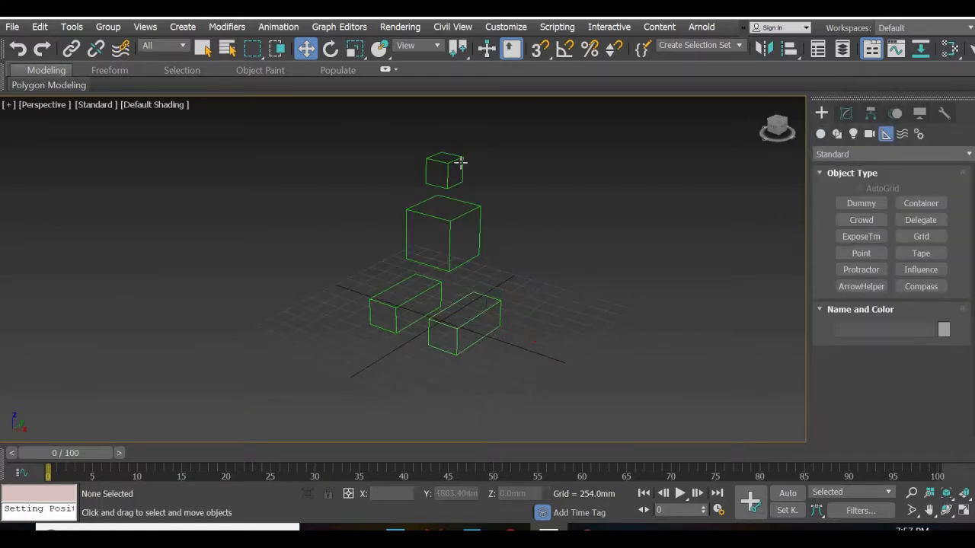
{"action": "left_click", "coordinate": [460, 162]}
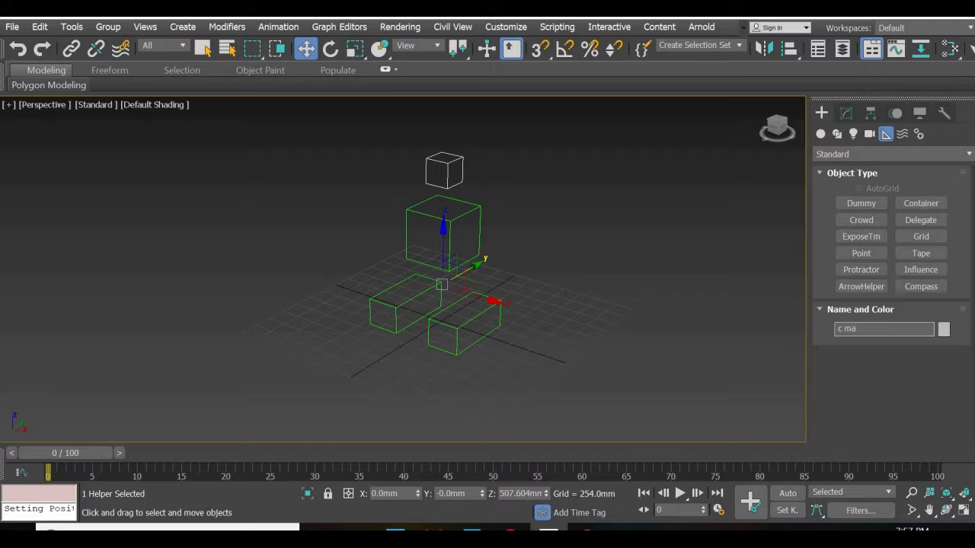
{"action": "key", "text": "Return"}
Rename the large body dummy as "c head"
{"action": "left_click", "coordinate": [404, 196]}
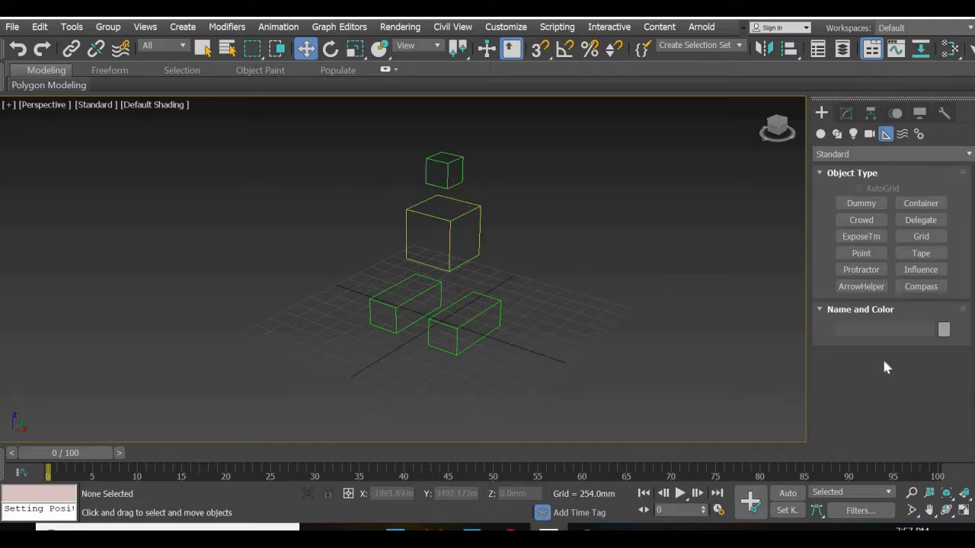
{"action": "left_click_drag", "start_coordinate": [888, 330], "coordinate": [704, 311]}
{"action": "type", "text": "c"}
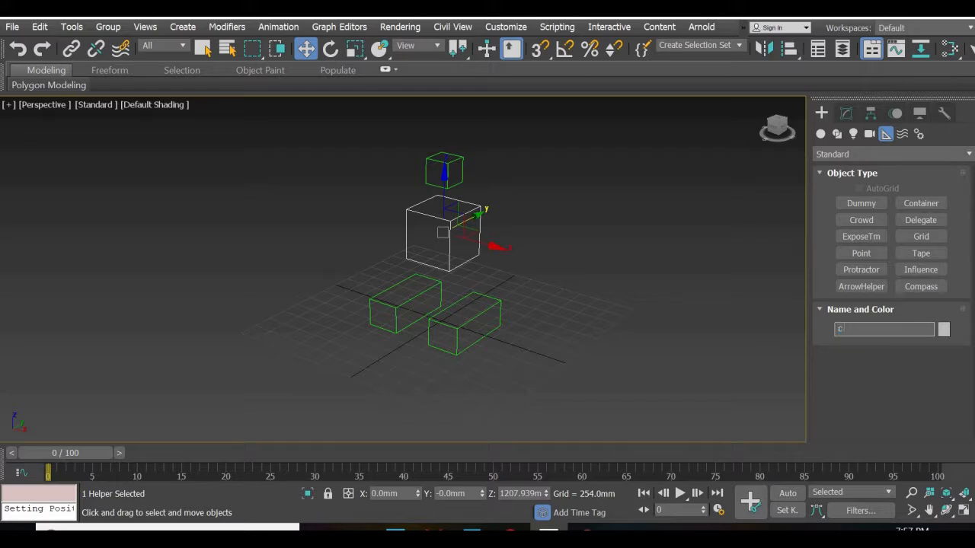
{"action": "type", "text": " head"}
{"action": "key", "text": "Return"}
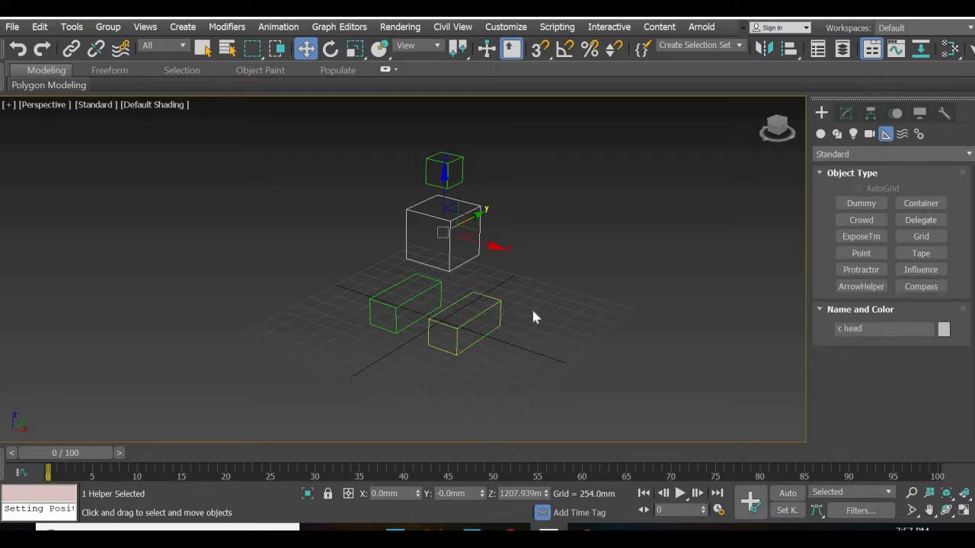
Rename the +X side foot dummy as "c left foot"
{"action": "left_click", "coordinate": [498, 315]}
{"action": "left_click", "coordinate": [884, 329]}
{"action": "type", "text": "c"}
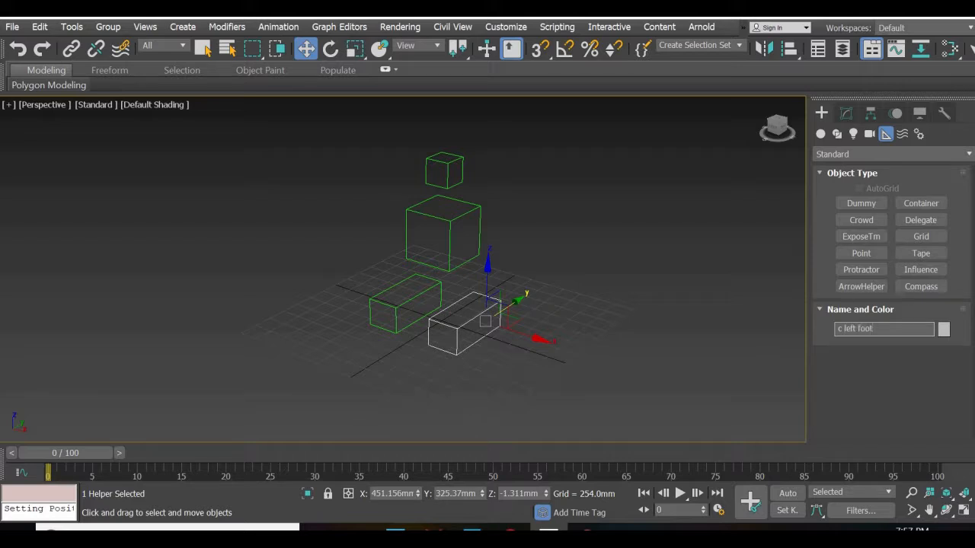
{"action": "key", "text": "Return"}
Rename the -X side foot dummy as "c right foot" and clear the selection
{"action": "left_click", "coordinate": [422, 292]}
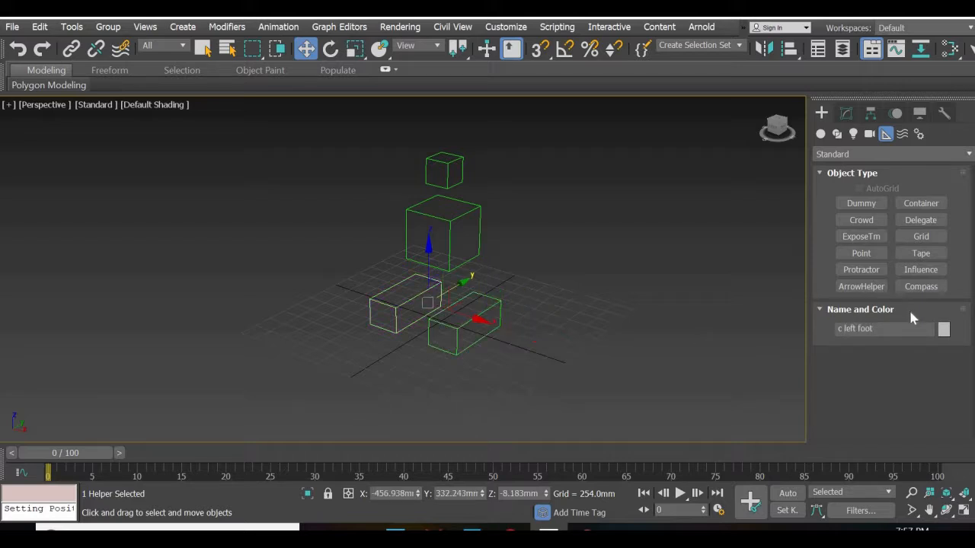
{"action": "type", "text": "c"}
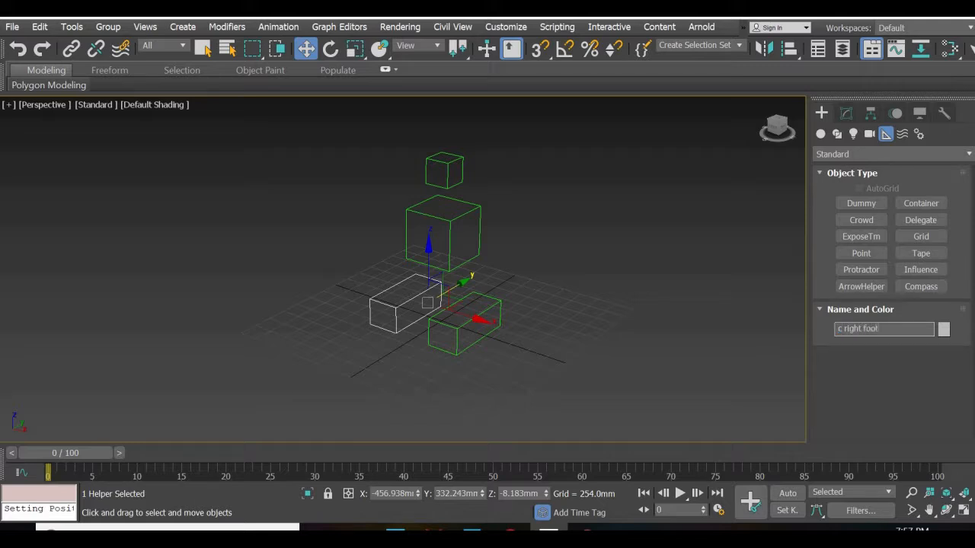
{"action": "left_click", "coordinate": [574, 340]}
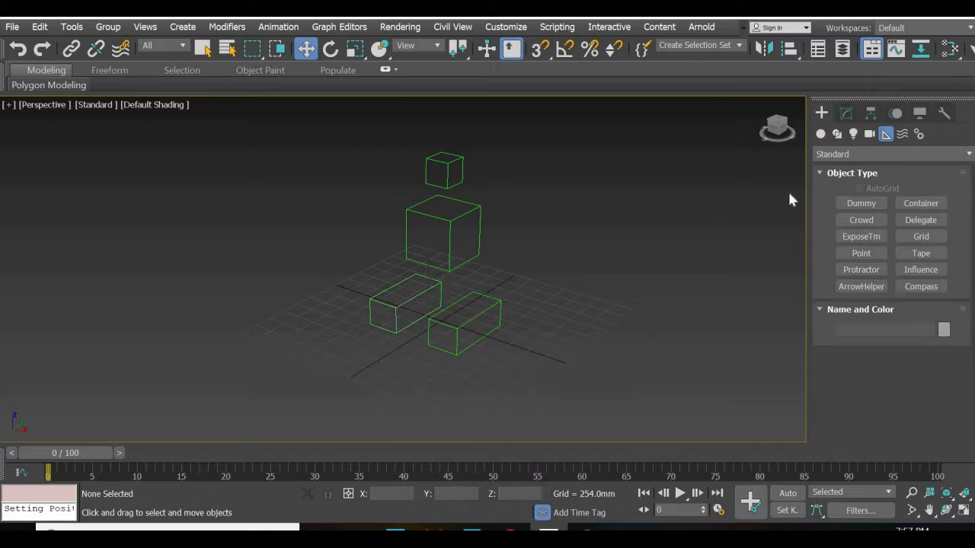
Create a sphere with a radius of about 503 mm near the grid origin between the foot dummies
{"action": "left_click", "coordinate": [821, 134]}
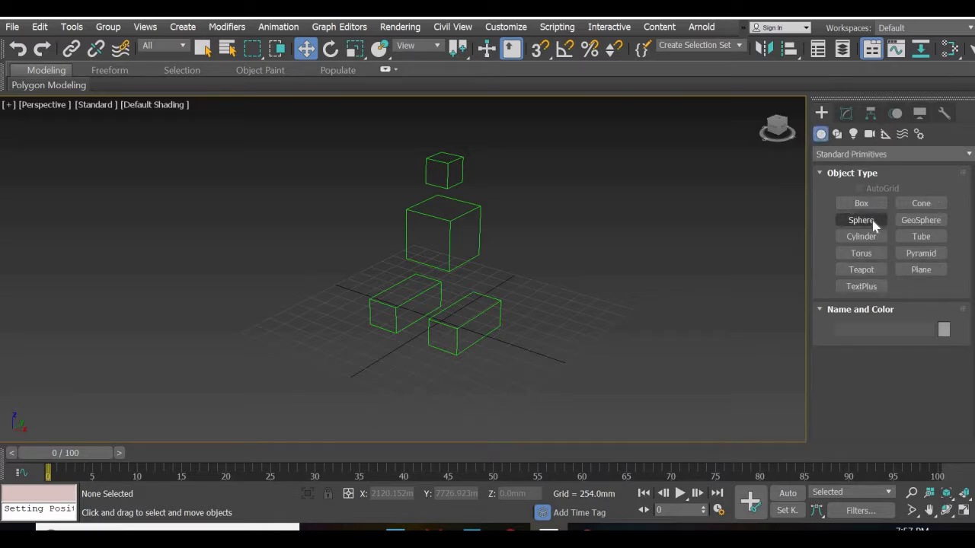
{"action": "left_click", "coordinate": [861, 220]}
{"action": "right_click", "coordinate": [451, 297]}
{"action": "left_click", "coordinate": [863, 222]}
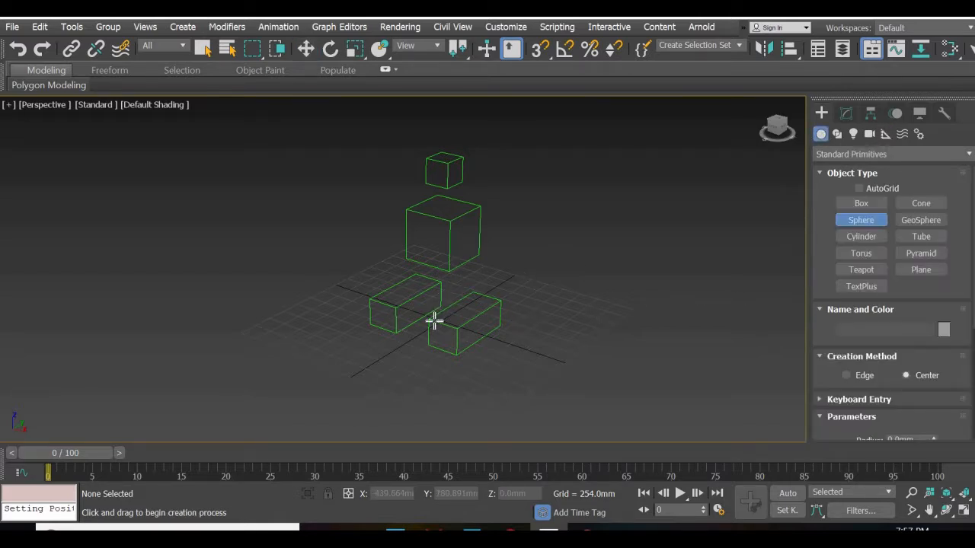
{"action": "left_click_drag", "start_coordinate": [447, 329], "coordinate": [447, 344]}
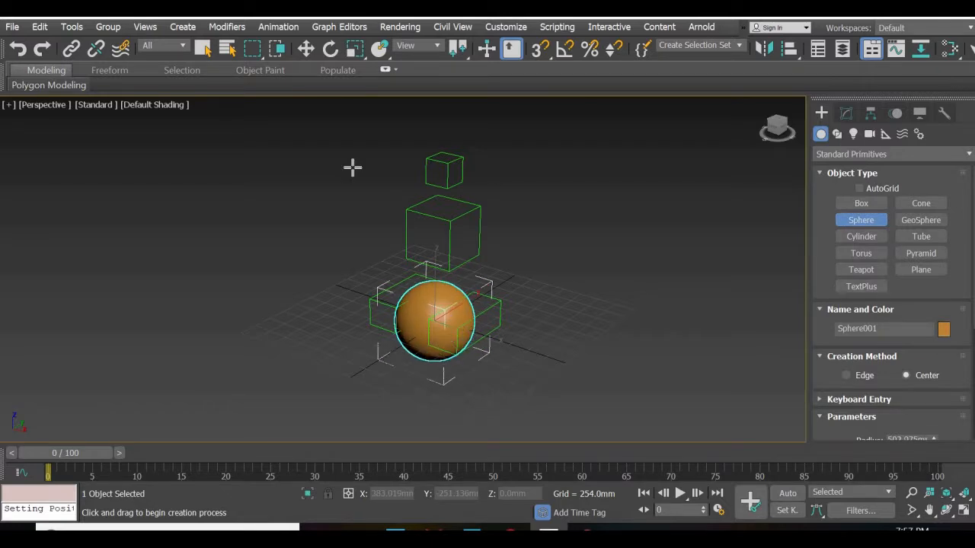
{"action": "left_click", "coordinate": [305, 48]}
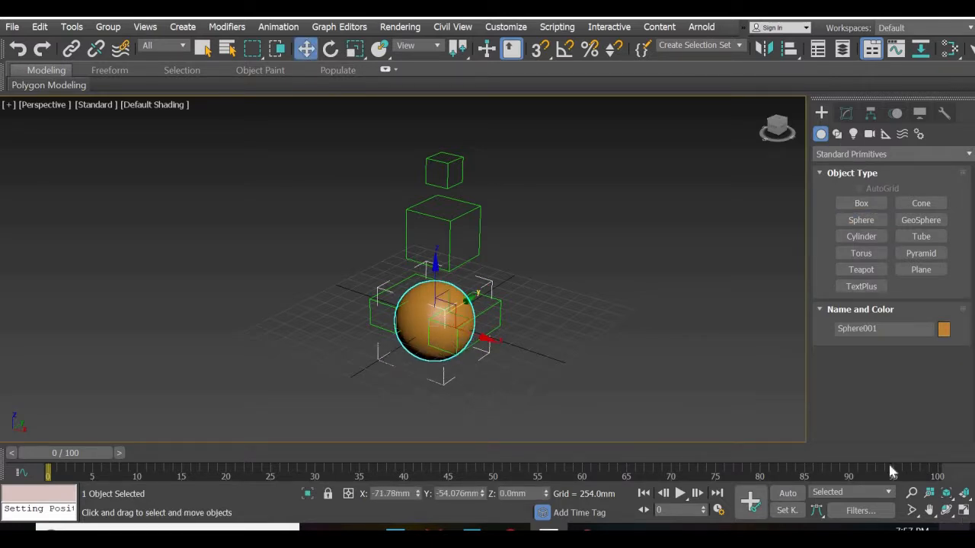
Show all four viewports and set the sphere's absolute X and Y positions to 0 mm
{"action": "left_click", "coordinate": [963, 510]}
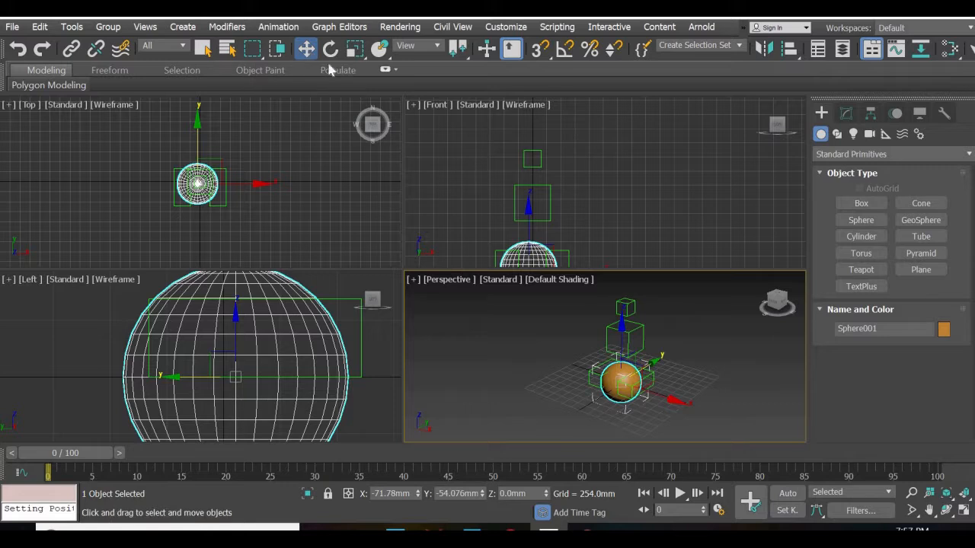
{"action": "right_click", "coordinate": [305, 48]}
{"action": "type", "text": "0"}
{"action": "key", "text": "Return"}
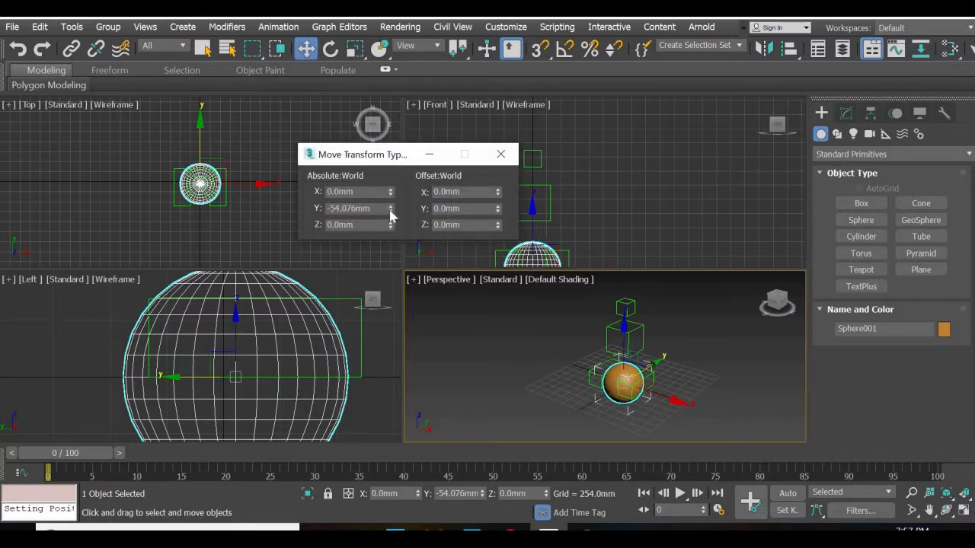
{"action": "left_click", "coordinate": [500, 154]}
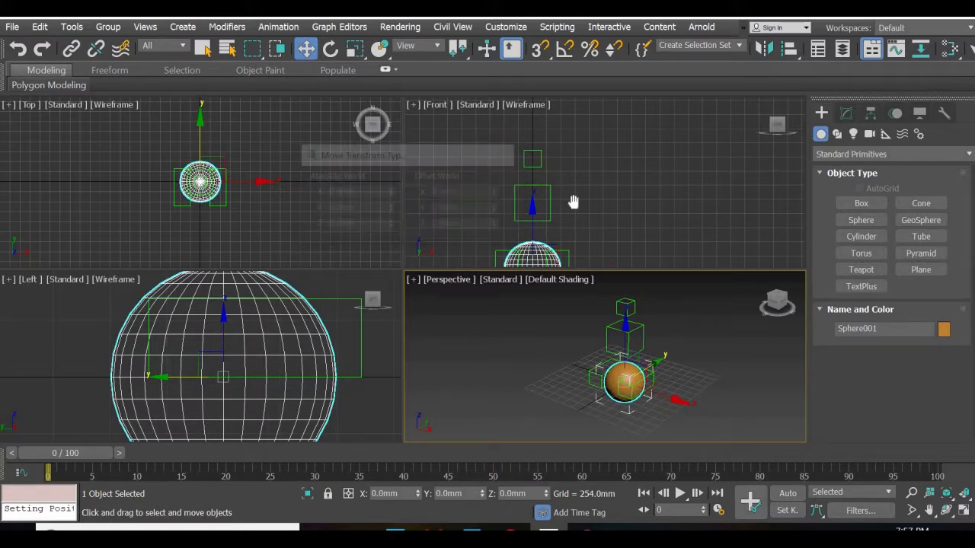
Select the c head dummy and check its absolute world position
{"action": "left_click", "coordinate": [538, 219]}
{"action": "scroll", "coordinate": [540, 191], "scroll_direction": "up", "scroll_amount": 3}
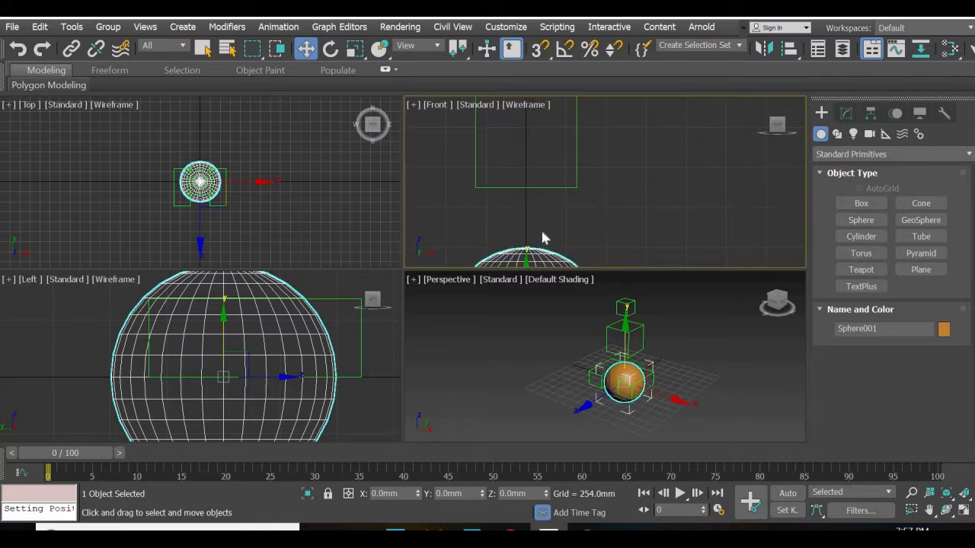
{"action": "left_click", "coordinate": [542, 188]}
{"action": "right_click", "coordinate": [307, 49]}
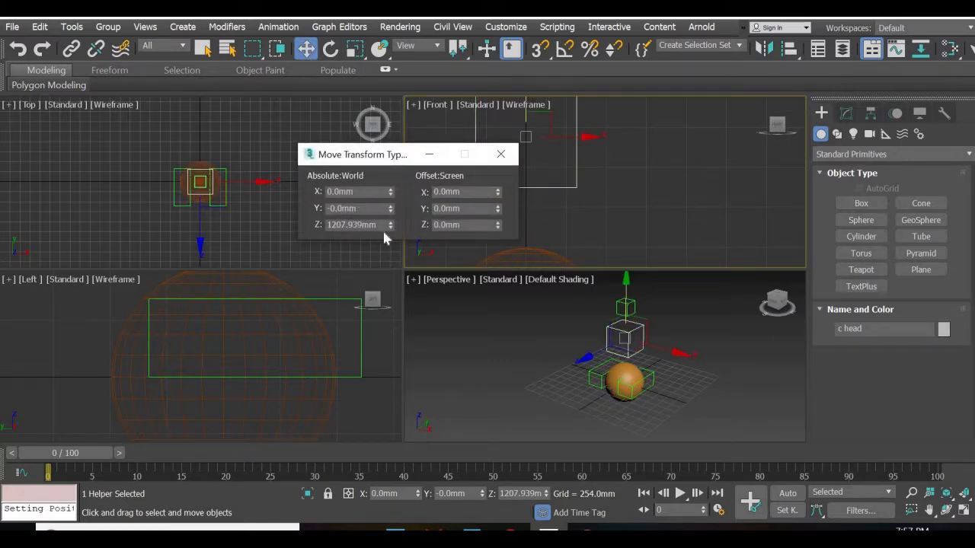
{"action": "left_click", "coordinate": [501, 154]}
Raise the sphere in the Front view to a height of about 1199 mm around the c head dummy, and deselect it
{"action": "left_click", "coordinate": [543, 252]}
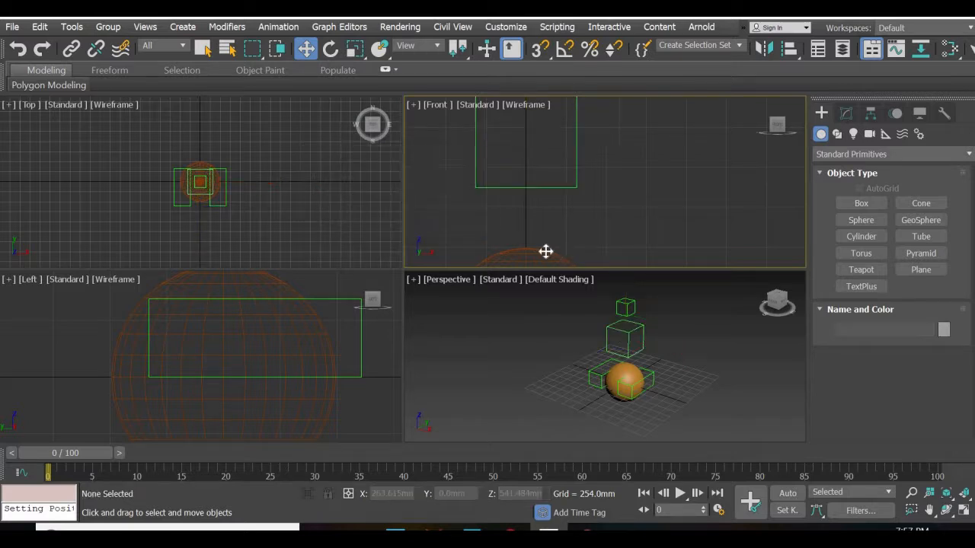
{"action": "scroll", "coordinate": [526, 242], "scroll_direction": "down", "scroll_amount": 2}
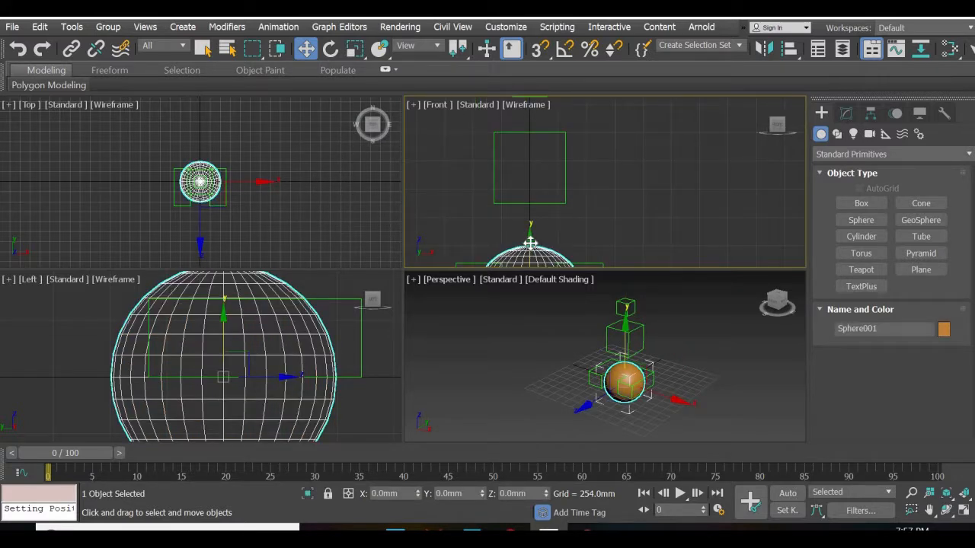
{"action": "left_click_drag", "start_coordinate": [530, 242], "coordinate": [550, 118]}
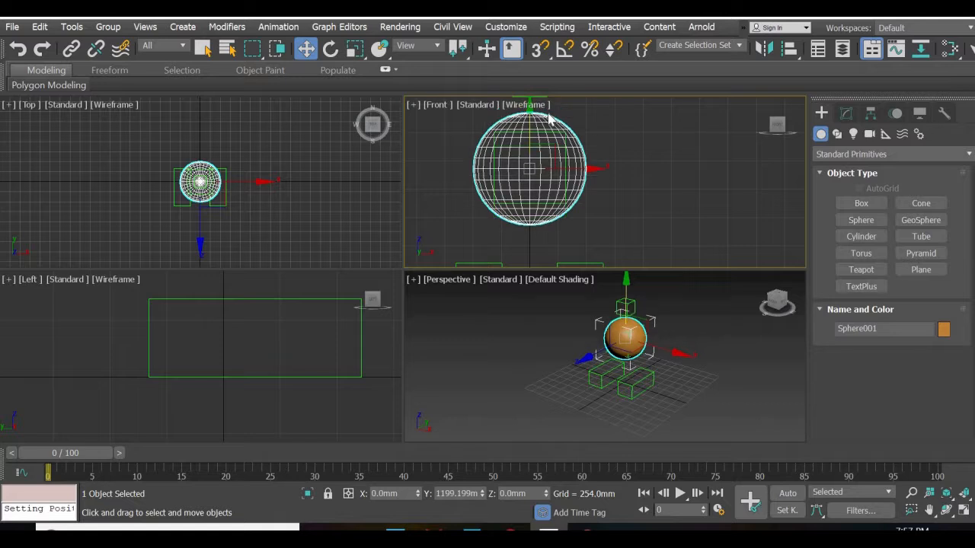
{"action": "middle_click_drag", "start_coordinate": [545, 204], "coordinate": [549, 146]}
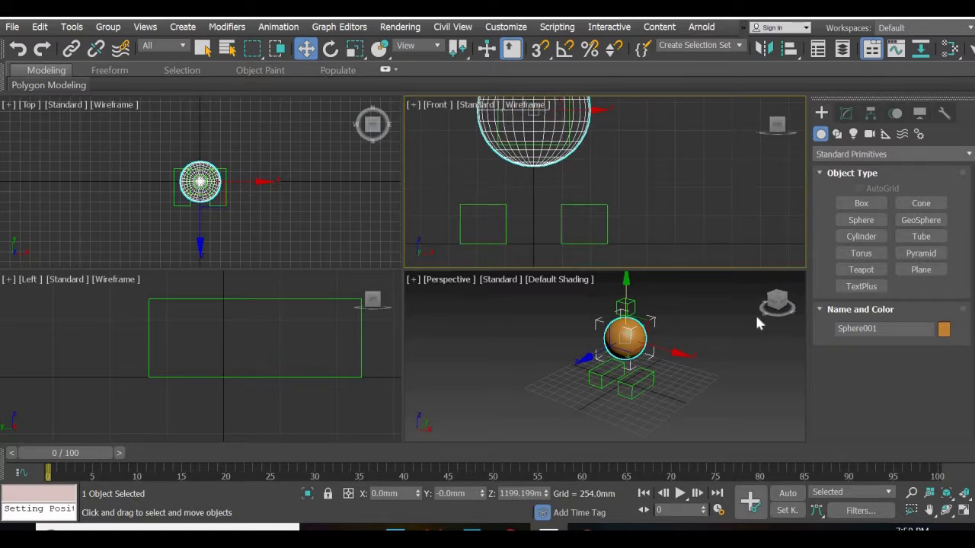
{"action": "left_click", "coordinate": [708, 337]}
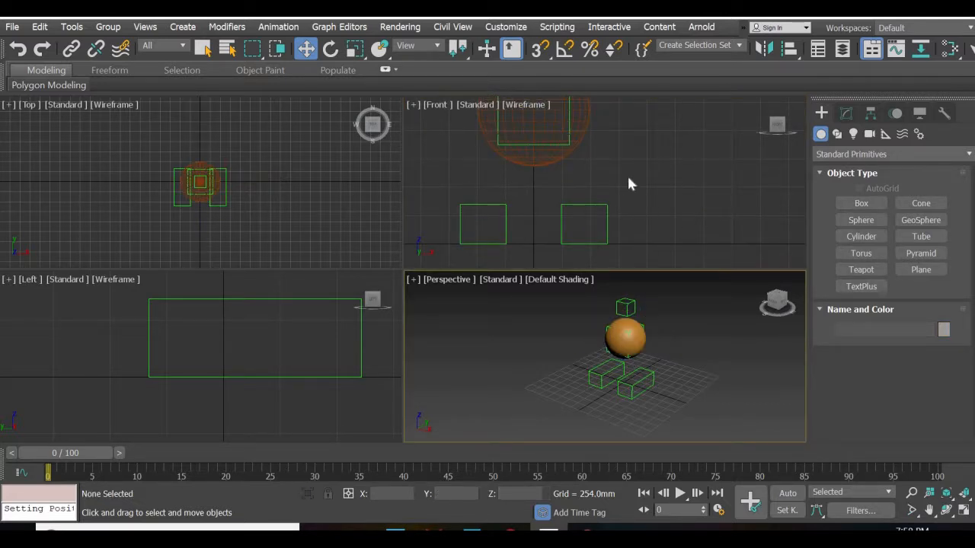
Reduce the sphere's radius until the sphere is only slightly larger than the c head dummy
{"action": "middle_click_drag", "start_coordinate": [529, 167], "coordinate": [538, 231]}
{"action": "left_click", "coordinate": [537, 231]}
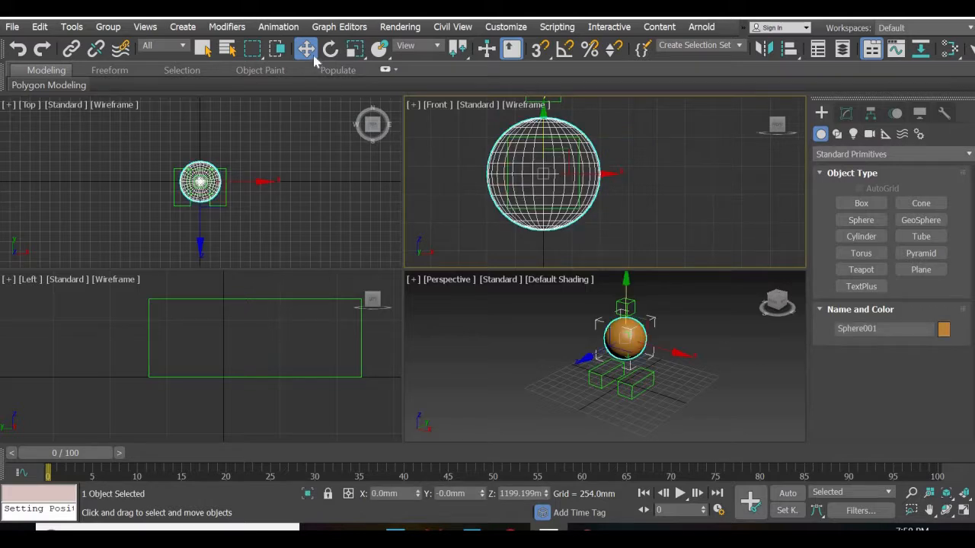
{"action": "left_click", "coordinate": [845, 113]}
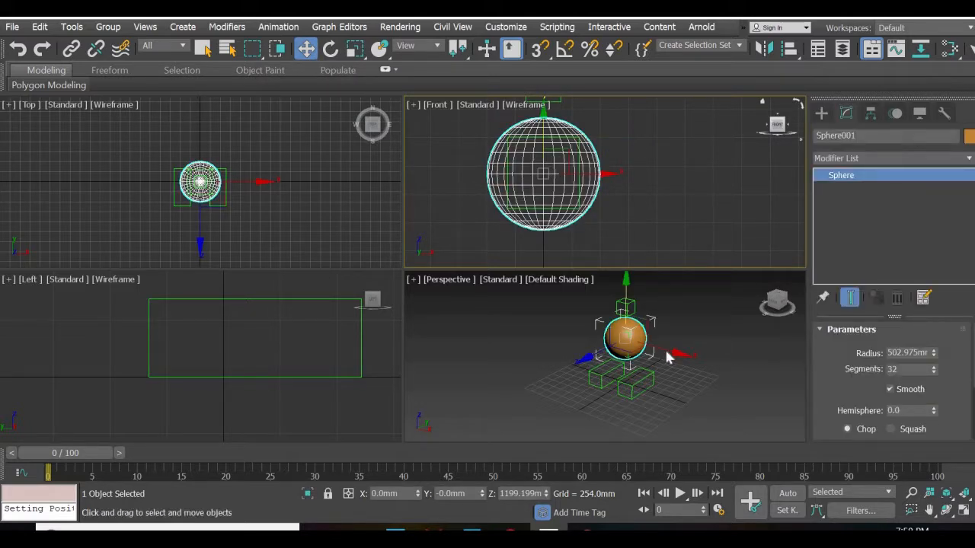
{"action": "middle_click_drag", "start_coordinate": [598, 383], "coordinate": [780, 403], "text": "alt"}
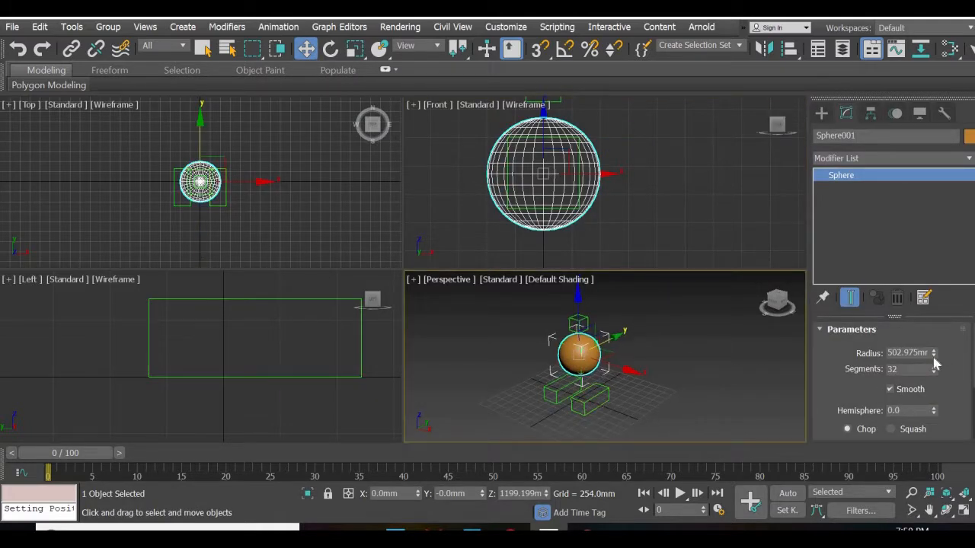
{"action": "left_click_drag", "start_coordinate": [935, 360], "coordinate": [934, 385]}
{"action": "left_click", "coordinate": [687, 359]}
{"action": "scroll", "coordinate": [620, 378], "scroll_direction": "up", "scroll_amount": 4}
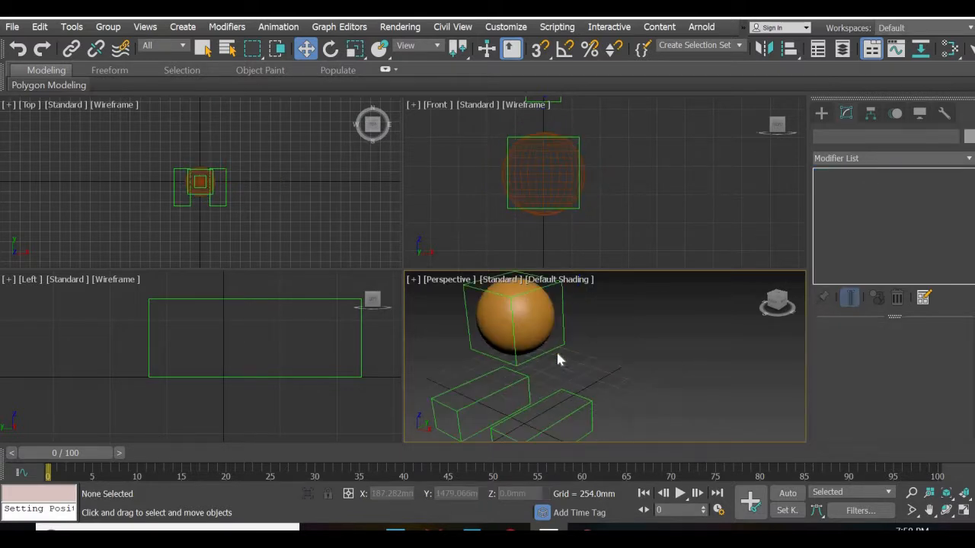
{"action": "left_click", "coordinate": [535, 326]}
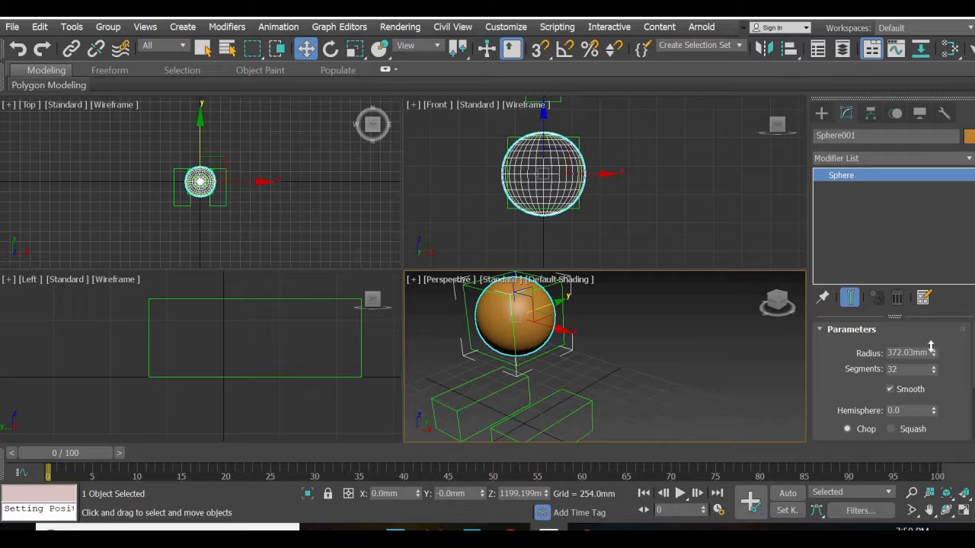
{"action": "left_click_drag", "start_coordinate": [931, 346], "coordinate": [929, 335]}
{"action": "left_click", "coordinate": [636, 328]}
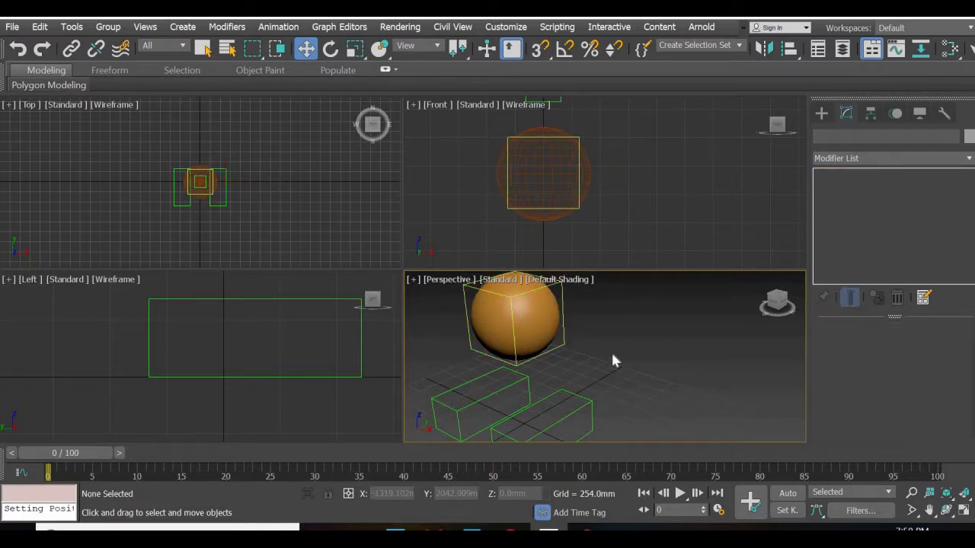
Scale the c head dummy uniformly to about 240% so it encloses the sphere more closely
{"action": "left_click", "coordinate": [564, 335]}
{"action": "left_click", "coordinate": [355, 55]}
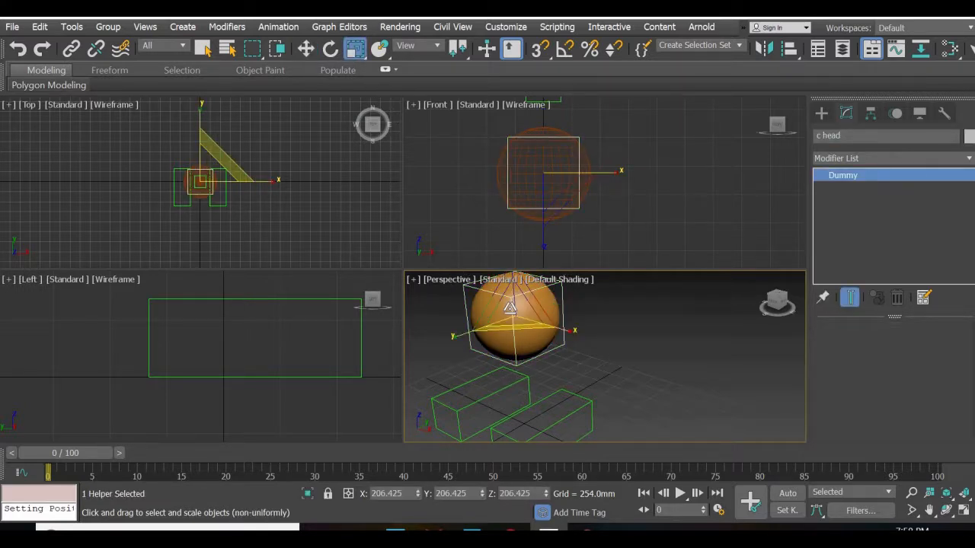
{"action": "mouse_move", "coordinate": [511, 327]}
{"action": "left_mouse_down"}
{"action": "mouse_move", "coordinate": [510, 340]}
{"action": "mouse_move", "coordinate": [515, 311]}
{"action": "left_mouse_up"}
{"action": "key", "text": "ctrl+z"}
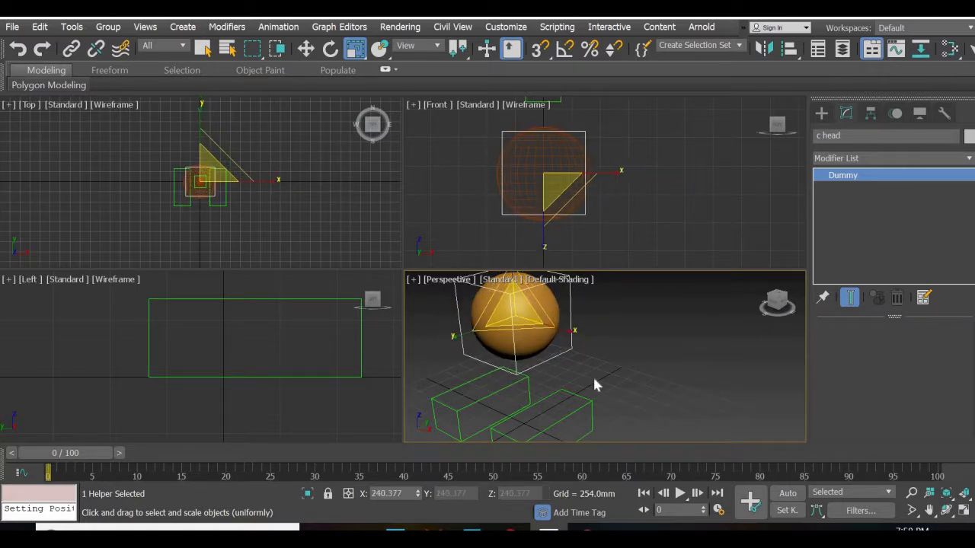
{"action": "scroll", "coordinate": [593, 379], "scroll_direction": "down", "scroll_amount": 3}
Create a cube of about 301 mm in the Top view, using the Cube creation method, inside the foot dummy on the negative X side
{"action": "left_click", "coordinate": [821, 113]}
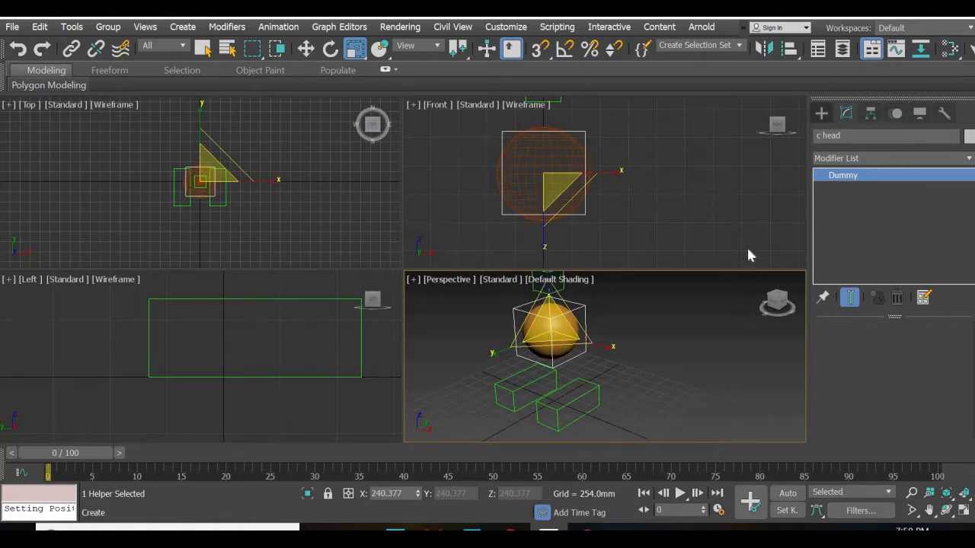
{"action": "left_click", "coordinate": [618, 396]}
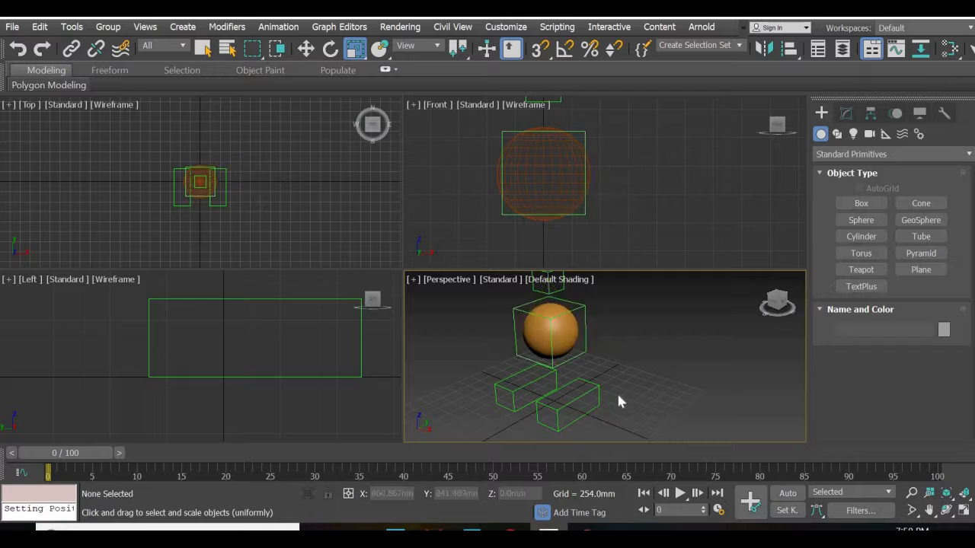
{"action": "left_click", "coordinate": [872, 201]}
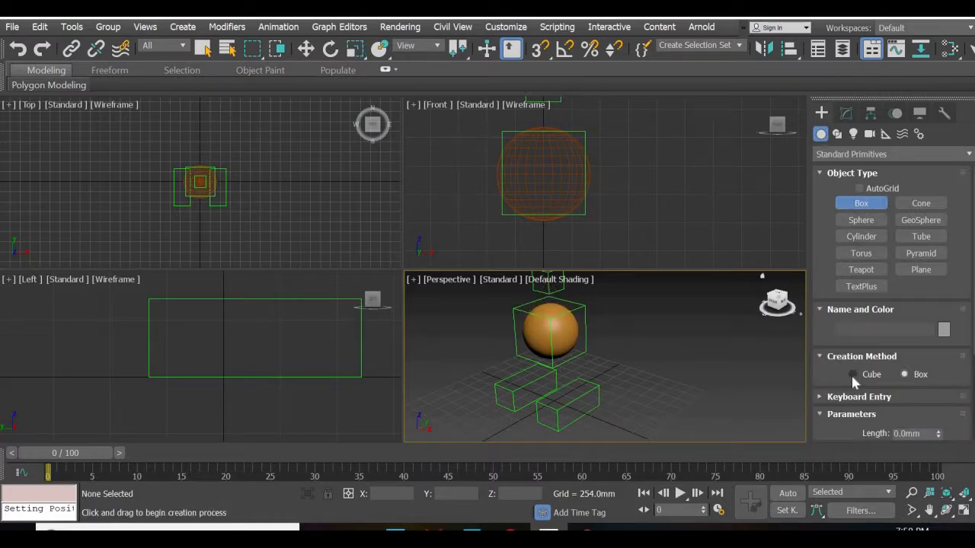
{"action": "left_click", "coordinate": [851, 375]}
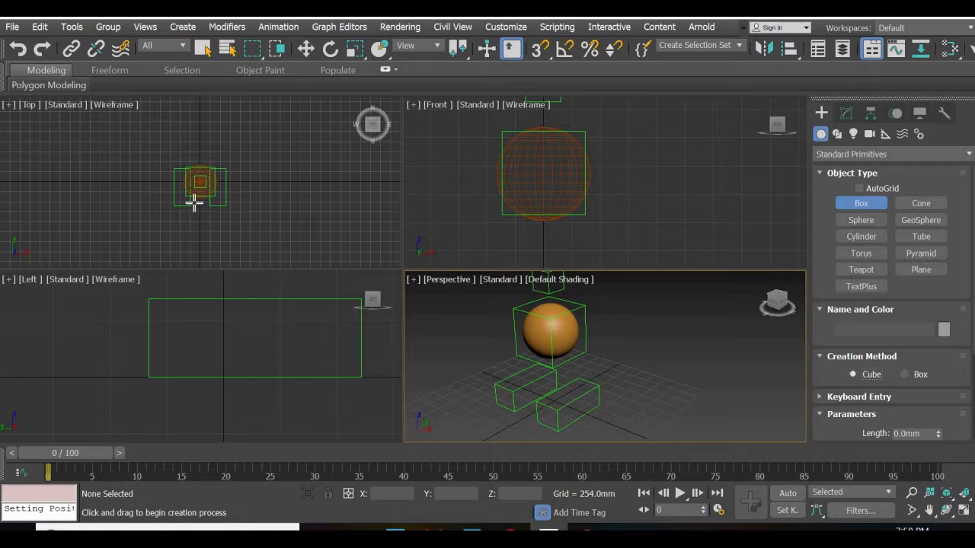
{"action": "scroll", "coordinate": [145, 156], "scroll_direction": "up", "scroll_amount": 3}
{"action": "left_click_drag", "start_coordinate": [157, 166], "coordinate": [167, 179]}
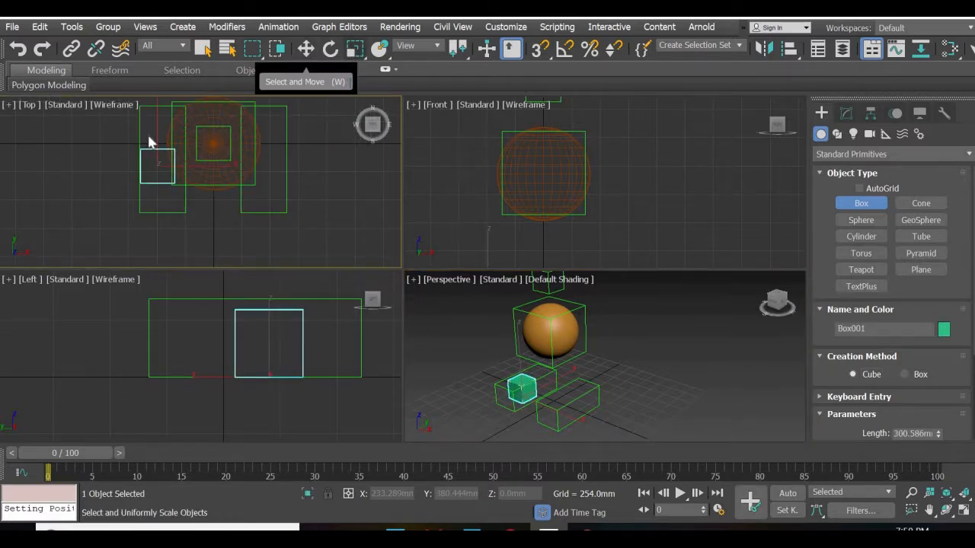
Scale the cube into a foot block, about 295% in length and 68% in height
{"action": "left_click", "coordinate": [354, 48]}
{"action": "left_click_drag", "start_coordinate": [152, 135], "coordinate": [147, 60]}
{"action": "middle_click_drag", "start_coordinate": [559, 214], "coordinate": [620, 132]}
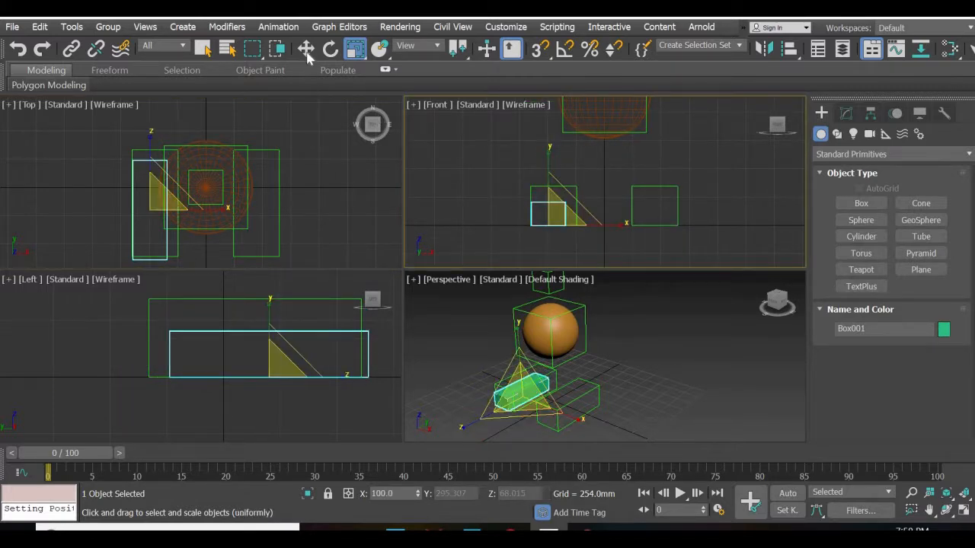
Move the foot block along X in the Front view to about -466 mm, centring it within its foot dummy
{"action": "left_click", "coordinate": [556, 215]}
{"action": "key", "text": "w"}
{"action": "scroll", "coordinate": [546, 236], "scroll_direction": "up", "scroll_amount": 5}
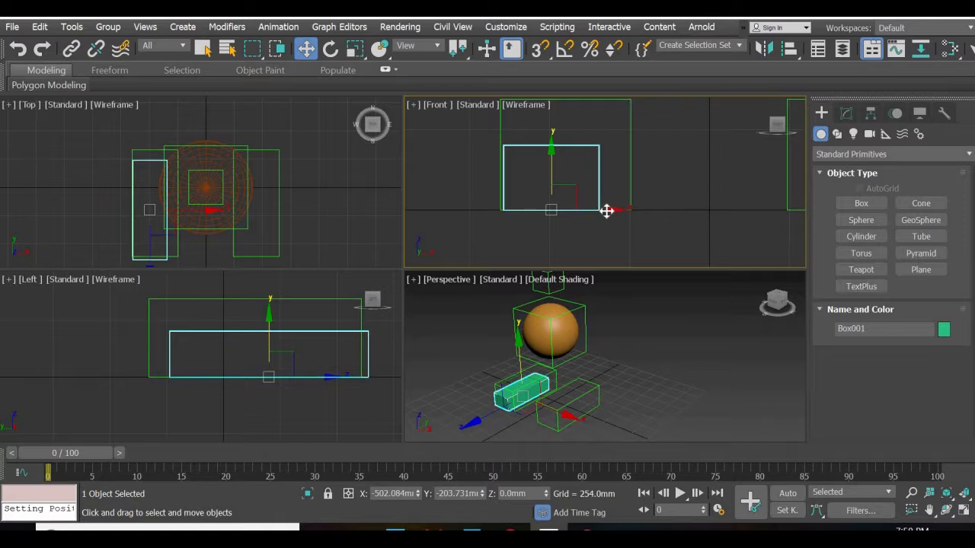
{"action": "left_click_drag", "start_coordinate": [606, 211], "coordinate": [618, 212]}
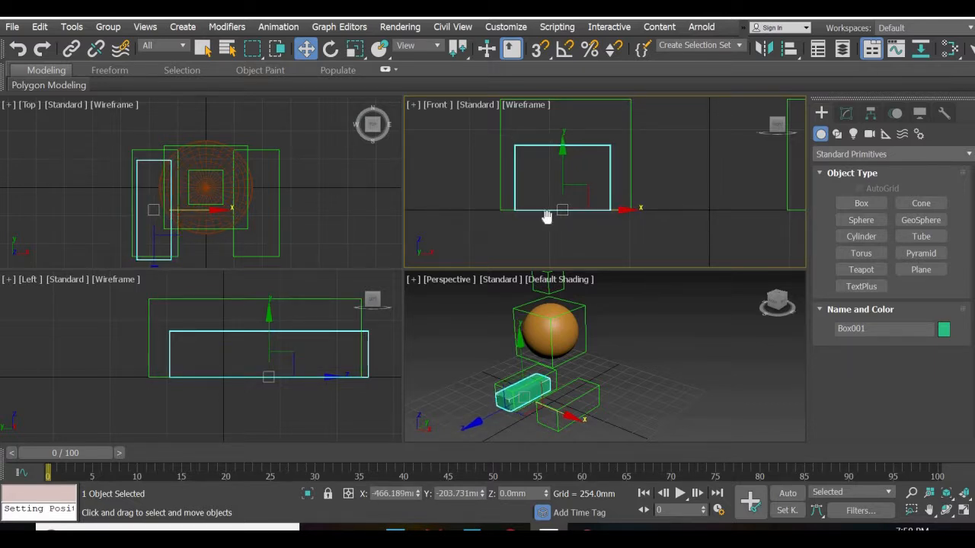
Clone the foot block about 919 mm along X into the other foot dummy, and maximize the Perspective view
{"action": "middle_click_drag", "start_coordinate": [547, 217], "coordinate": [527, 243]}
{"action": "scroll", "coordinate": [547, 217], "scroll_direction": "down", "scroll_amount": 2}
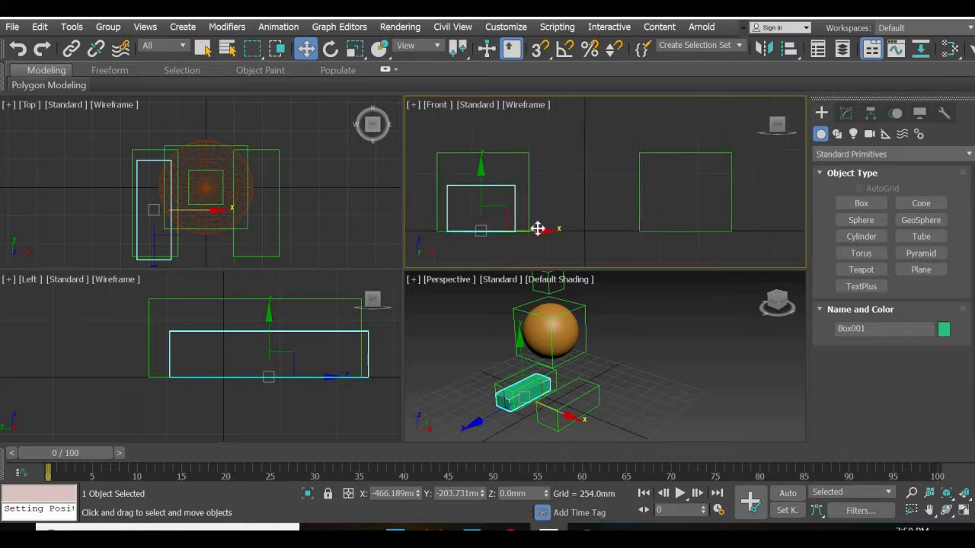
{"action": "left_click_drag", "start_coordinate": [537, 229], "coordinate": [742, 230], "text": "shift"}
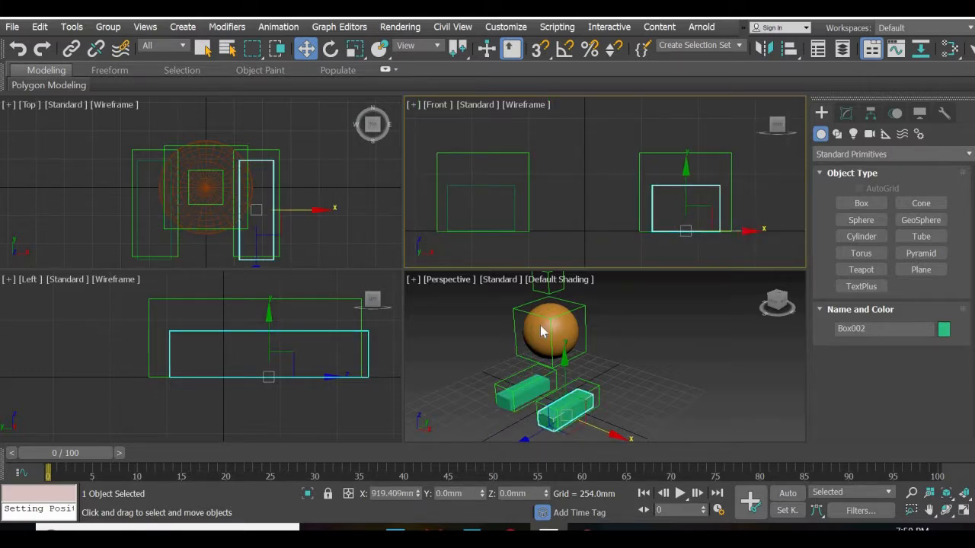
{"action": "left_click", "coordinate": [490, 337]}
{"action": "mouse_move", "coordinate": [723, 414]}
{"action": "middle_mouse_down"}
{"action": "mouse_move", "coordinate": [785, 403]}
{"action": "mouse_move", "coordinate": [777, 415]}
{"action": "middle_mouse_up"}
{"action": "left_click", "coordinate": [962, 511]}
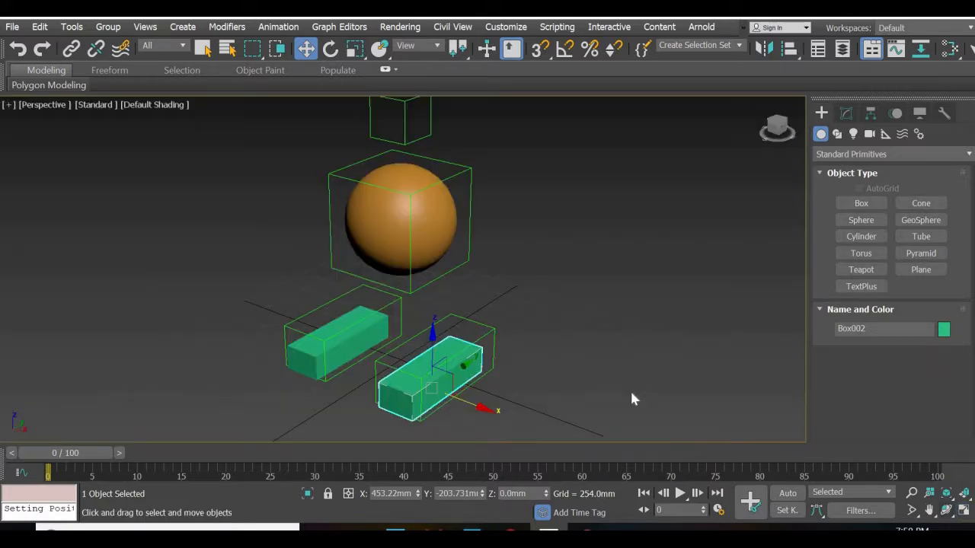
{"action": "left_click", "coordinate": [555, 365]}
Change the sphere's object color to red
{"action": "scroll", "coordinate": [554, 365], "scroll_direction": "down", "scroll_amount": 2}
{"action": "middle_click_drag", "start_coordinate": [524, 391], "coordinate": [503, 397]}
{"action": "scroll", "coordinate": [502, 402], "scroll_direction": "up", "scroll_amount": 5}
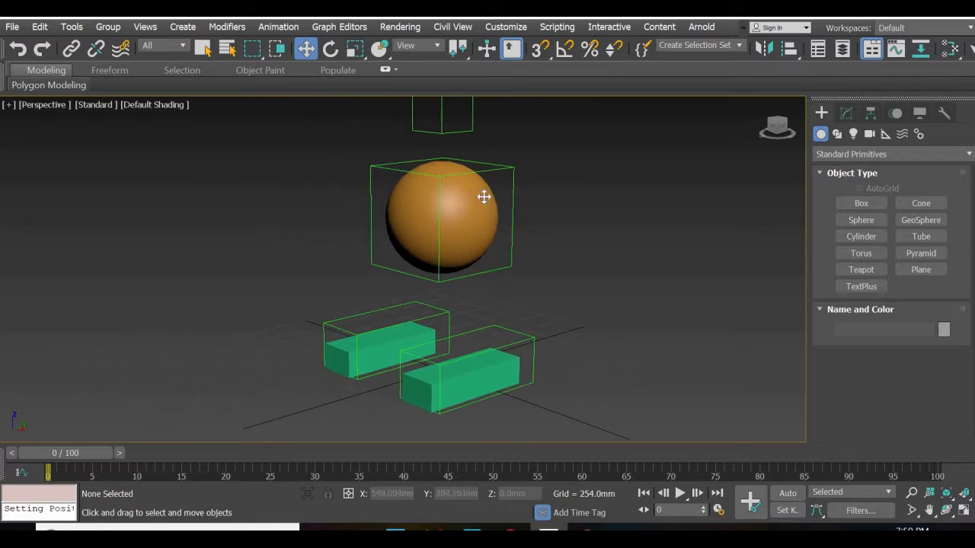
{"action": "left_click", "coordinate": [480, 199]}
{"action": "left_click", "coordinate": [943, 329]}
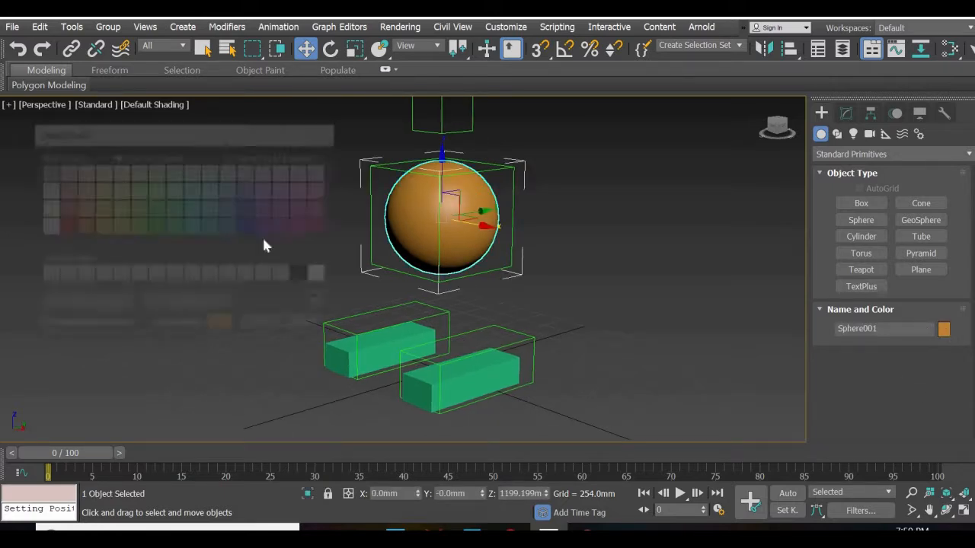
{"action": "left_click", "coordinate": [64, 226]}
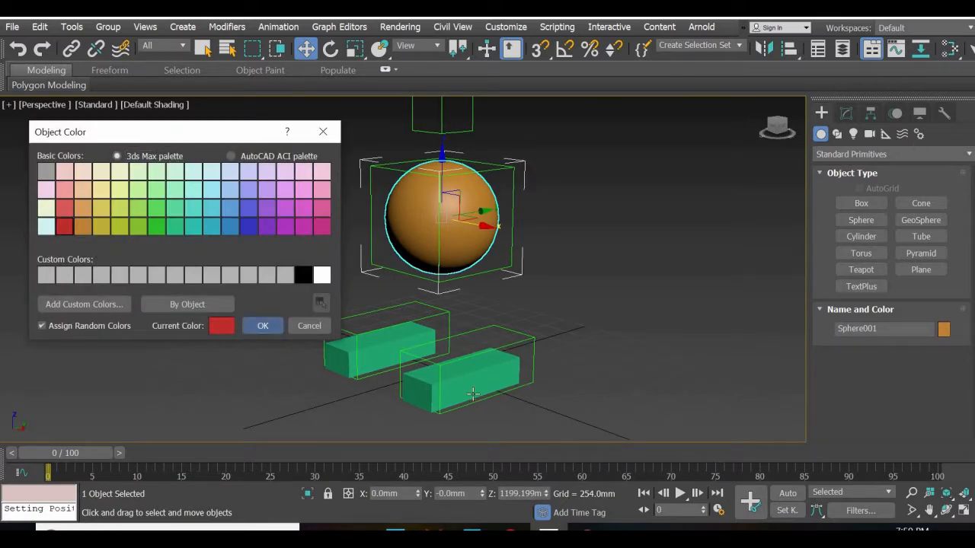
{"action": "left_click", "coordinate": [262, 326]}
Change the object color of both foot blocks to dark blue, and clear the selection
{"action": "left_click", "coordinate": [477, 381]}
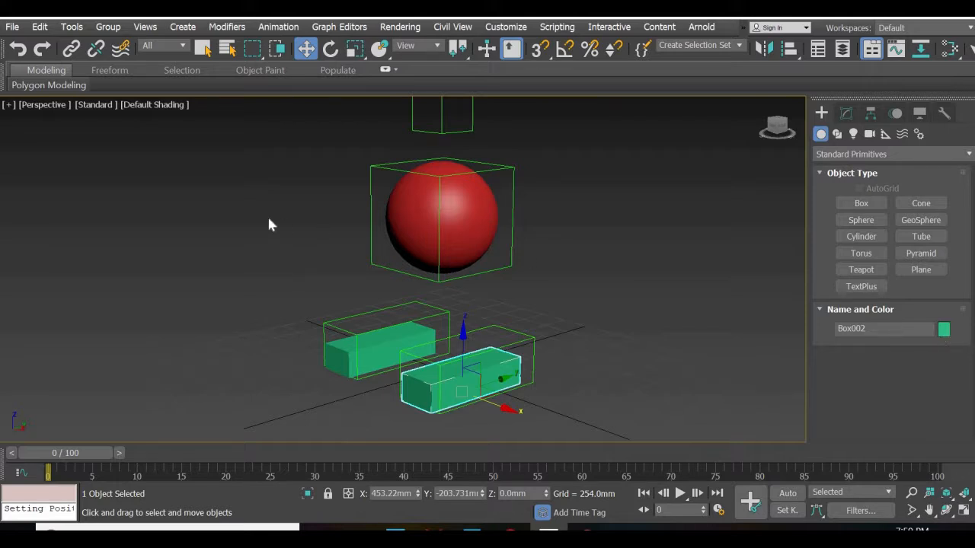
{"action": "left_click", "coordinate": [249, 226]}
{"action": "left_click", "coordinate": [262, 326]}
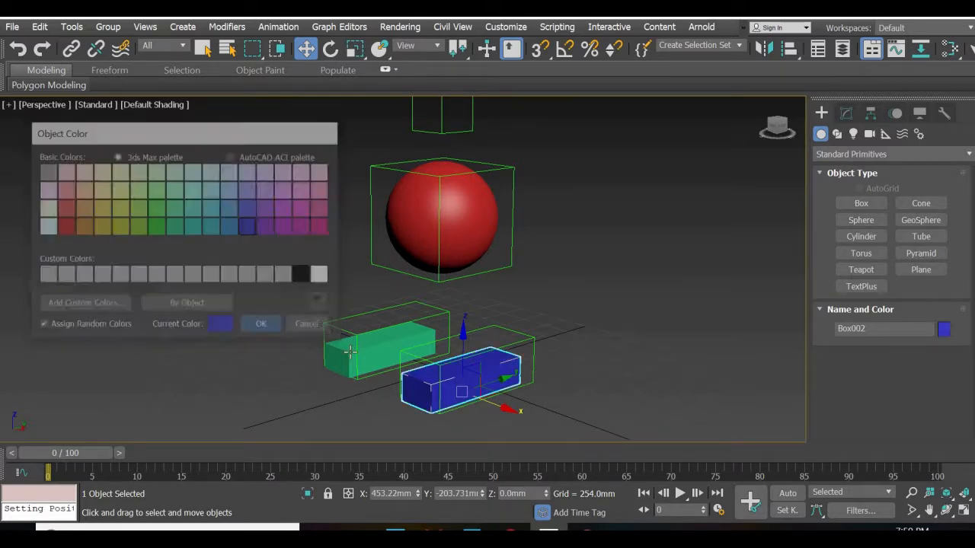
{"action": "left_click", "coordinate": [379, 350]}
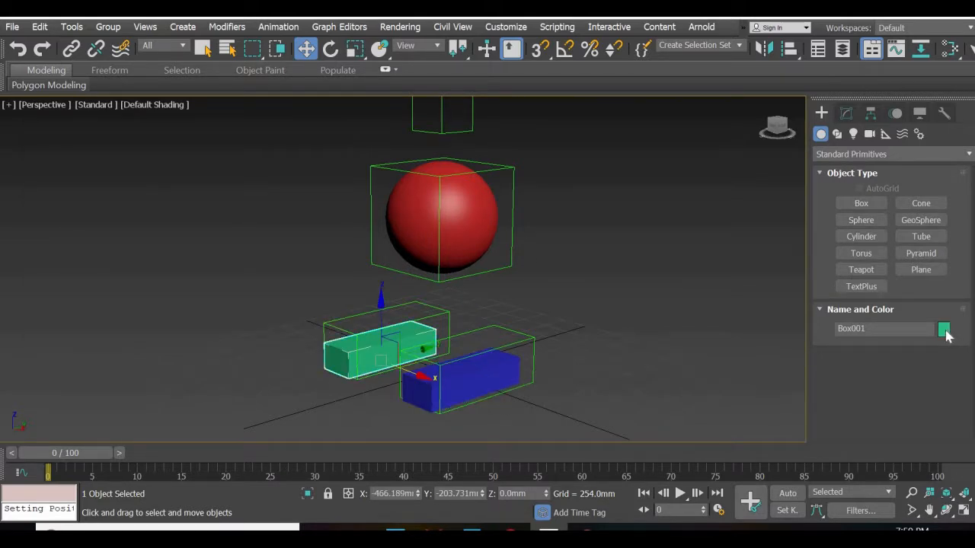
{"action": "left_click", "coordinate": [248, 226]}
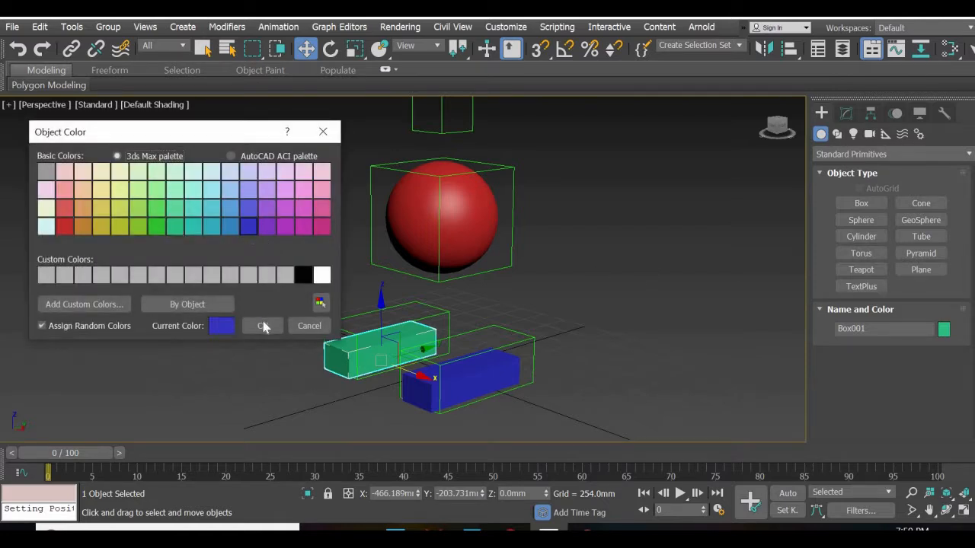
{"action": "left_click", "coordinate": [261, 325]}
{"action": "left_click", "coordinate": [202, 191]}
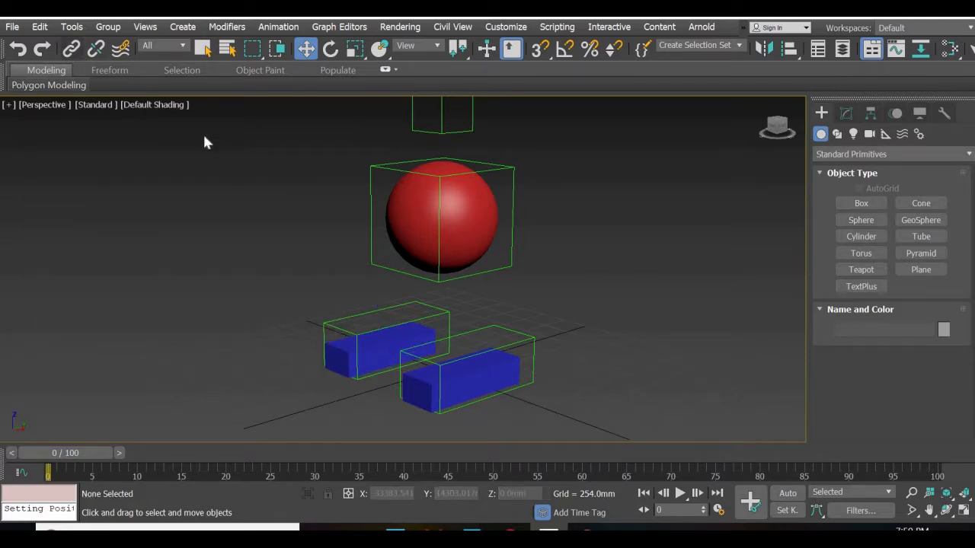
Link the sphere and each foot block to the dummy that surrounds it, and clear the selection
{"action": "left_click", "coordinate": [72, 48]}
{"action": "left_click_drag", "start_coordinate": [445, 204], "coordinate": [494, 371]}
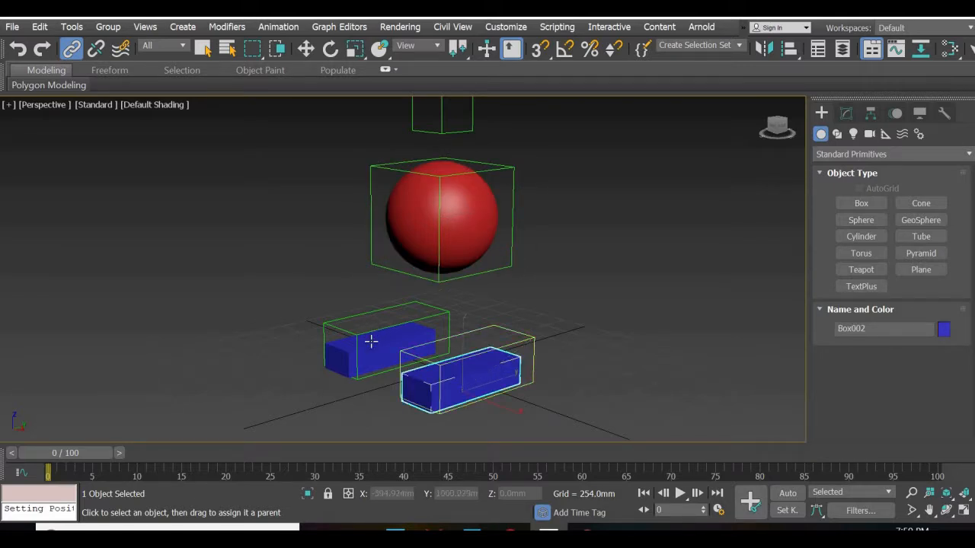
{"action": "left_click_drag", "start_coordinate": [434, 326], "coordinate": [437, 313]}
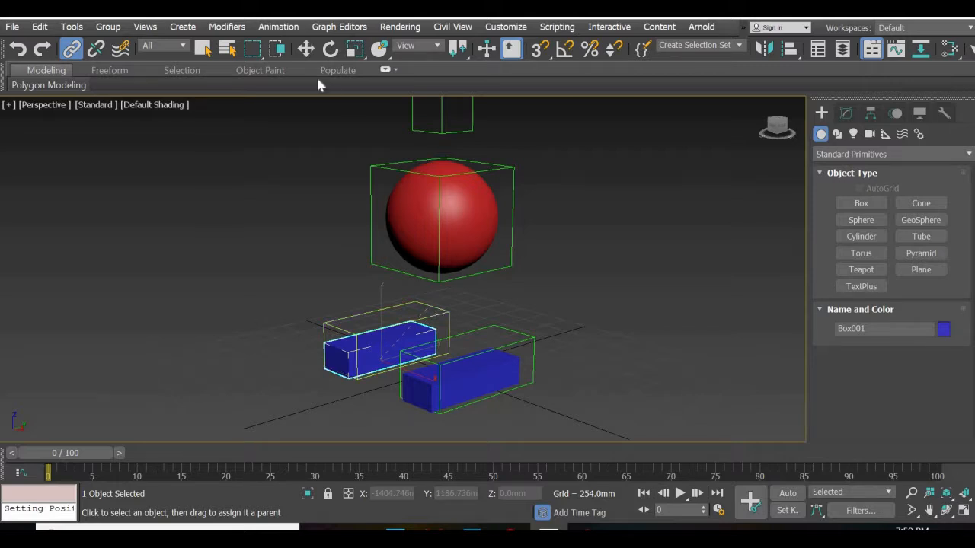
{"action": "left_click", "coordinate": [305, 47]}
{"action": "left_click", "coordinate": [561, 313]}
{"action": "scroll", "coordinate": [556, 342], "scroll_direction": "down", "scroll_amount": 3}
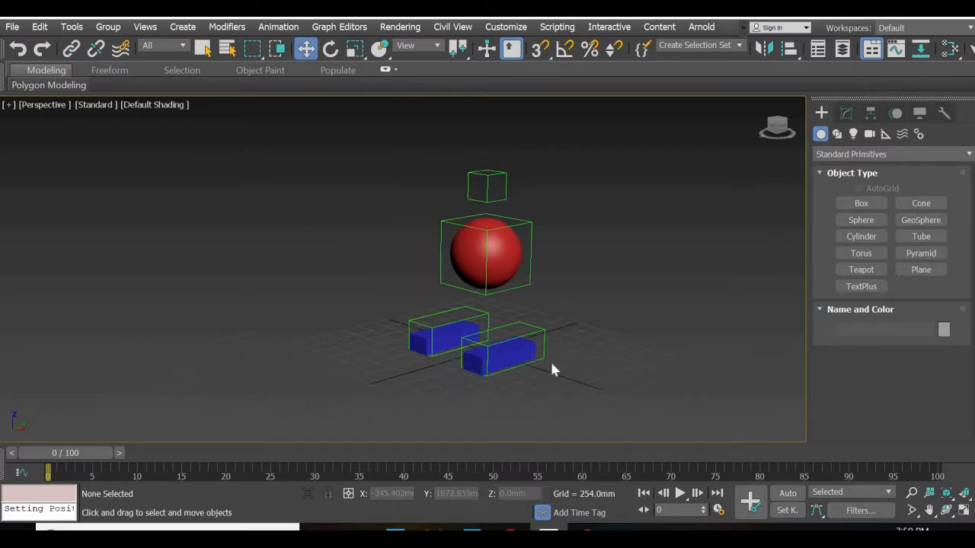
Test the rig by moving the c main dummy about 513 mm along X, and undo the move
{"action": "left_click", "coordinate": [504, 181]}
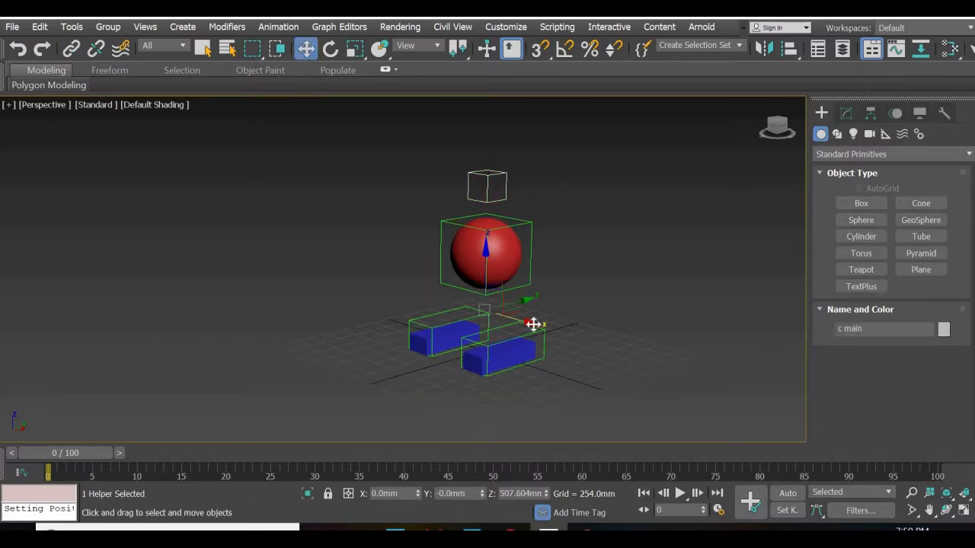
{"action": "left_click_drag", "start_coordinate": [533, 325], "coordinate": [543, 397]}
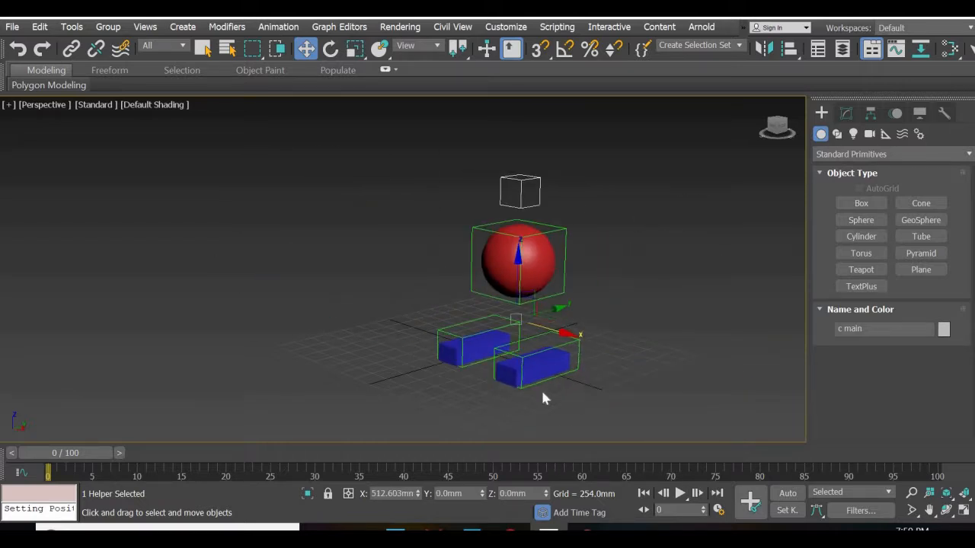
{"action": "key", "text": "ctrl+z"}
Rename the red sphere as c head
{"action": "left_click", "coordinate": [508, 249]}
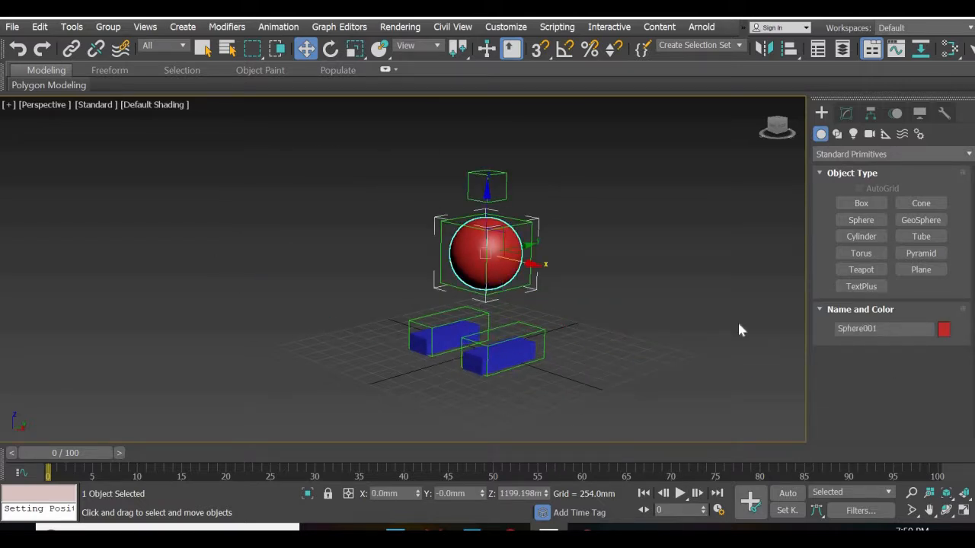
{"action": "left_click", "coordinate": [883, 329]}
{"action": "type", "text": "c head"}
{"action": "key", "text": "Return"}
Rename the nearer foot block as c left foot and the other foot block as c right foot
{"action": "left_click", "coordinate": [522, 350]}
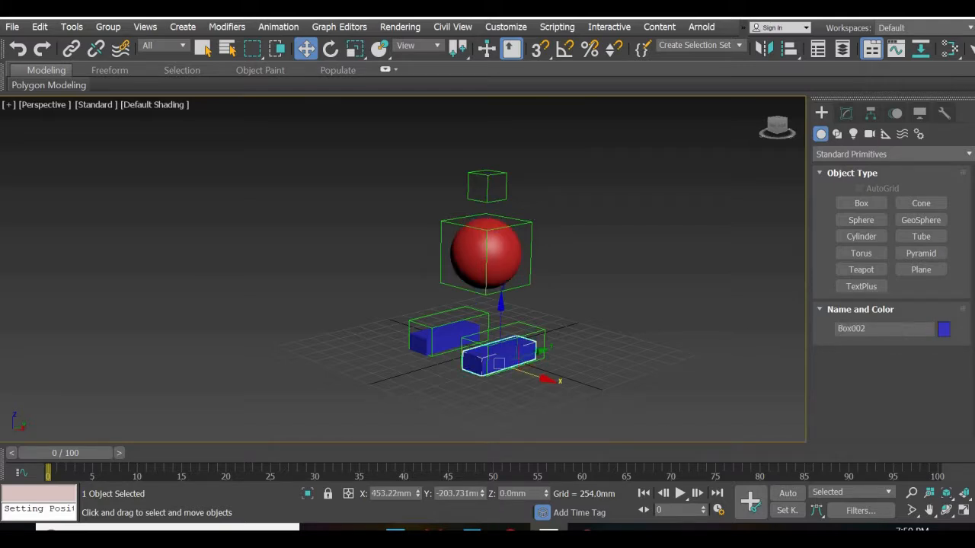
{"action": "left_click_drag", "start_coordinate": [876, 330], "coordinate": [751, 333]}
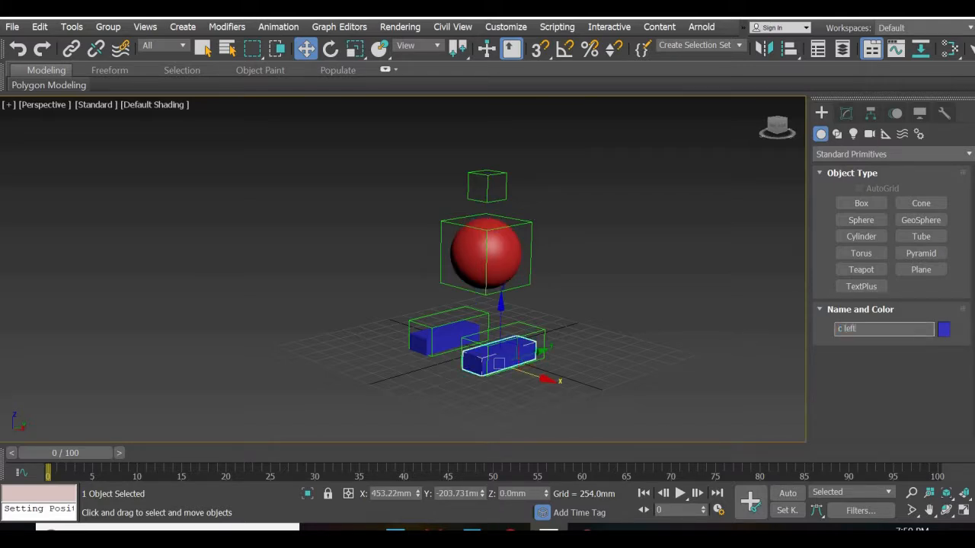
{"action": "key", "text": "Return"}
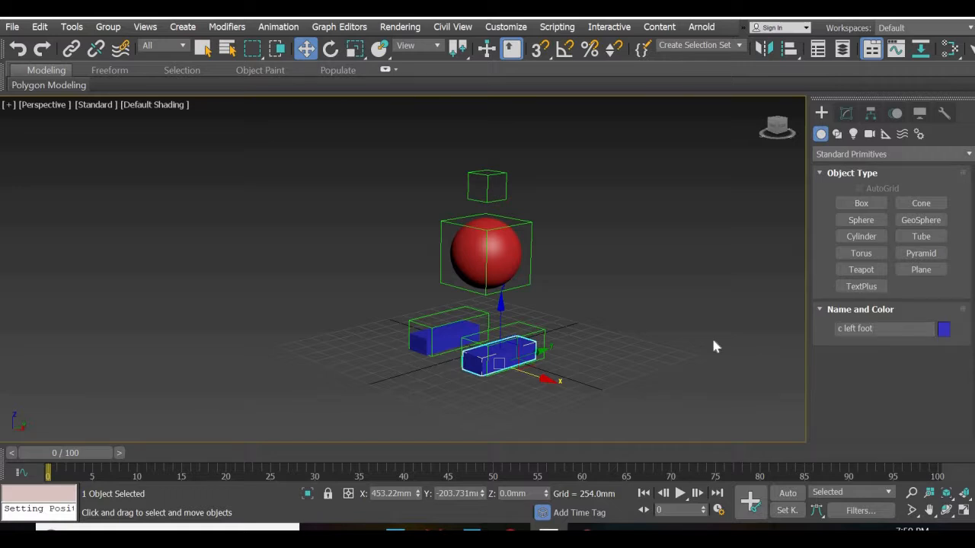
{"action": "left_click", "coordinate": [444, 336]}
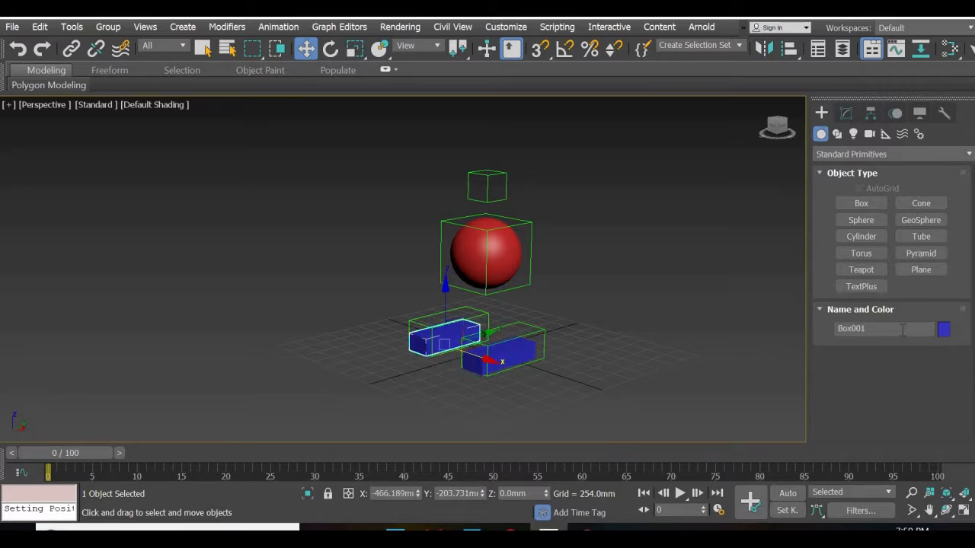
{"action": "double_click", "coordinate": [876, 328]}
{"action": "type", "text": "c right foo"}
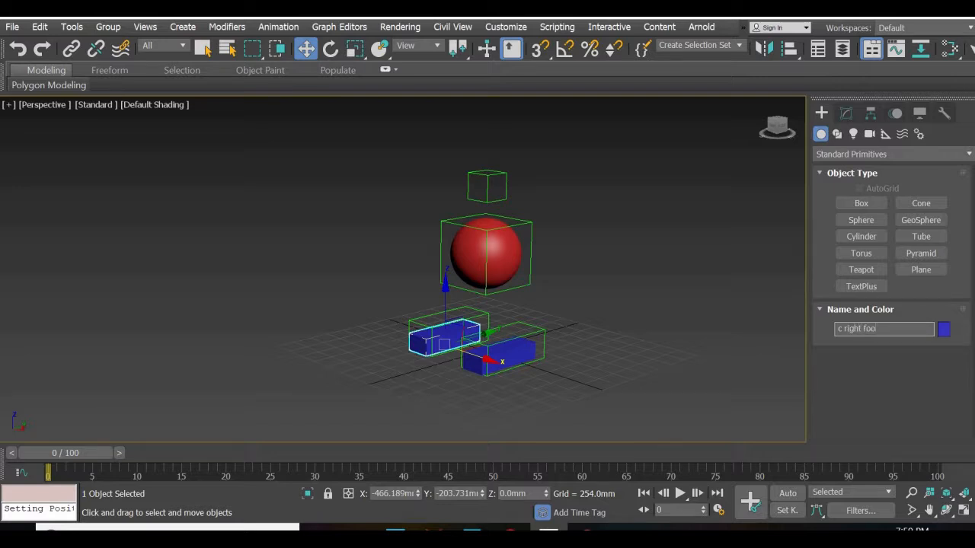
{"action": "key", "text": "Return"}
Expand the c prefix of both foot block names so they read char left foot and char right foot
{"action": "left_click", "coordinate": [537, 329]}
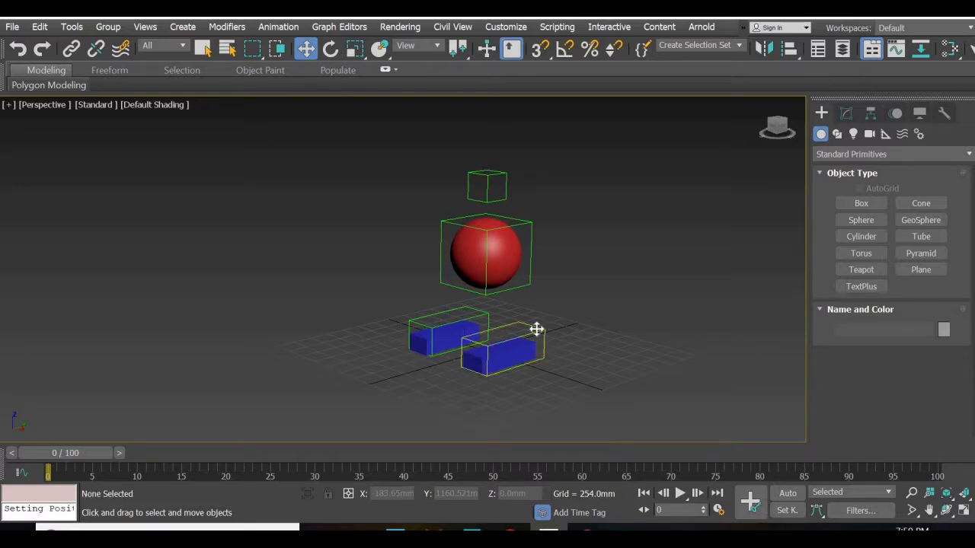
{"action": "left_click", "coordinate": [536, 330]}
{"action": "left_click", "coordinate": [619, 384]}
{"action": "left_click", "coordinate": [507, 352]}
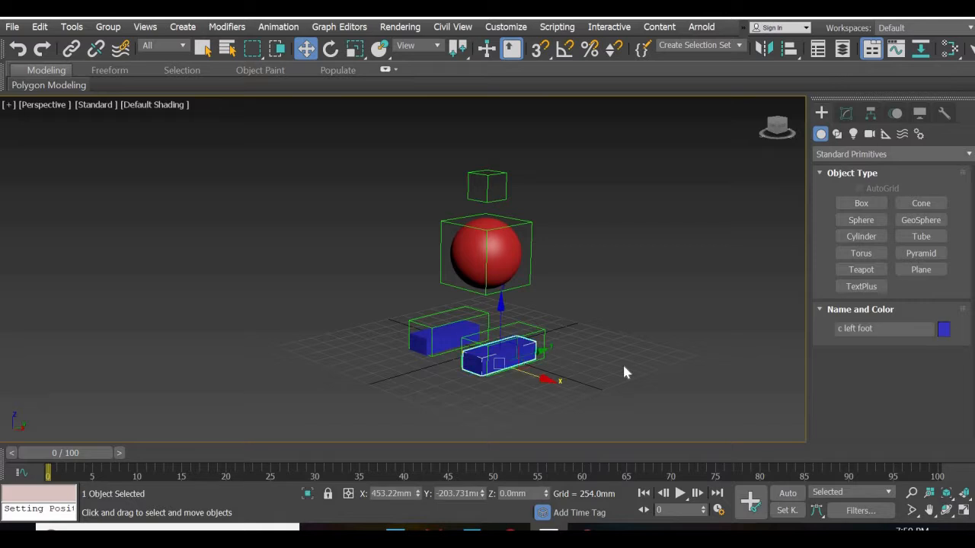
{"action": "left_click", "coordinate": [622, 362]}
{"action": "left_click", "coordinate": [518, 350]}
{"action": "left_click", "coordinate": [843, 328]}
{"action": "type", "text": "har"}
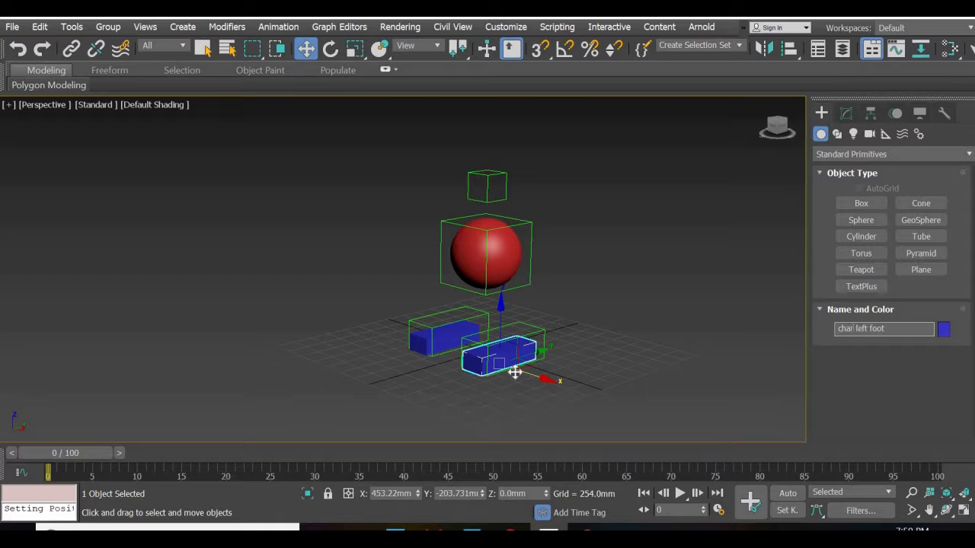
{"action": "left_click", "coordinate": [452, 335]}
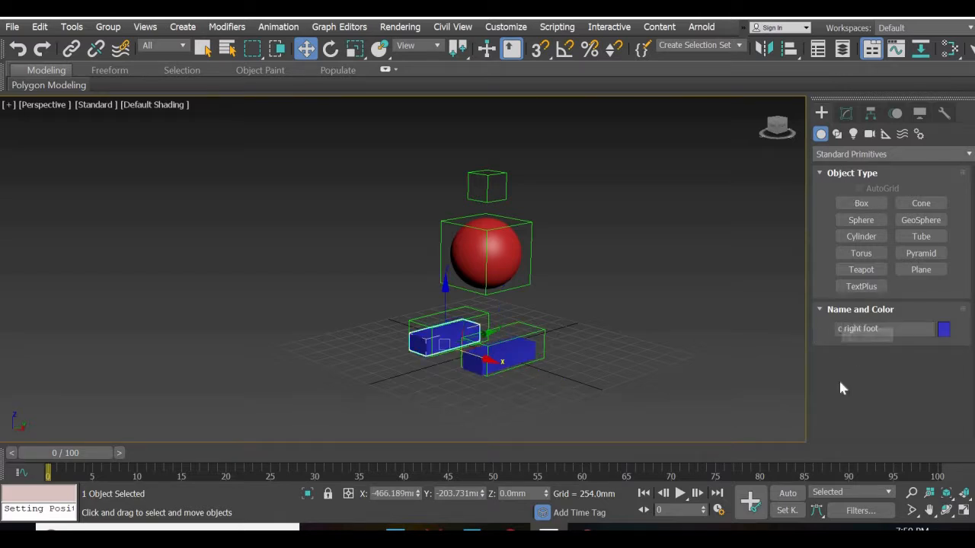
{"action": "left_click", "coordinate": [843, 328]}
{"action": "type", "text": "har"}
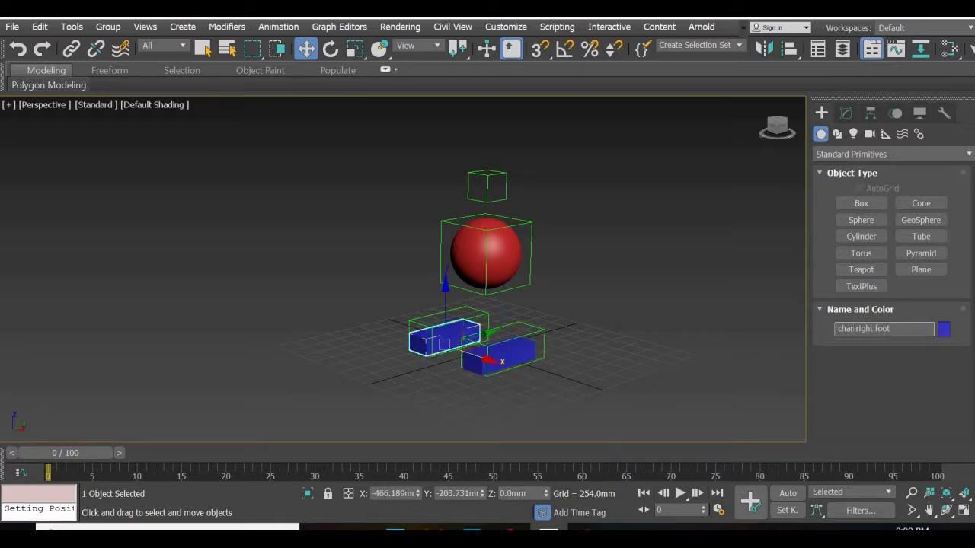
Rename the red sphere as char head
{"action": "left_click", "coordinate": [507, 256]}
{"action": "left_click", "coordinate": [840, 328]}
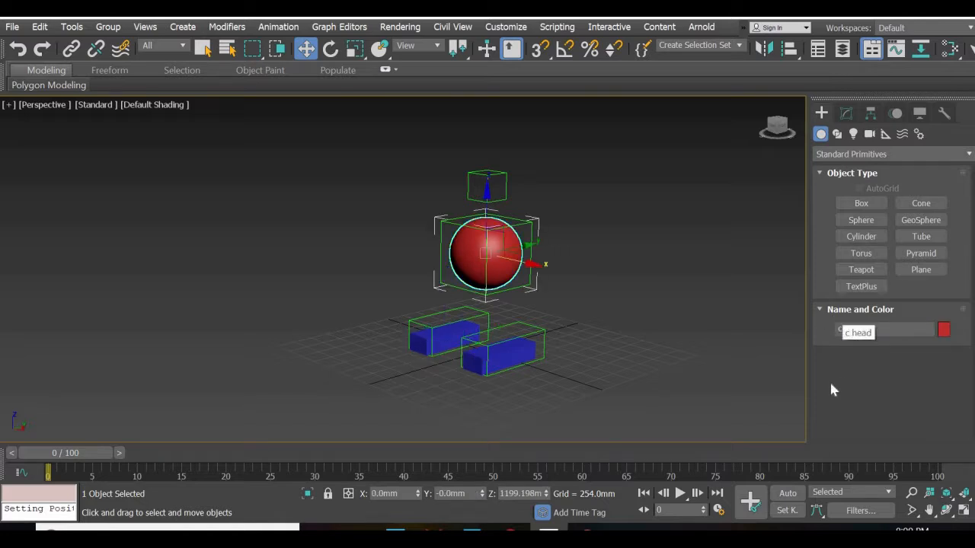
{"action": "type", "text": "har"}
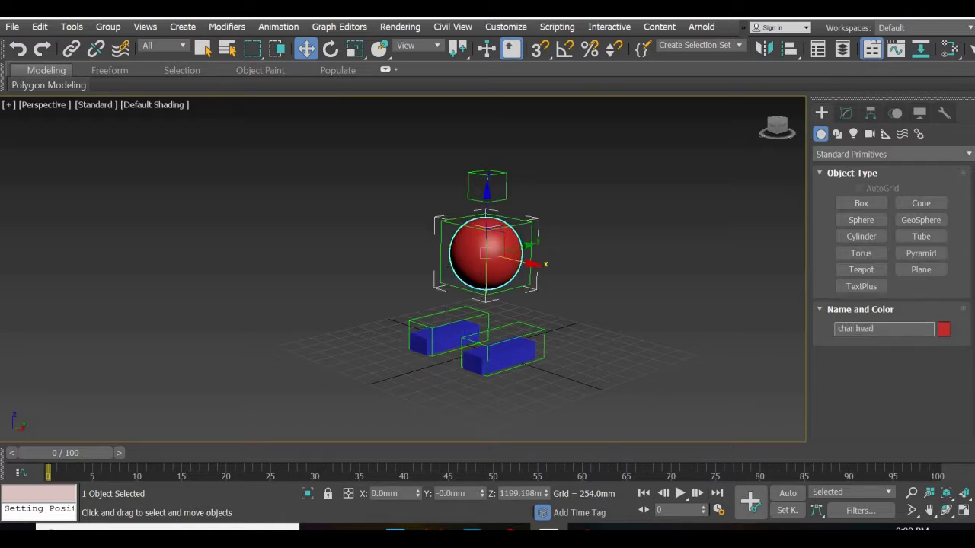
{"action": "key", "text": "Return"}
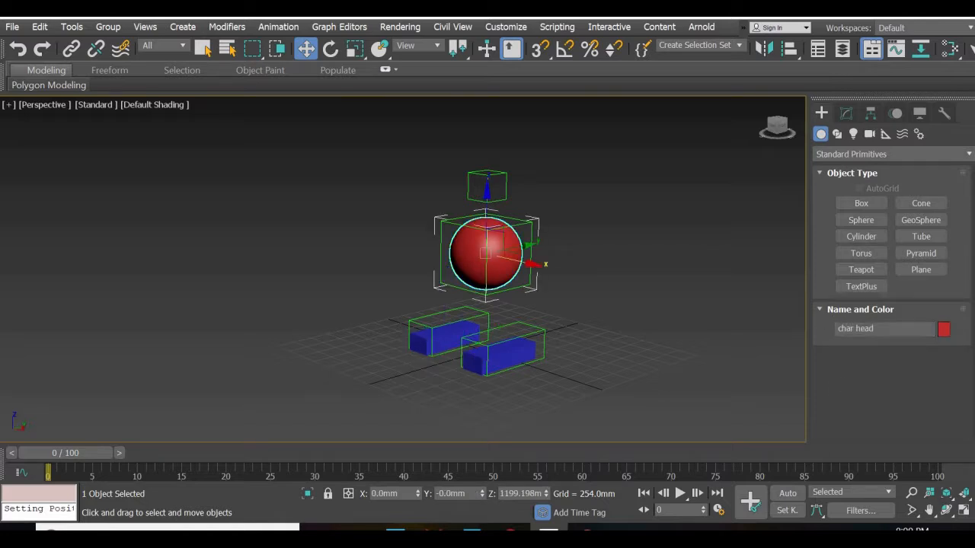
Examine the left foot block's name and its fit inside the surrounding dummy, and look over the whole character rig
{"action": "left_click", "coordinate": [541, 339]}
{"action": "scroll", "coordinate": [468, 375], "scroll_direction": "up", "scroll_amount": 5}
{"action": "left_click", "coordinate": [466, 376]}
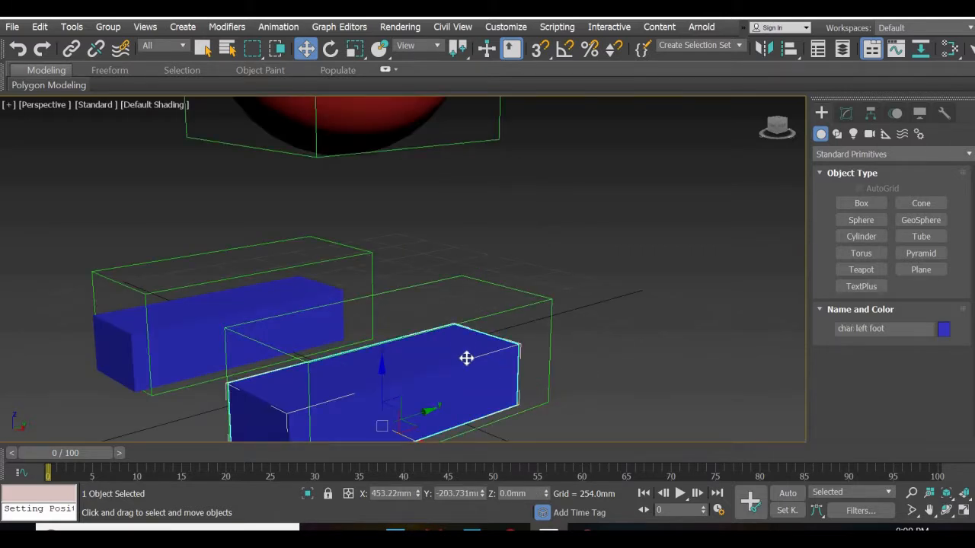
{"action": "scroll", "coordinate": [465, 344], "scroll_direction": "down", "scroll_amount": 6}
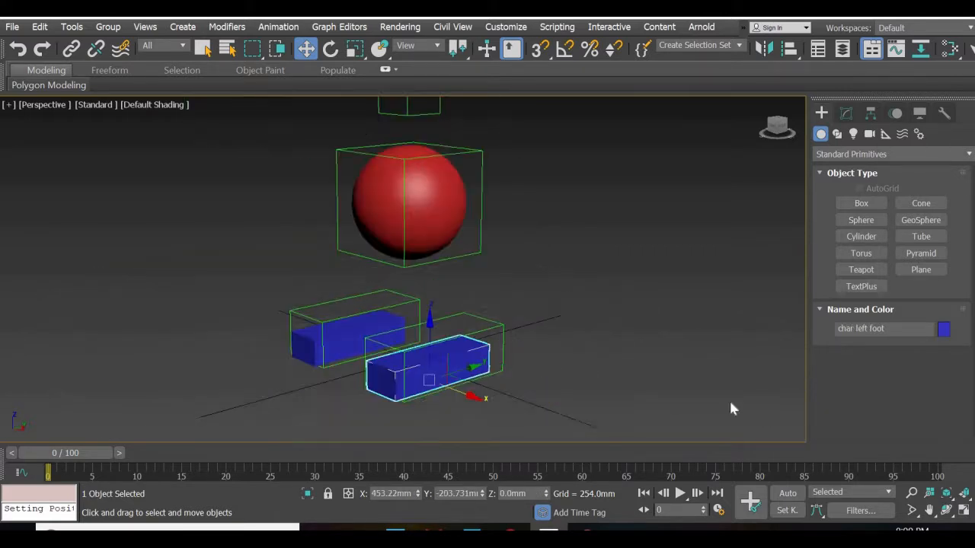
{"action": "left_click", "coordinate": [484, 365]}
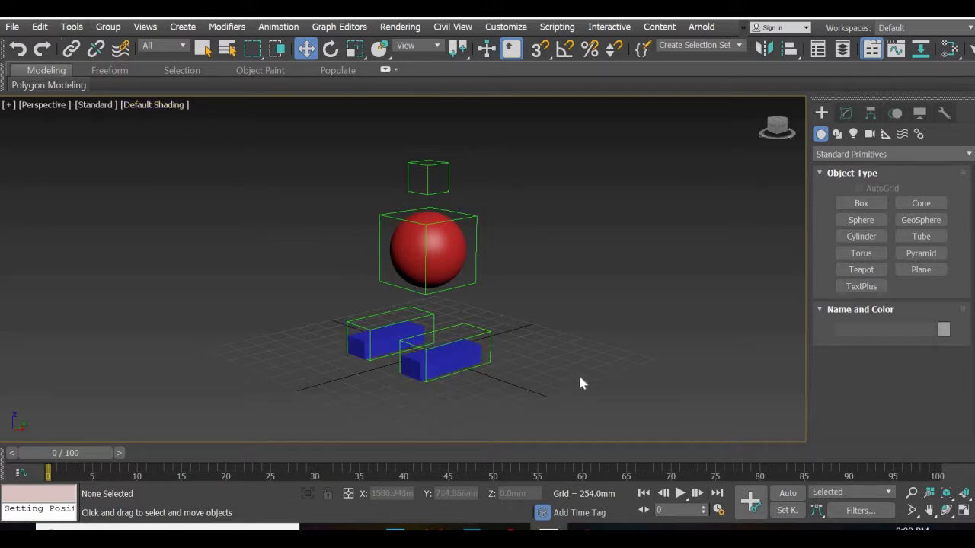
{"action": "middle_click_drag", "start_coordinate": [478, 411], "coordinate": [442, 374], "text": "alt"}
{"action": "scroll", "coordinate": [565, 367], "scroll_direction": "down", "scroll_amount": 2}
{"action": "middle_click_drag", "start_coordinate": [522, 388], "coordinate": [503, 409], "text": "alt"}
{"action": "scroll", "coordinate": [482, 382], "scroll_direction": "down", "scroll_amount": 4}
{"action": "scroll", "coordinate": [482, 383], "scroll_direction": "up", "scroll_amount": 3}
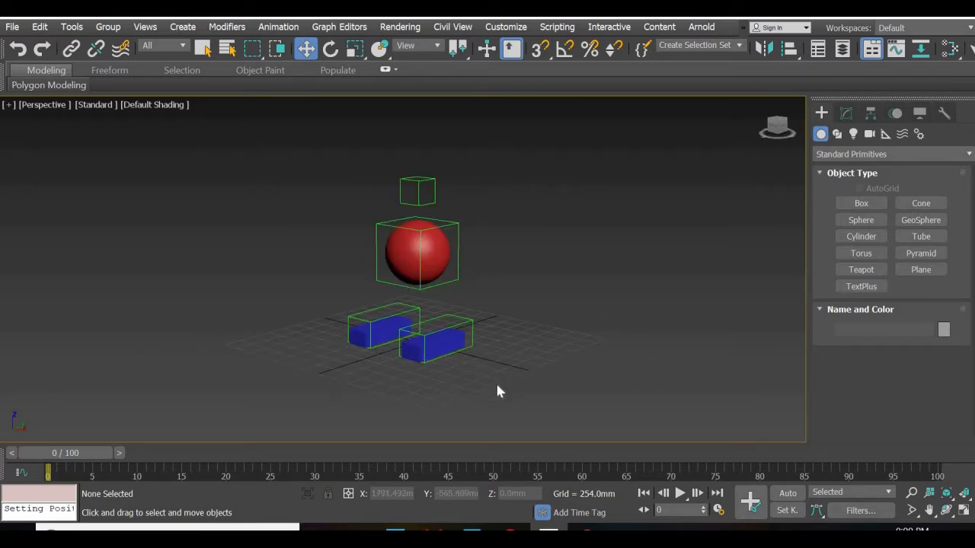
{"action": "left_click", "coordinate": [449, 341]}
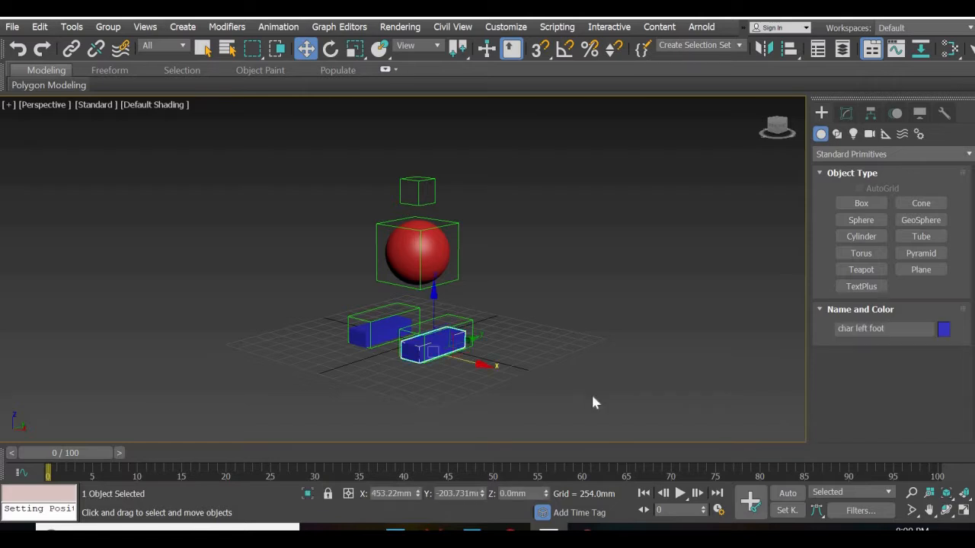
{"action": "left_click", "coordinate": [472, 315]}
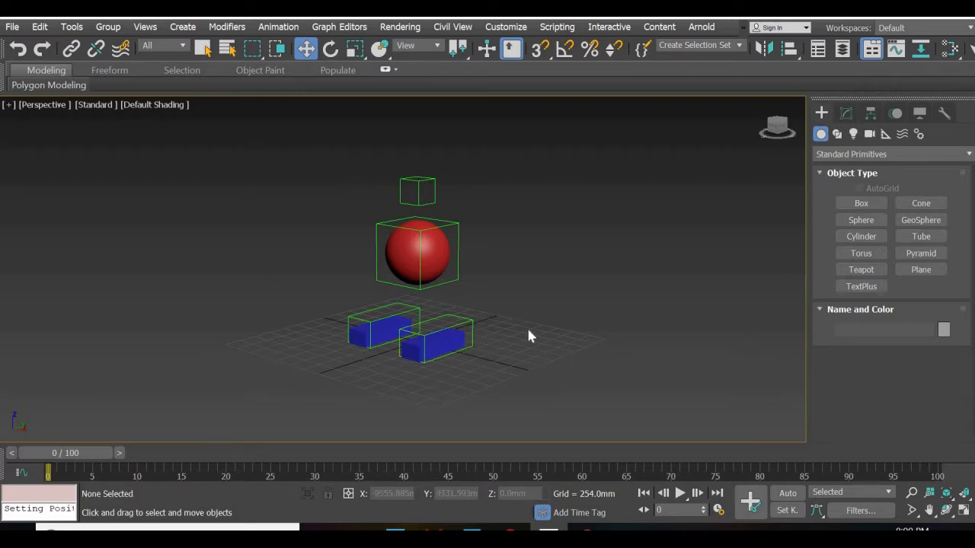
{"action": "left_click", "coordinate": [455, 341]}
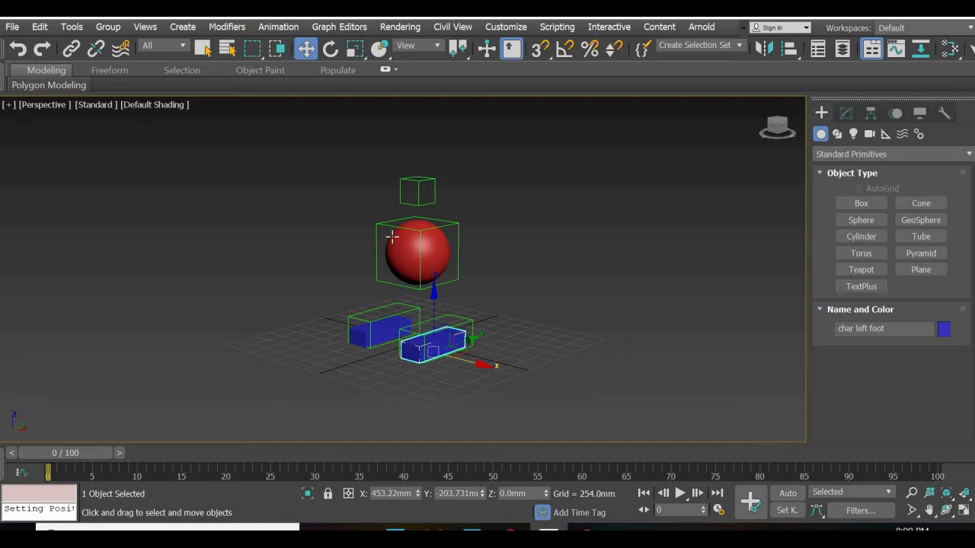